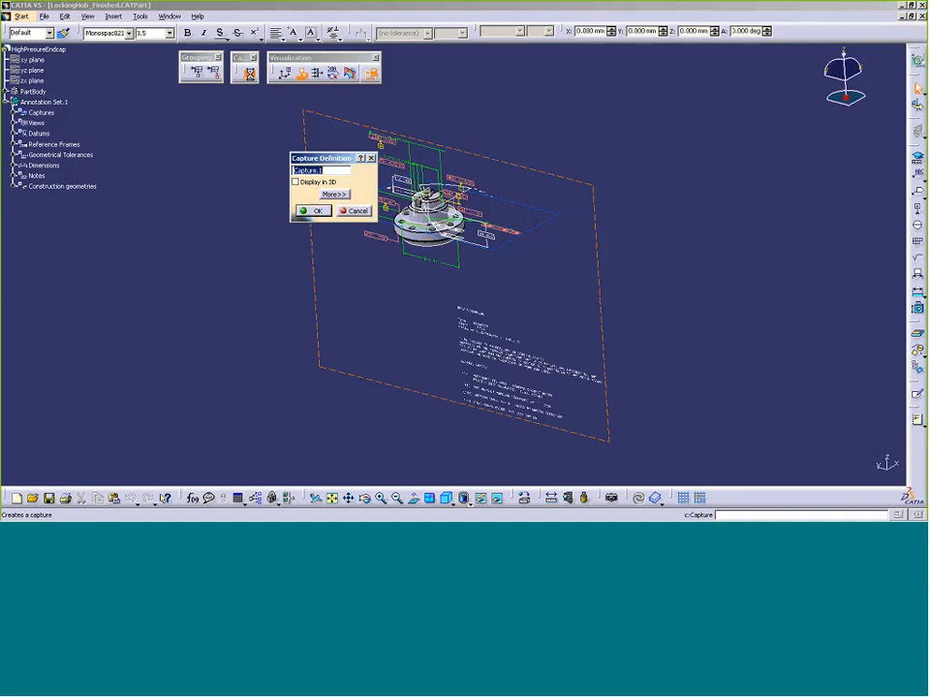
Name the new capture CAP-ALL and confirm it
{"action": "left_click_drag", "start_coordinate": [294, 162], "coordinate": [151, 135]}
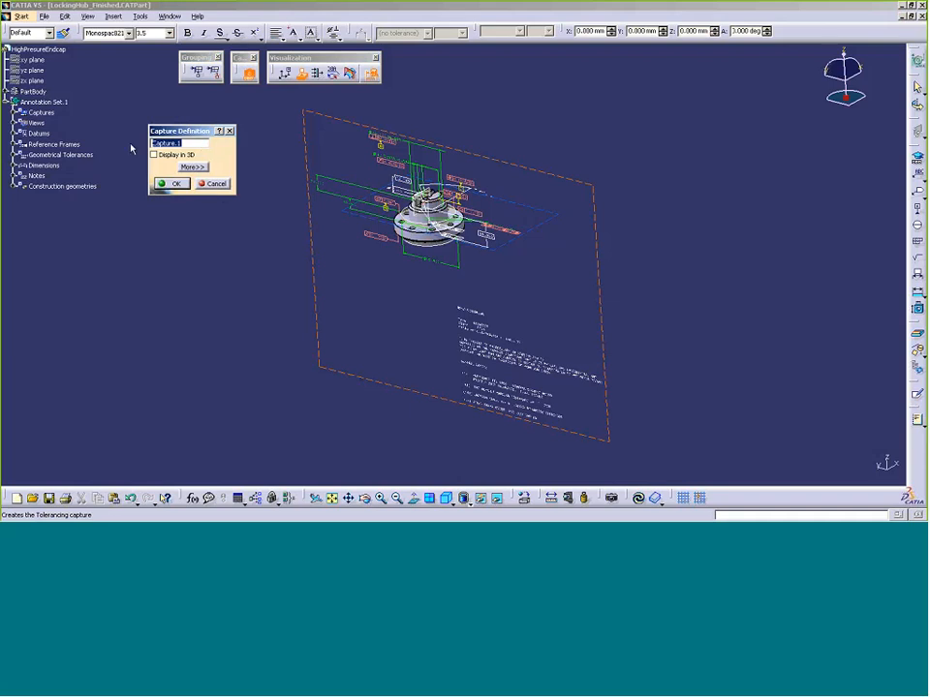
{"action": "type", "text": "CAP-ALL"}
{"action": "left_click", "coordinate": [167, 183]}
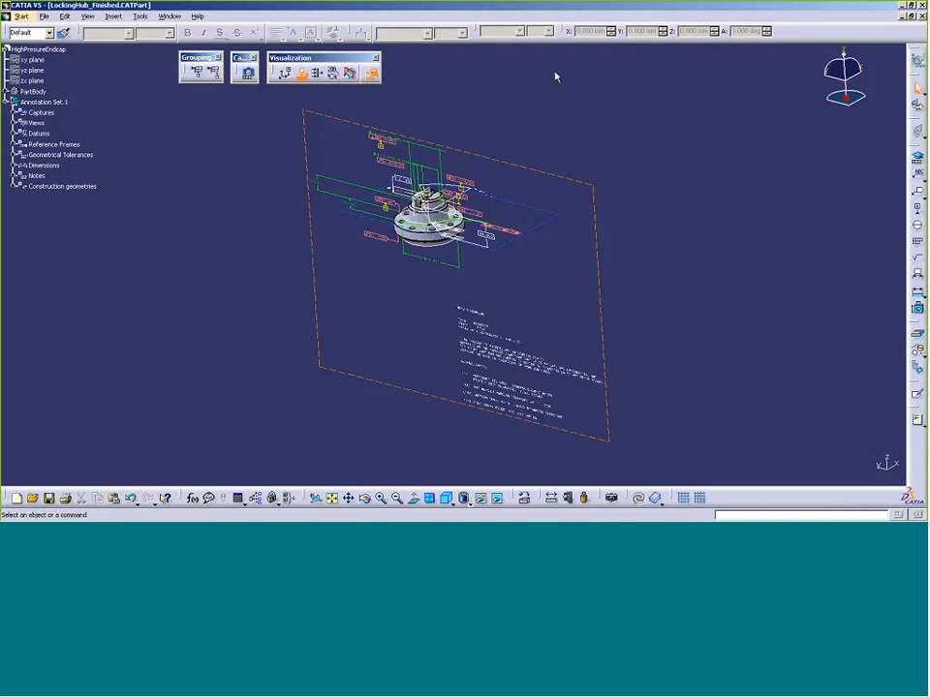
Expand Captures and create a second capture named CAP-FEATURE_001
{"action": "left_click", "coordinate": [15, 113]}
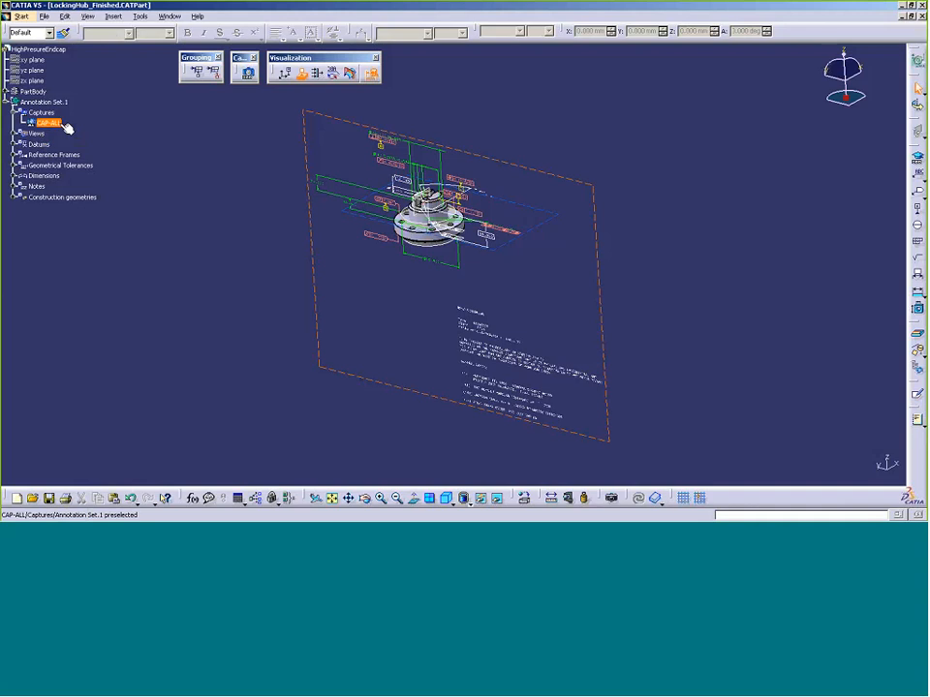
{"action": "left_click", "coordinate": [249, 73]}
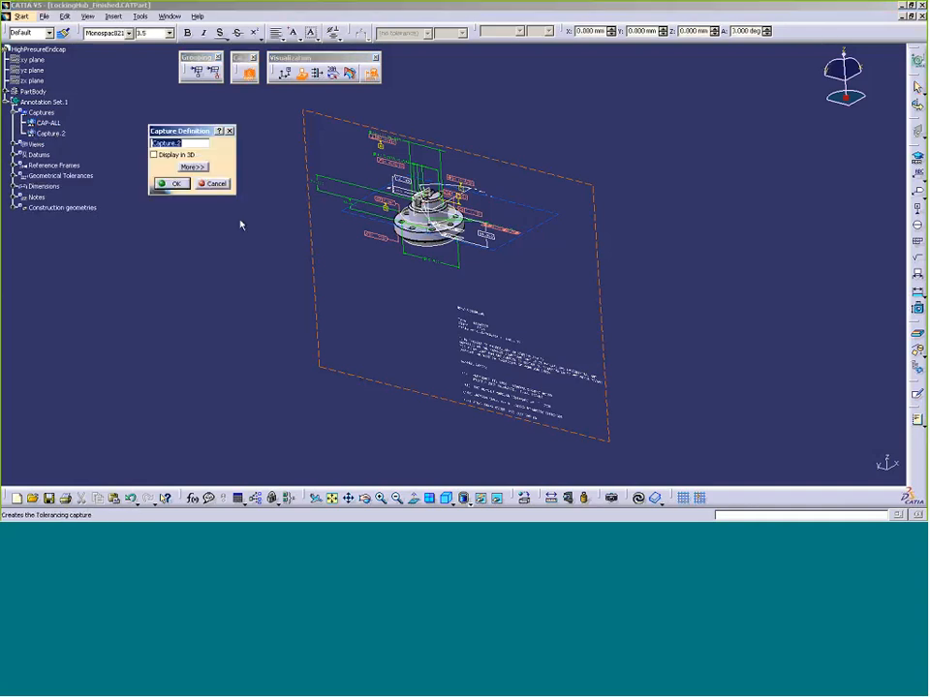
{"action": "type", "text": "CAP-FEATURE_001"}
{"action": "left_click", "coordinate": [171, 183]}
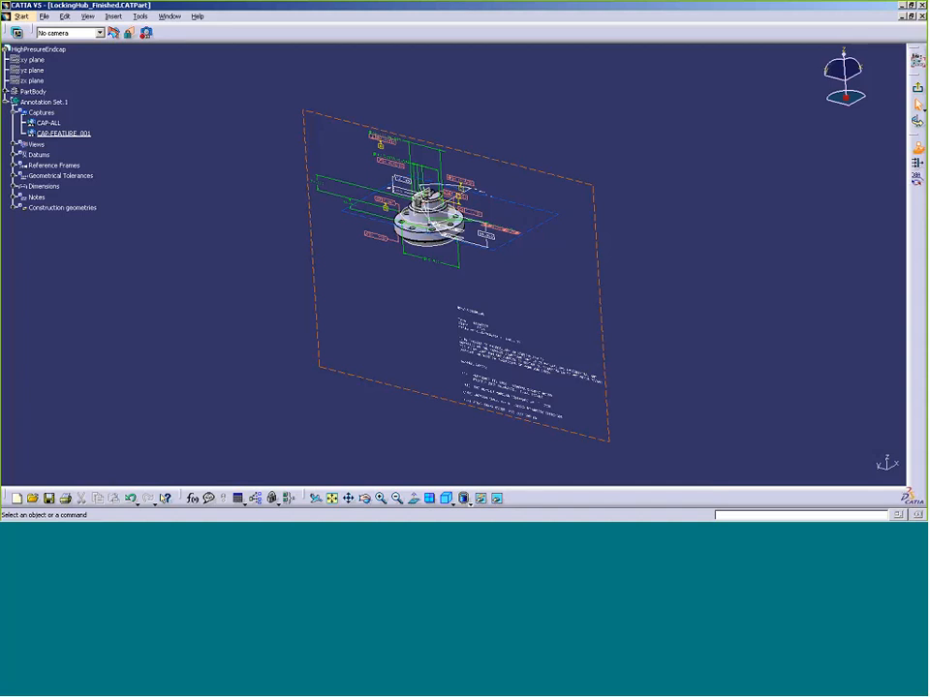
Filter annotations by feature to show only three Linear Size dimensions
{"action": "left_click", "coordinate": [917, 164]}
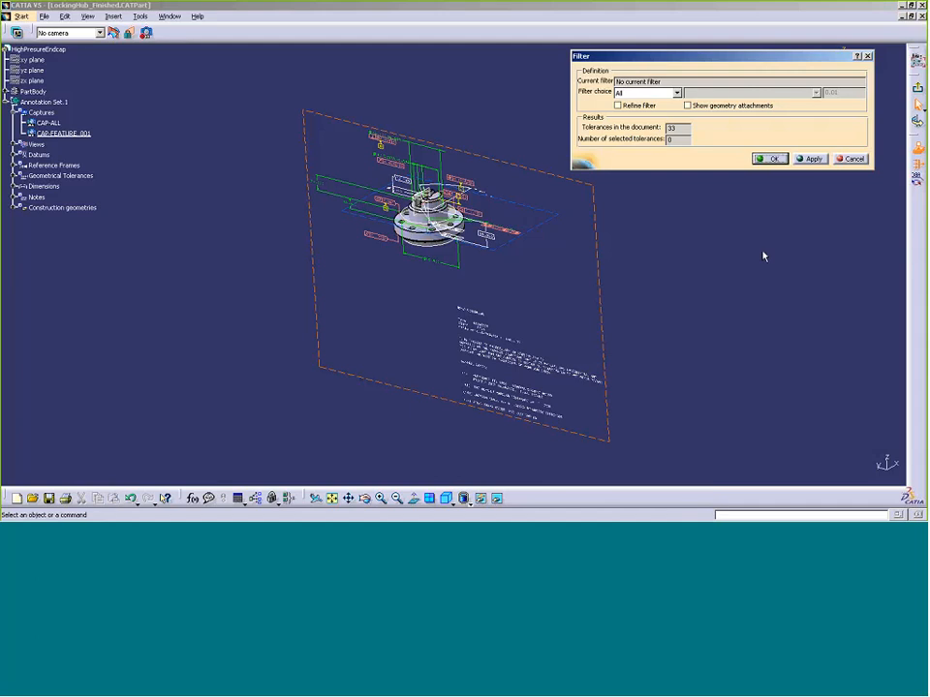
{"action": "left_click", "coordinate": [14, 187]}
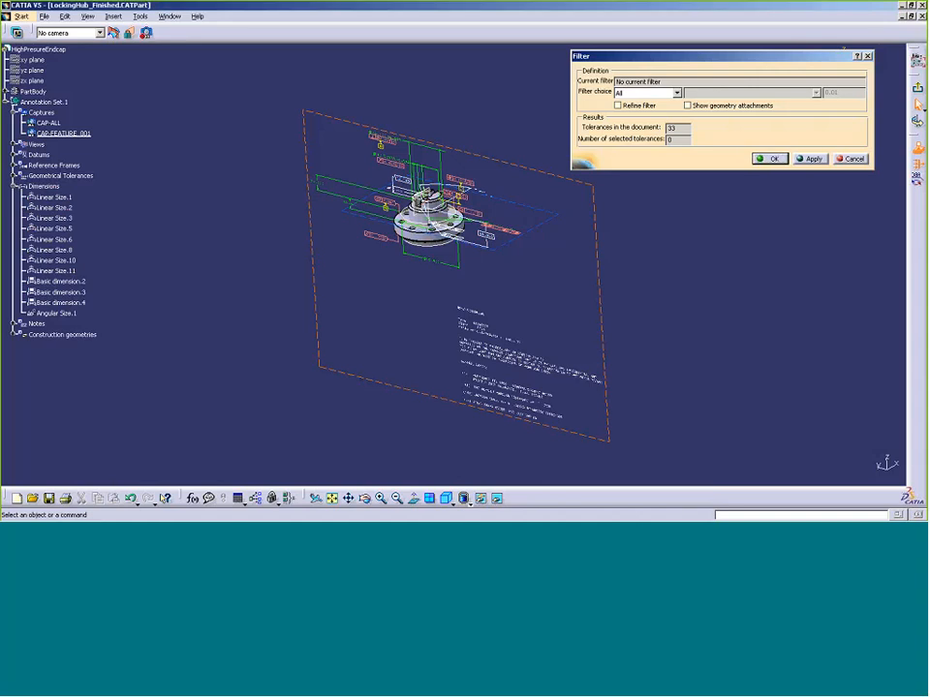
{"action": "left_click", "coordinate": [76, 222]}
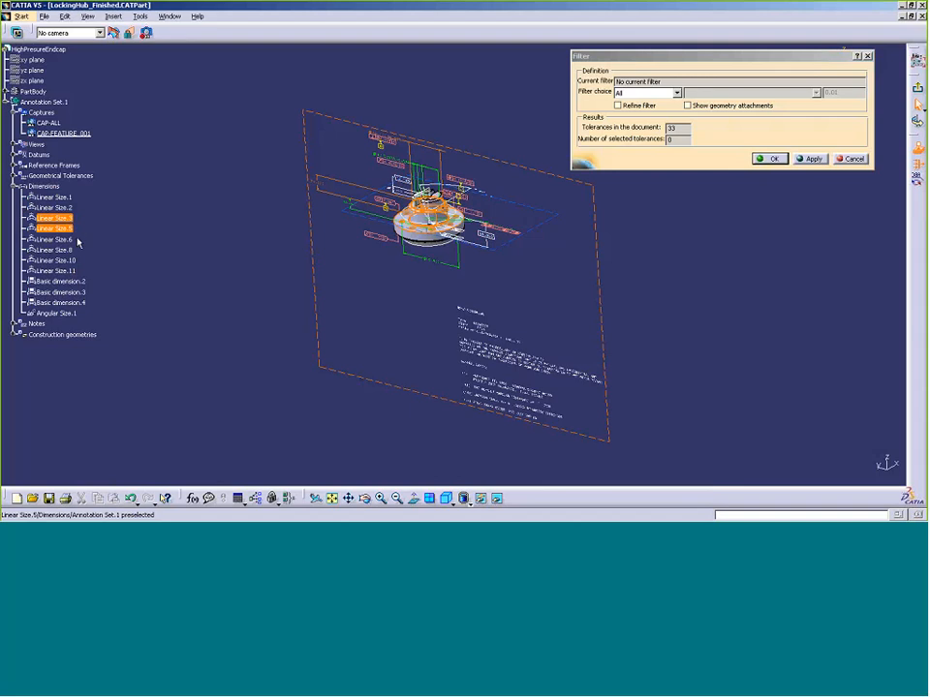
{"action": "left_click", "coordinate": [67, 219]}
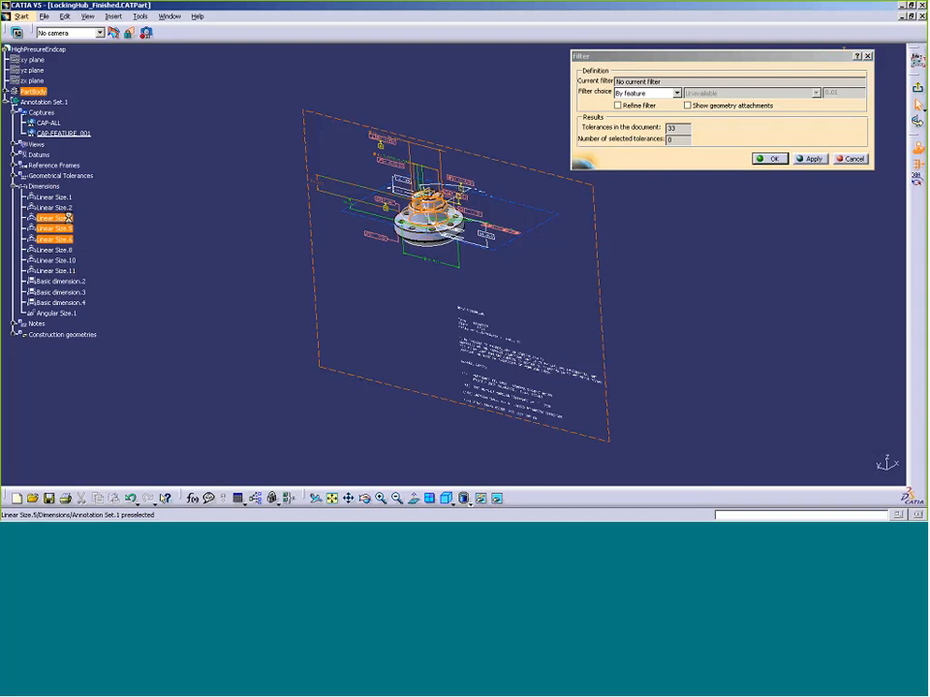
{"action": "left_click", "coordinate": [73, 251]}
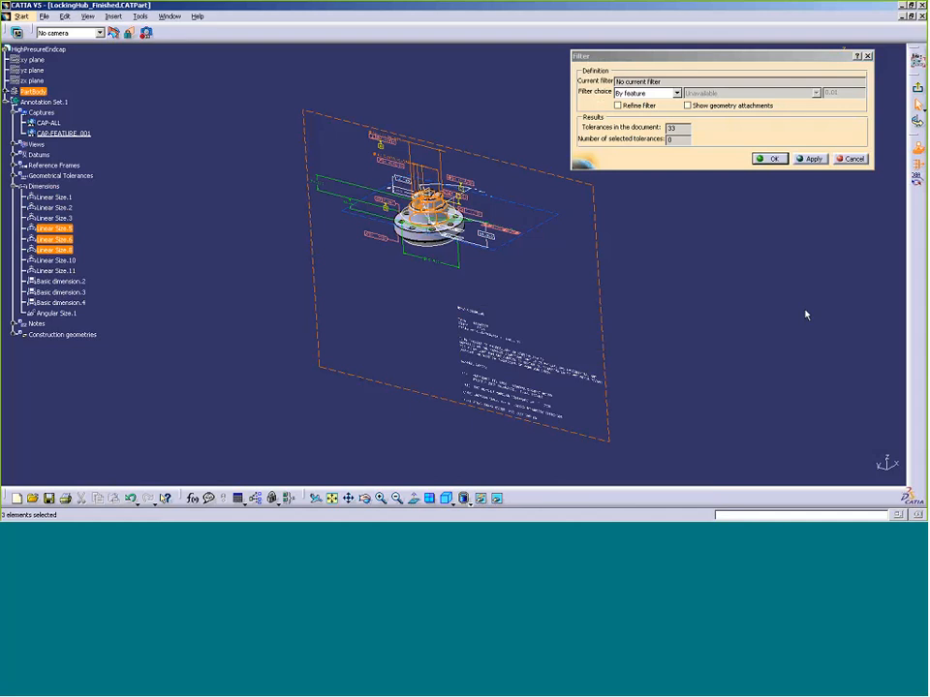
{"action": "left_click", "coordinate": [812, 159]}
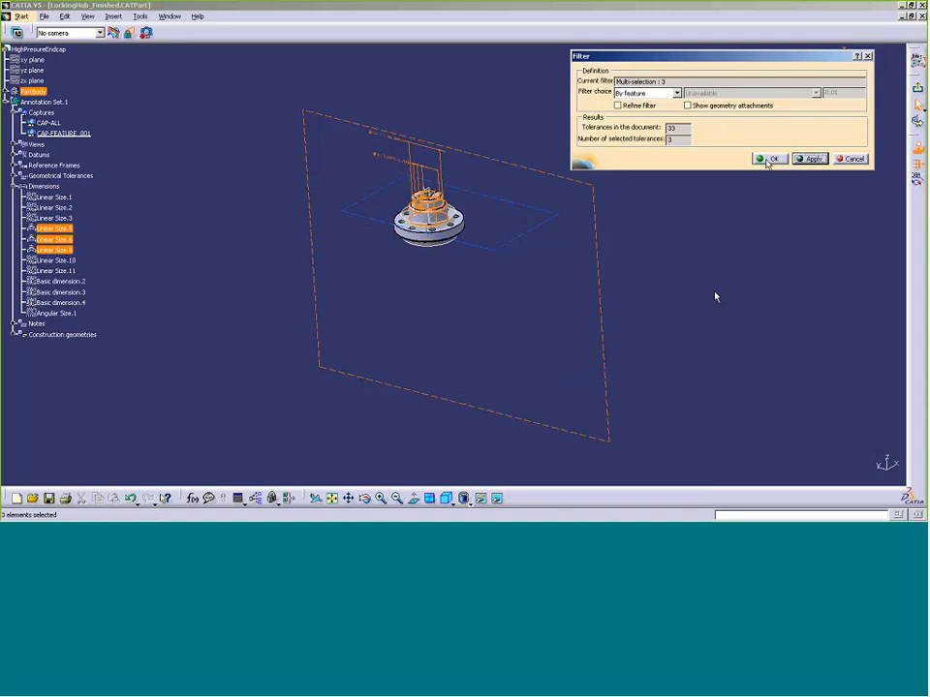
{"action": "left_click", "coordinate": [769, 159]}
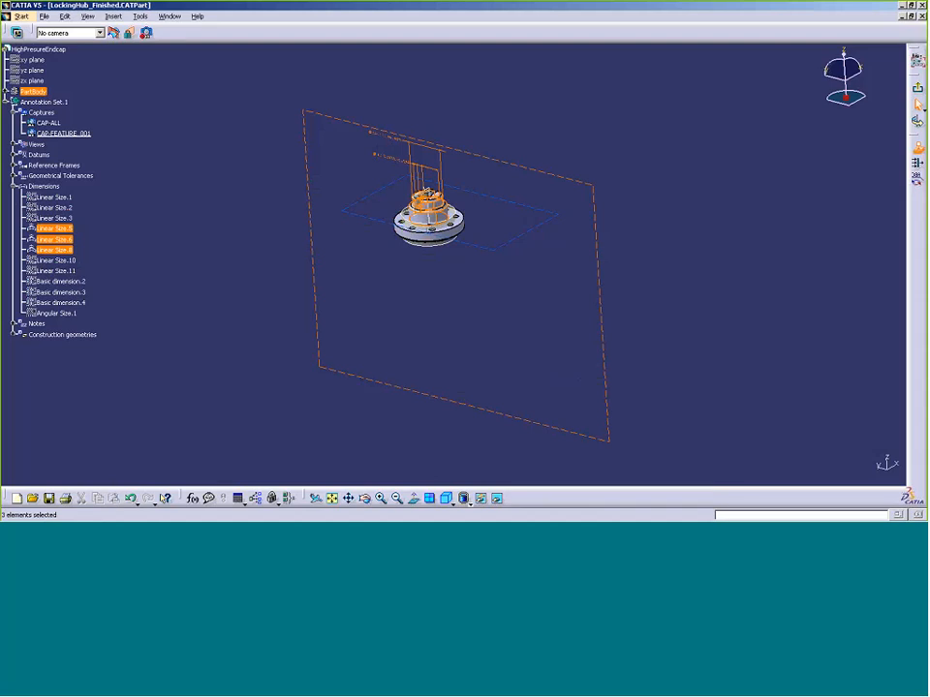
Exit the capture and display CAP-ALL, then CAP-FEATURE_001, then CAP-ALL again
{"action": "left_click", "coordinate": [917, 88]}
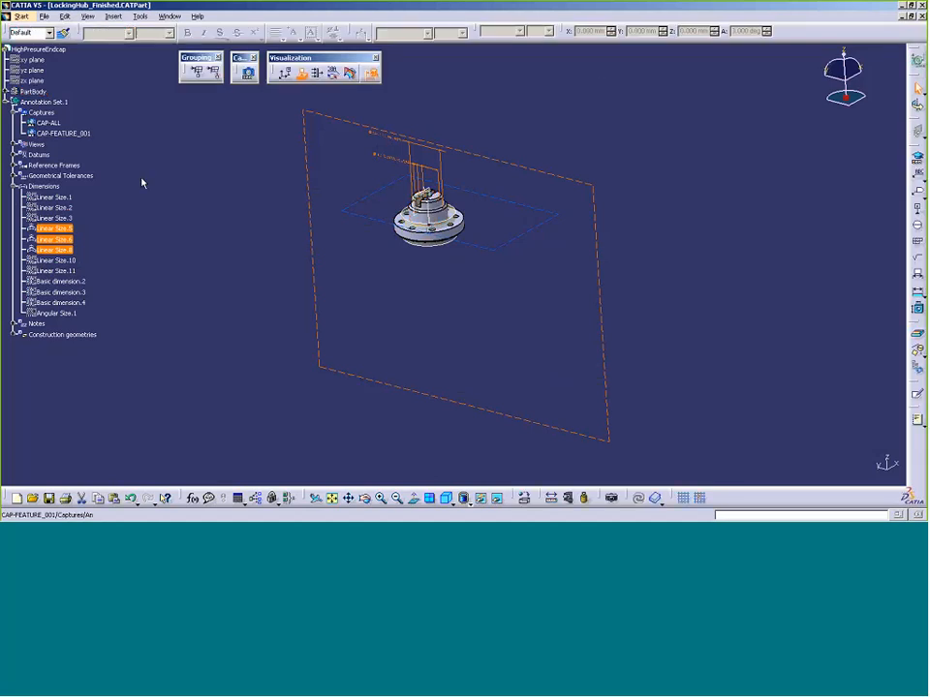
{"action": "right_click", "coordinate": [50, 123]}
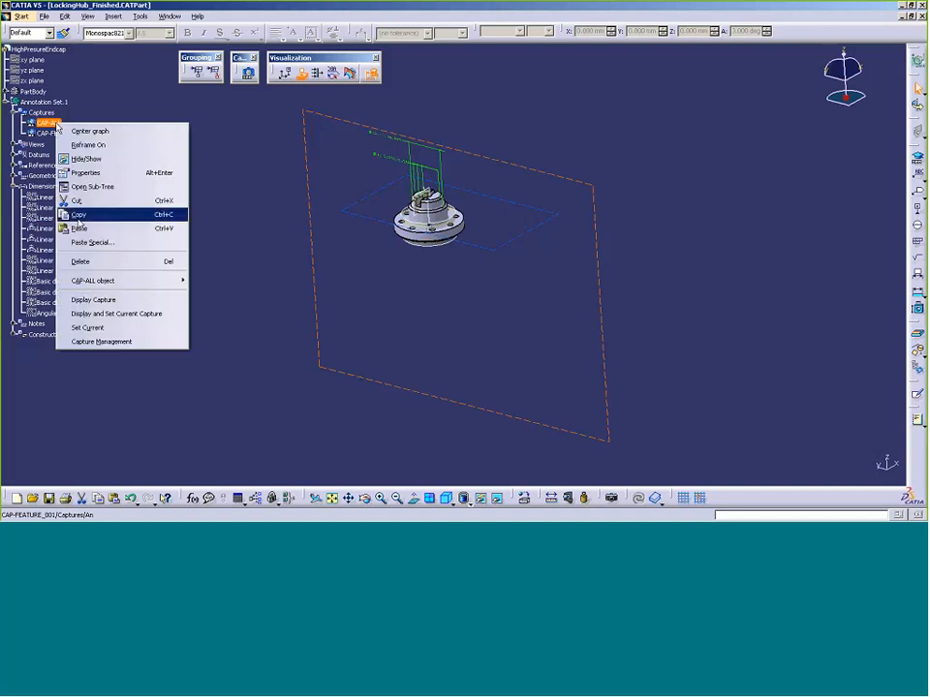
{"action": "left_click", "coordinate": [108, 299]}
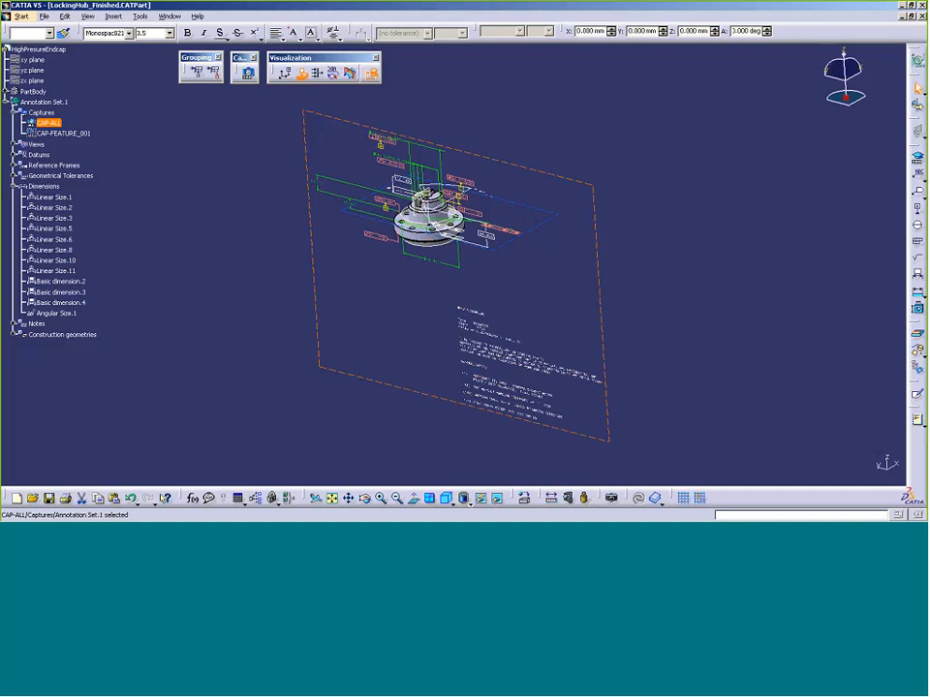
{"action": "right_click", "coordinate": [85, 135]}
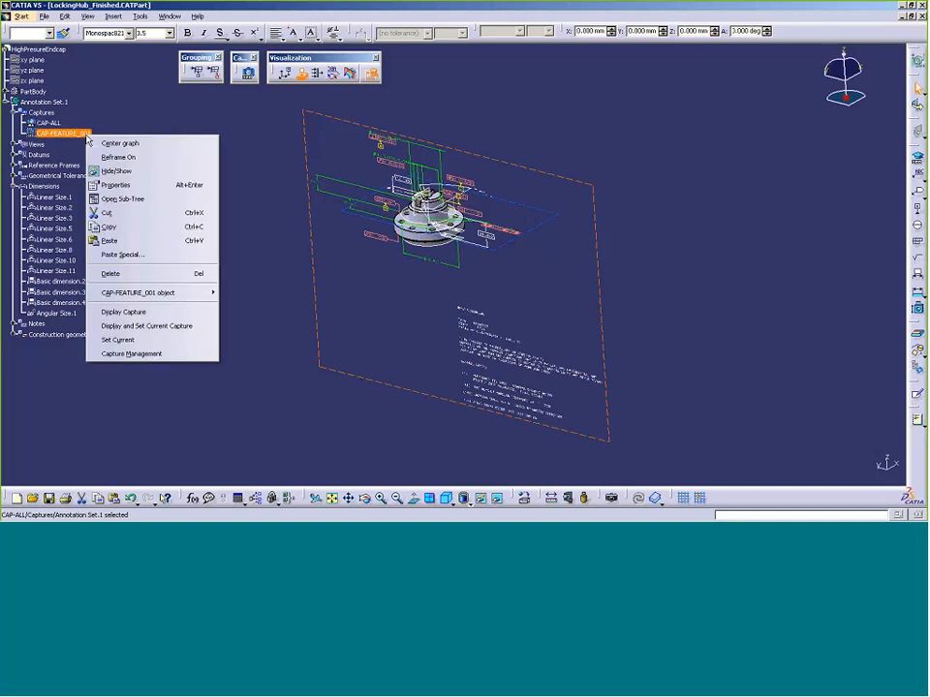
{"action": "left_click", "coordinate": [123, 312]}
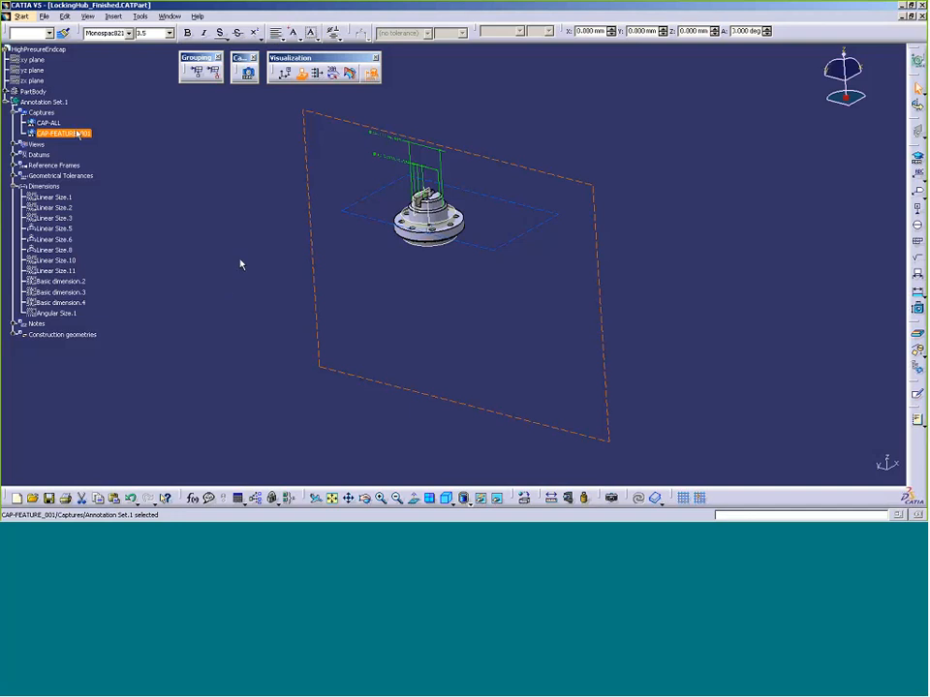
{"action": "right_click", "coordinate": [54, 127]}
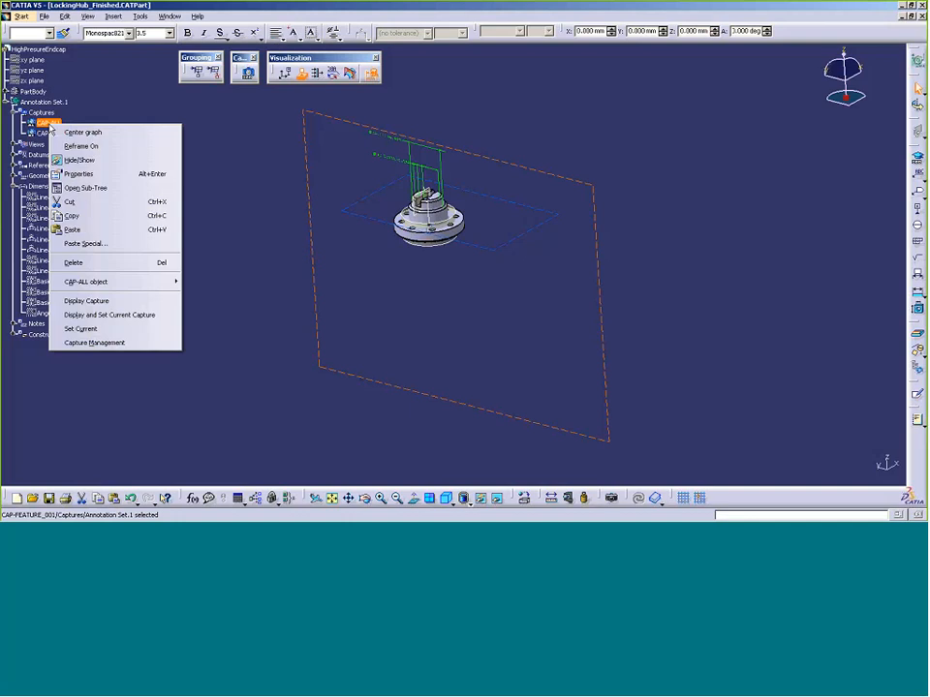
{"action": "left_click", "coordinate": [120, 301]}
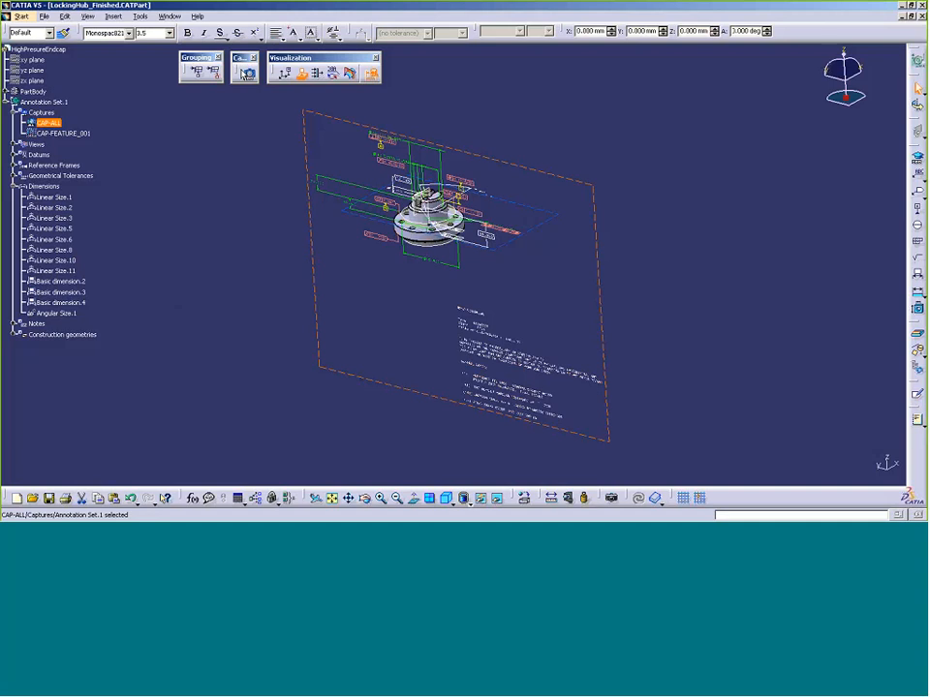
Create a third capture named CAP-GDT and bring up its annotation filter
{"action": "left_click", "coordinate": [247, 73]}
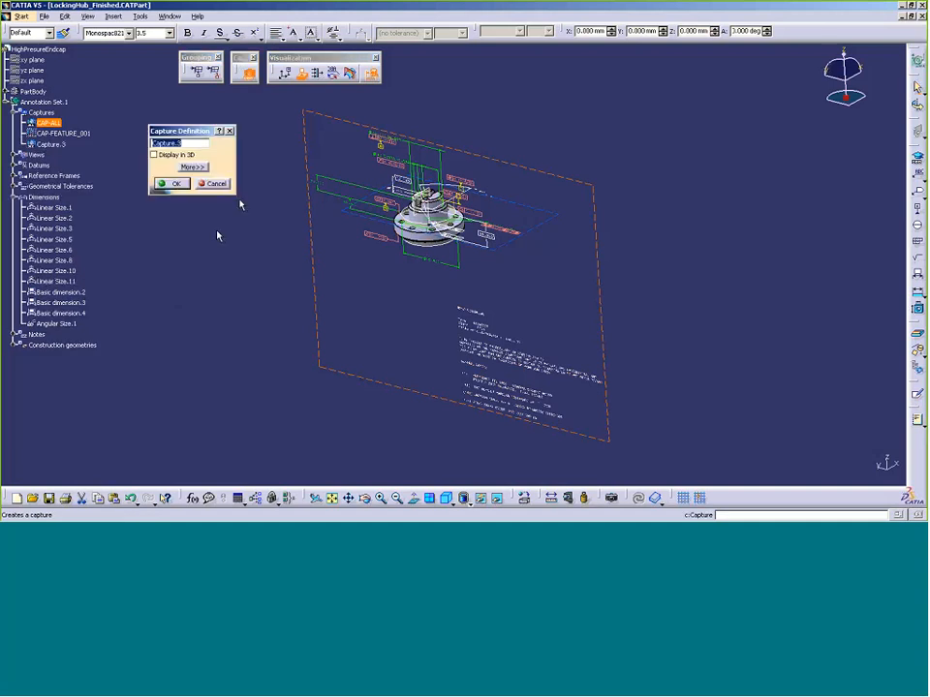
{"action": "type", "text": "C"}
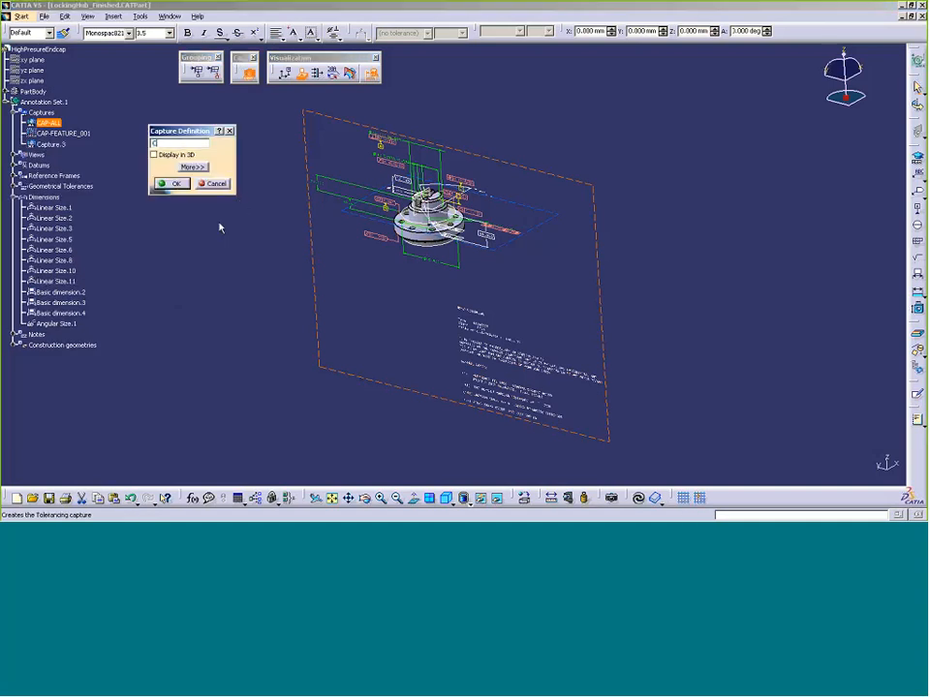
{"action": "type", "text": "AP-GDT"}
{"action": "left_click", "coordinate": [163, 183]}
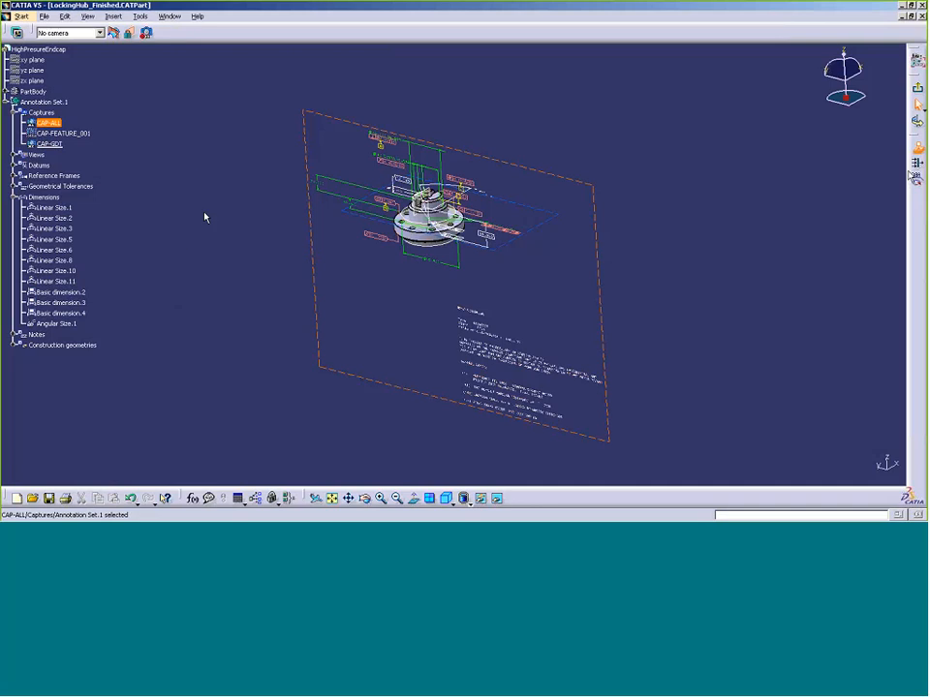
{"action": "left_click", "coordinate": [913, 178]}
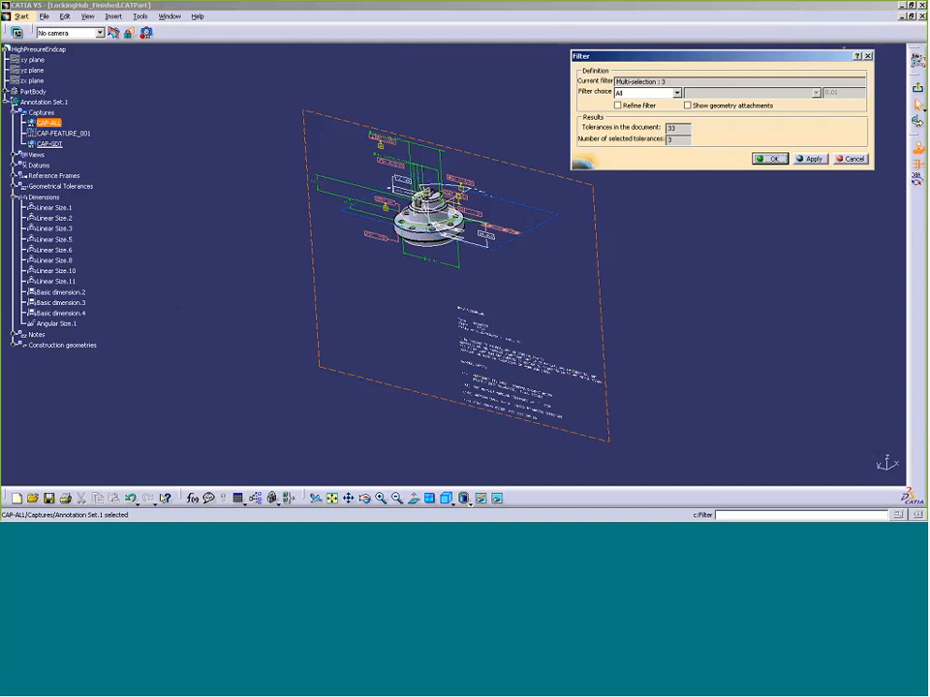
Filter by type Position Orientation and Runout, with geometry attachments shown
{"action": "left_click", "coordinate": [677, 93]}
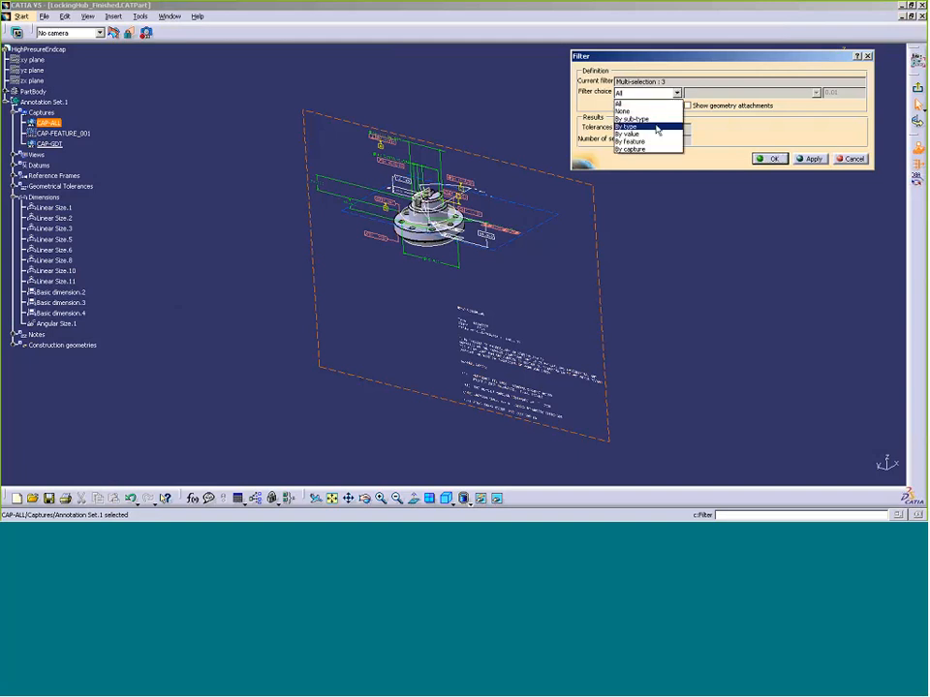
{"action": "left_click", "coordinate": [656, 127]}
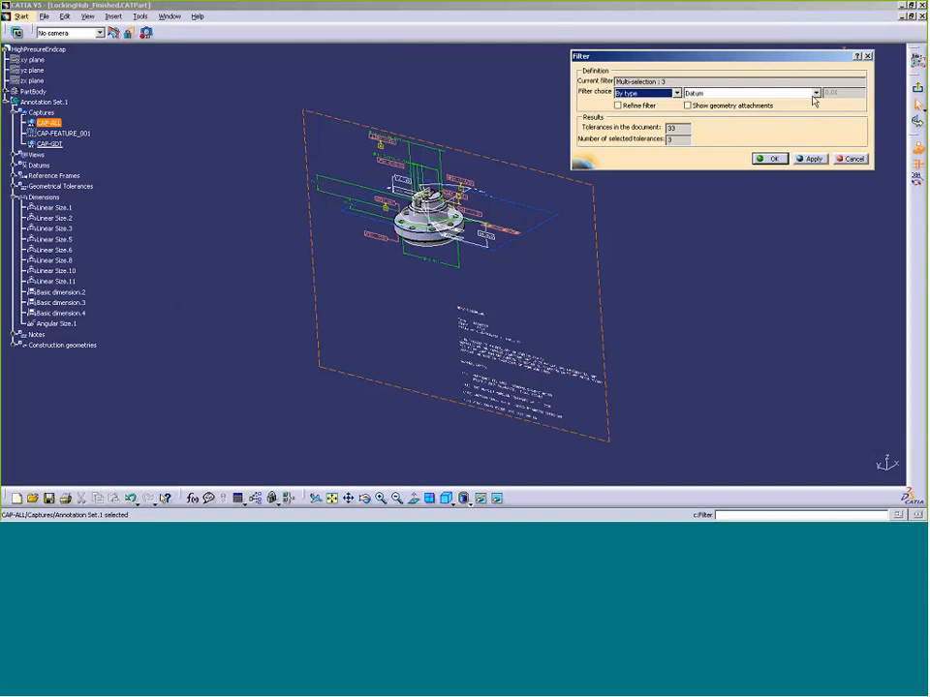
{"action": "left_click", "coordinate": [814, 93]}
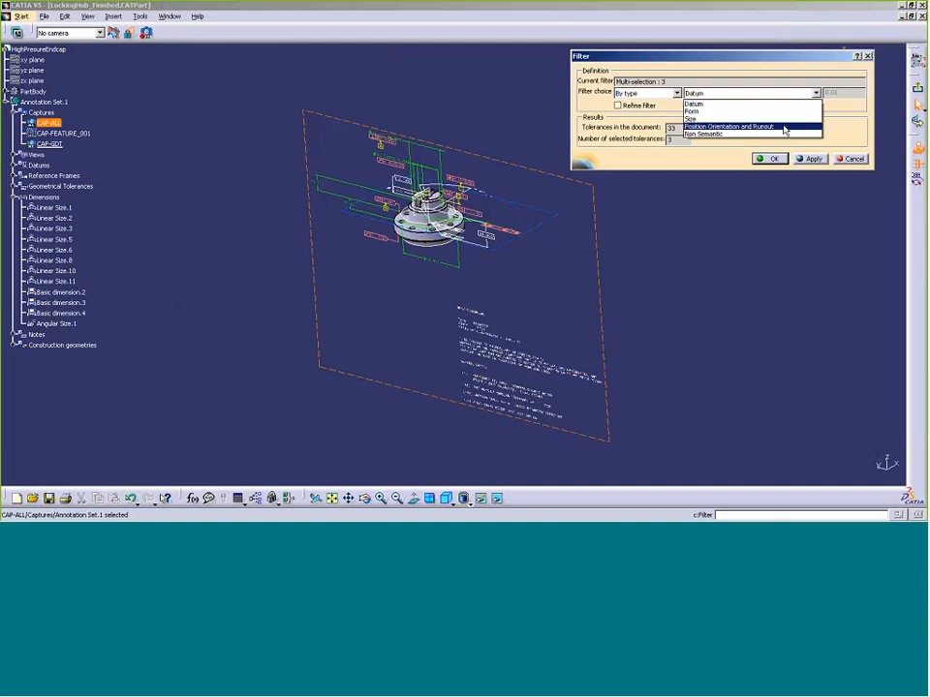
{"action": "left_click", "coordinate": [785, 127]}
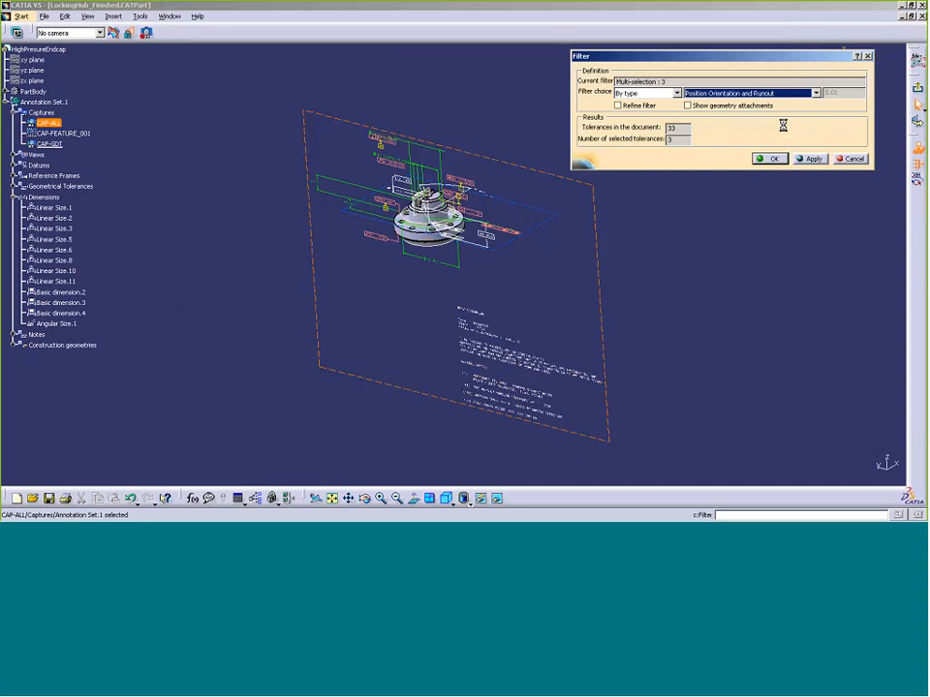
{"action": "left_click", "coordinate": [812, 158]}
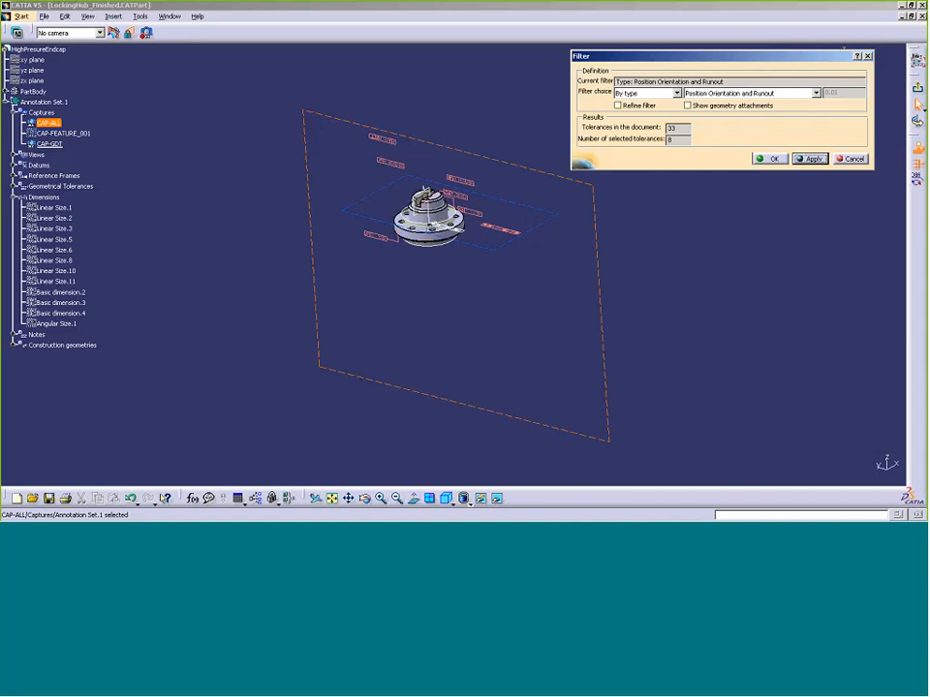
{"action": "left_click", "coordinate": [688, 105]}
{"action": "left_click", "coordinate": [811, 160]}
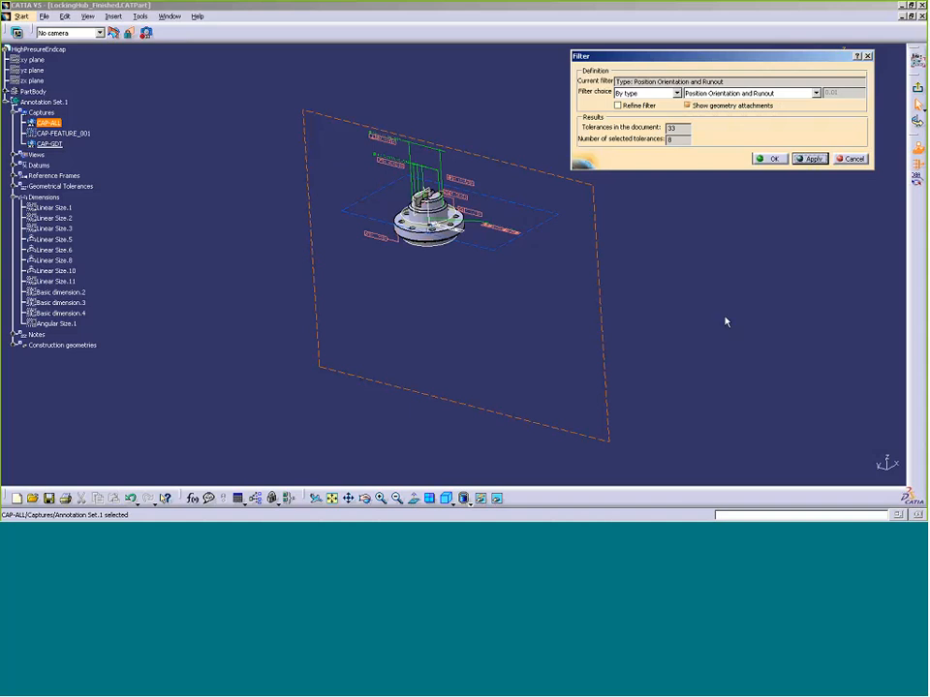
{"action": "left_click", "coordinate": [770, 159]}
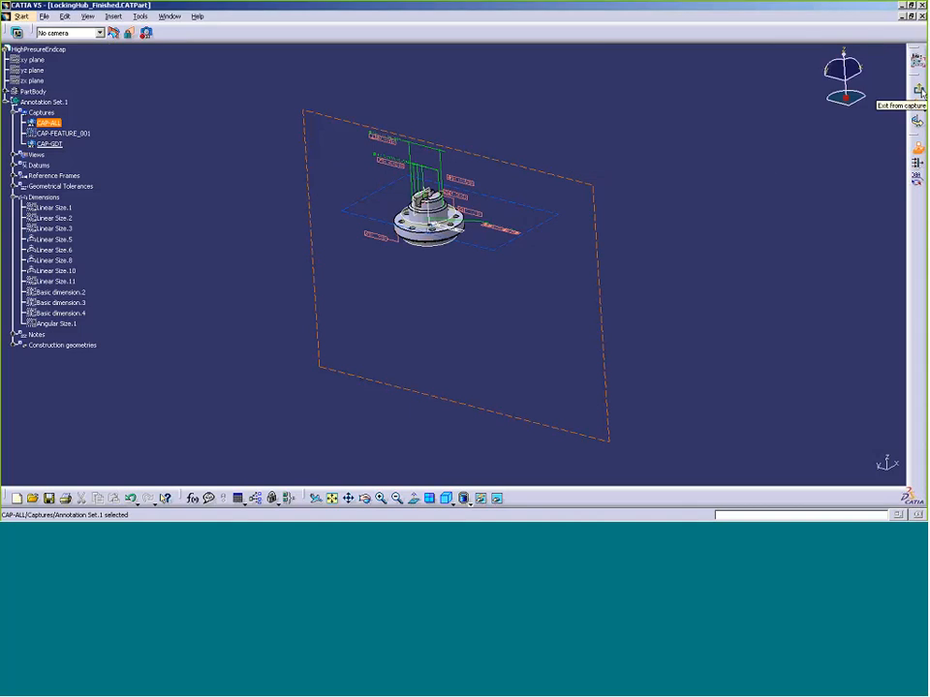
Exit the current capture and redisplay CAP-ALL's full annotations and notes
{"action": "left_click", "coordinate": [919, 90]}
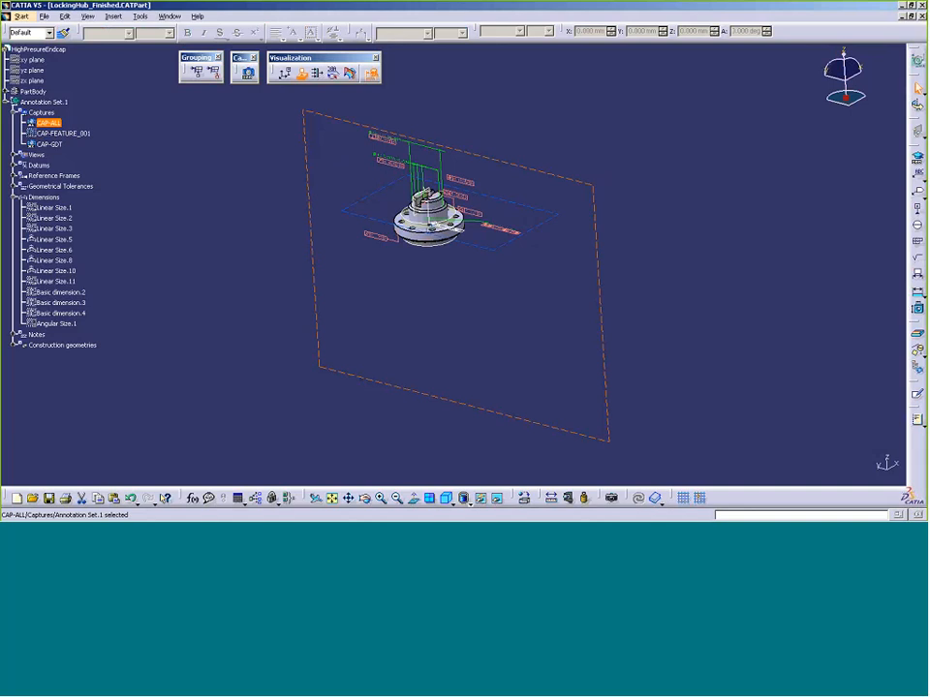
{"action": "right_click", "coordinate": [59, 123]}
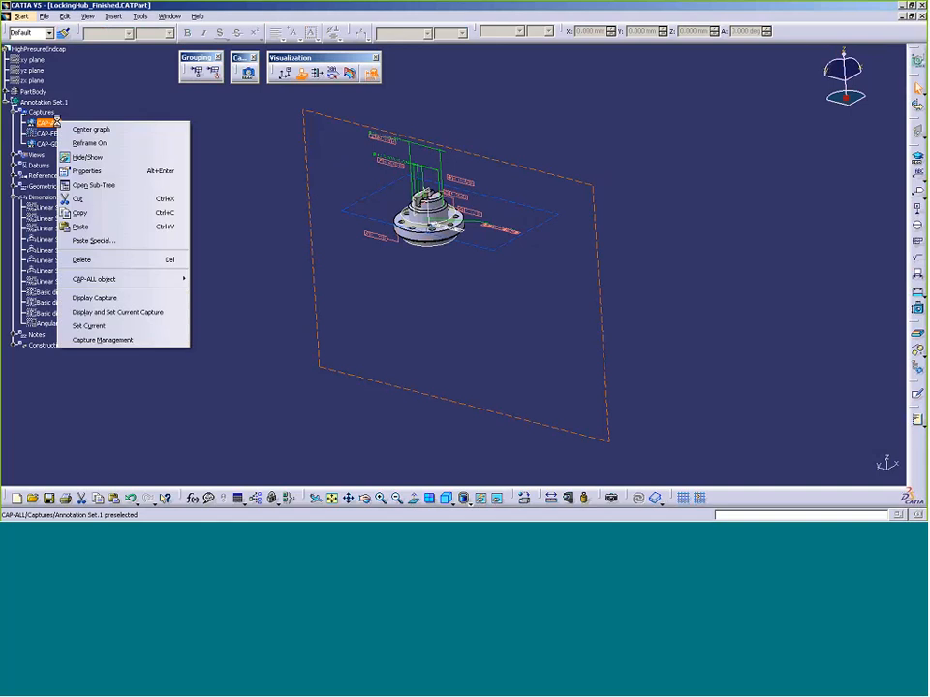
{"action": "left_click", "coordinate": [107, 300]}
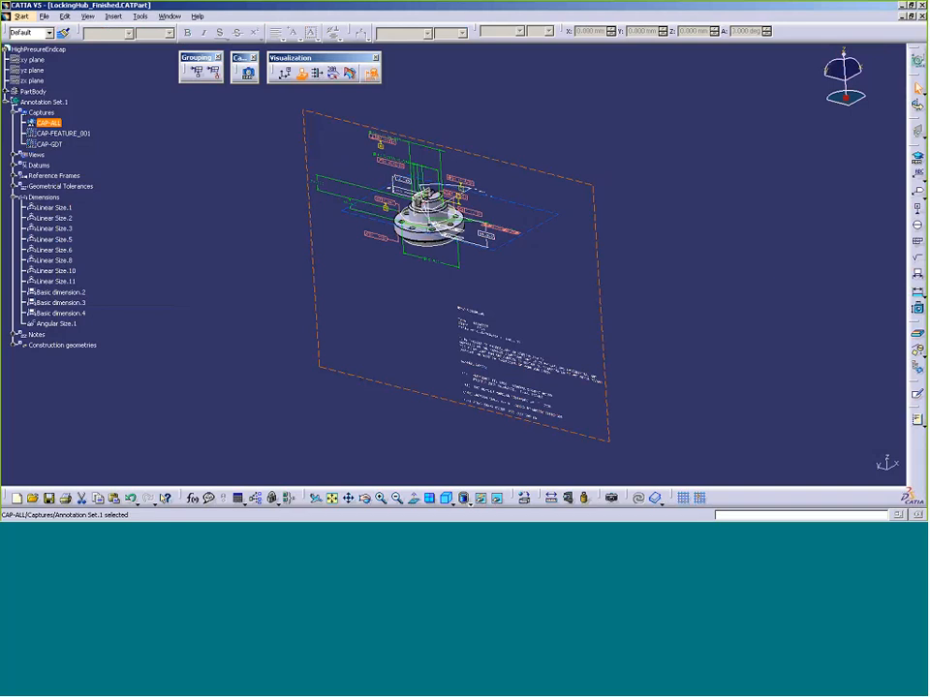
{"action": "left_click", "coordinate": [250, 77]}
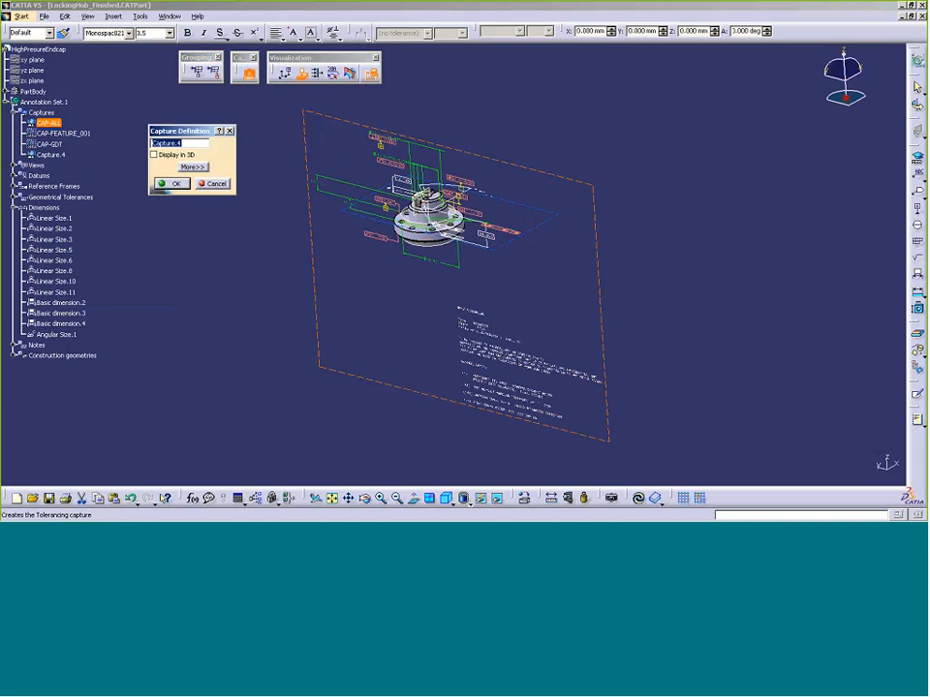
Name the capture CAP-SECTION and filter it to Flatness.1, Position surfacic profile.1 and Basic dimension.4
{"action": "type", "text": "CAP-SECTION"}
{"action": "key", "text": "Return"}
{"action": "left_click", "coordinate": [916, 164]}
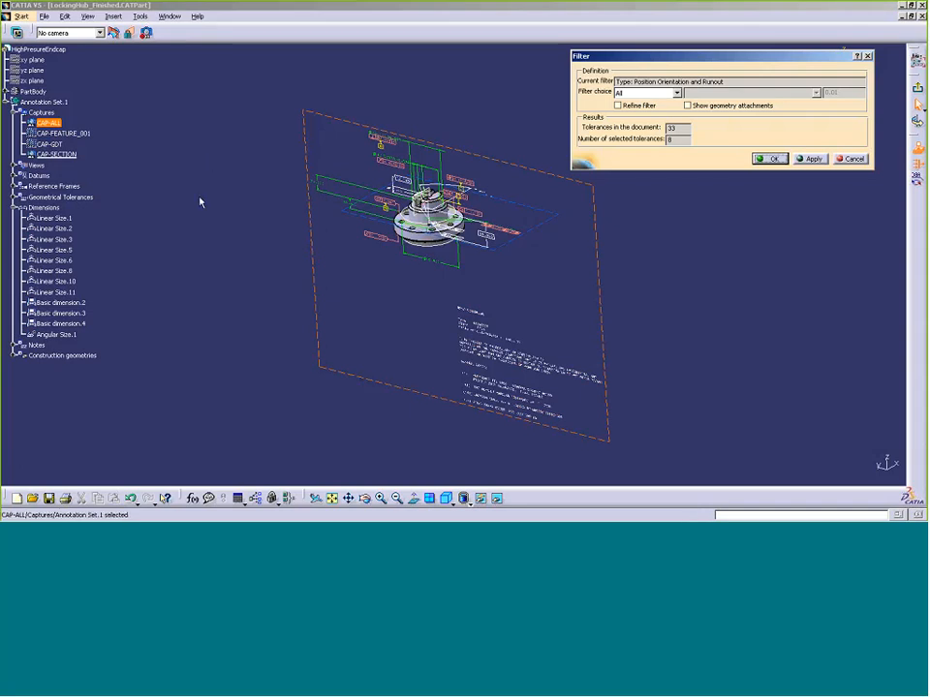
{"action": "left_click", "coordinate": [15, 197]}
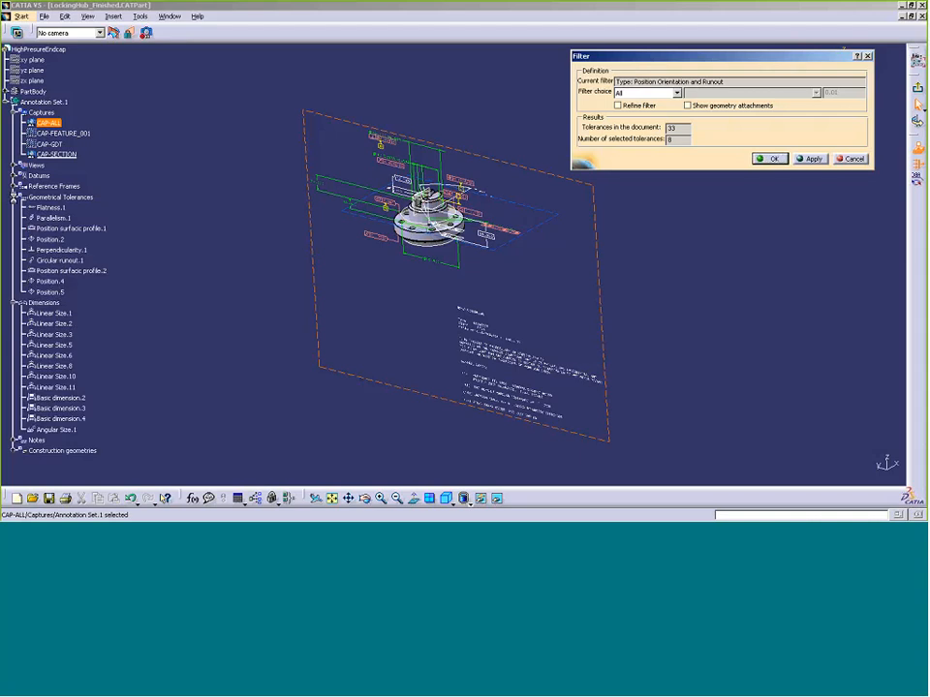
{"action": "left_click", "coordinate": [60, 209]}
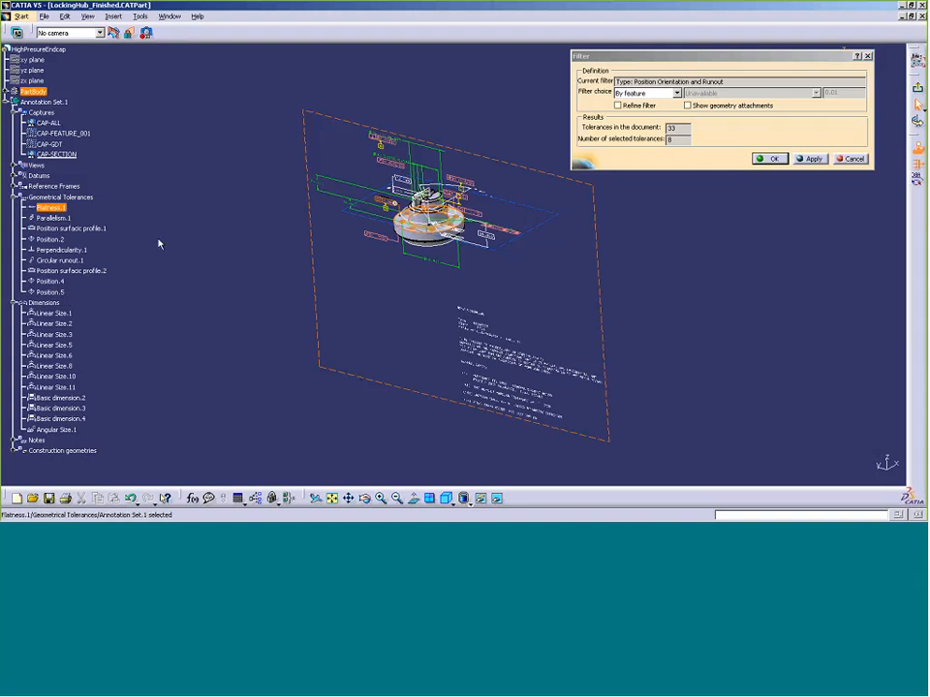
{"action": "left_click", "coordinate": [102, 230], "text": "ctrl"}
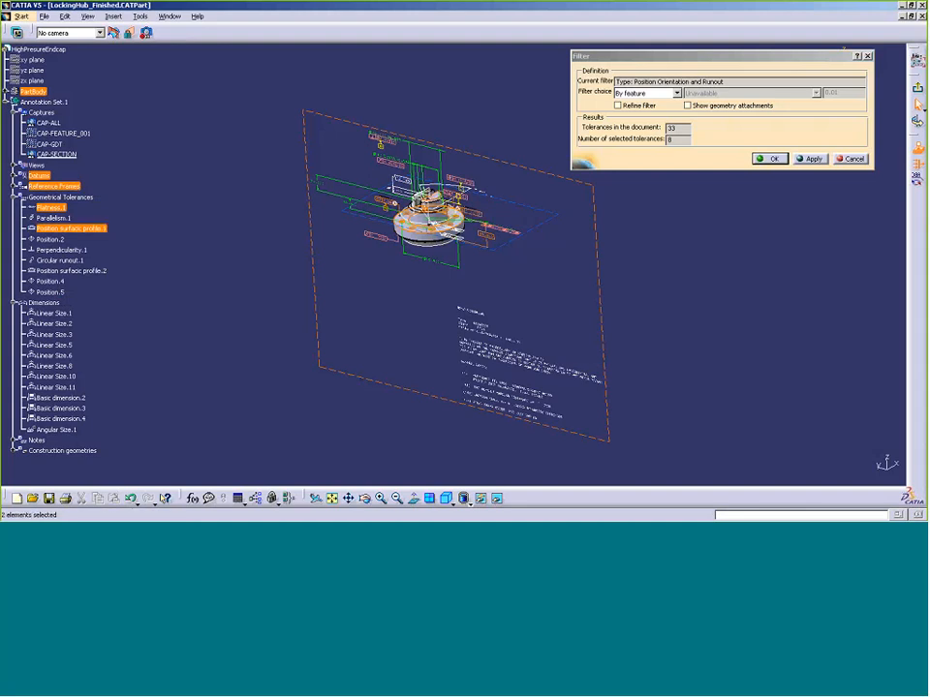
{"action": "left_click", "coordinate": [60, 418], "text": "ctrl"}
{"action": "left_click", "coordinate": [764, 161]}
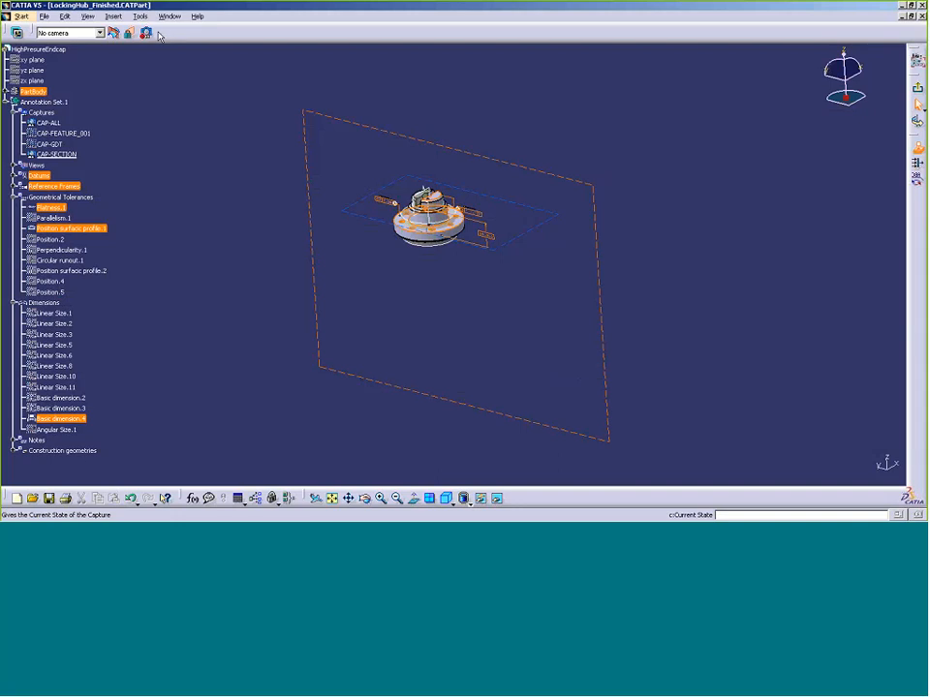
Cut the part with the clipping plane and view it normal to Front View.1
{"action": "left_click", "coordinate": [127, 35]}
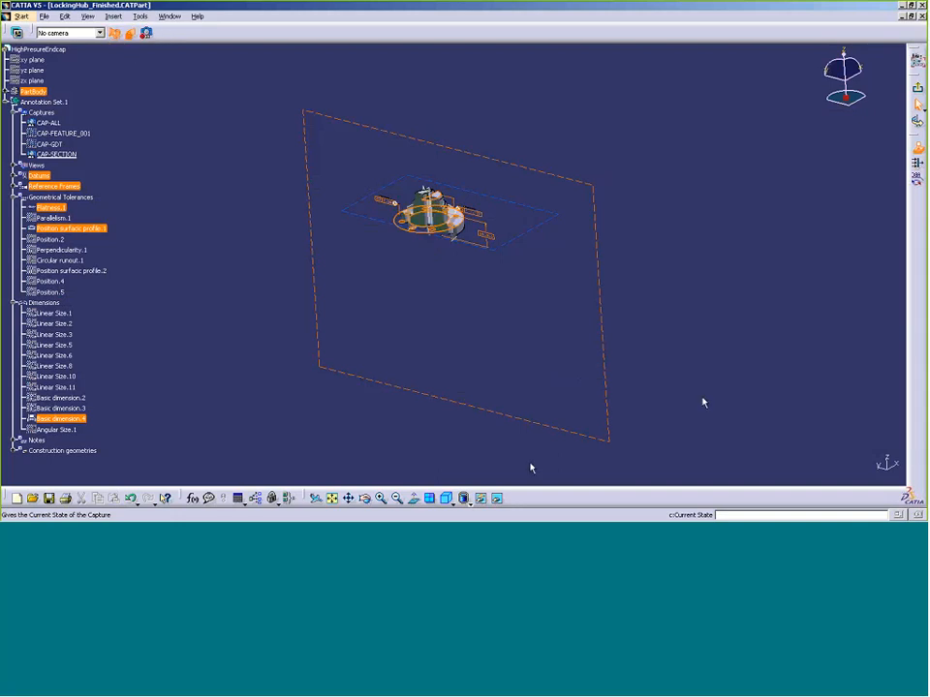
{"action": "left_click", "coordinate": [416, 499]}
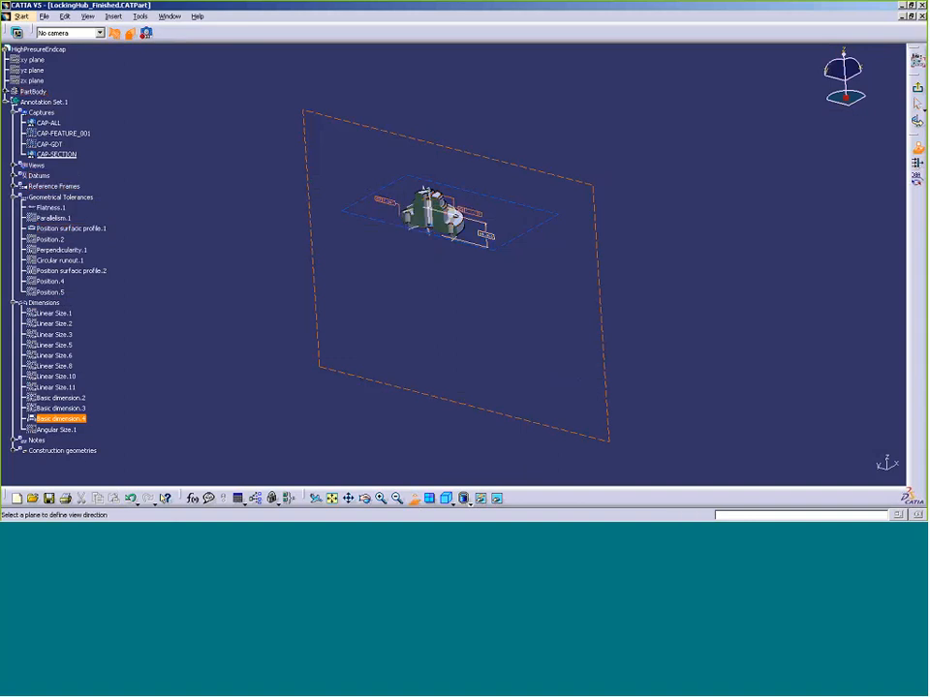
{"action": "left_click", "coordinate": [14, 164]}
{"action": "left_click", "coordinate": [67, 176]}
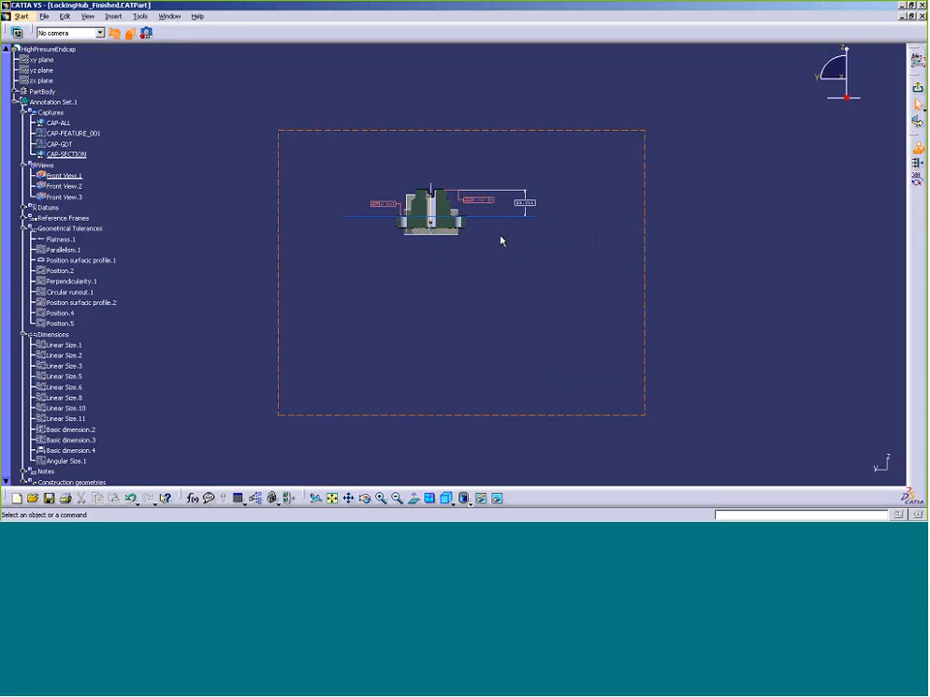
{"action": "left_click", "coordinate": [18, 36]}
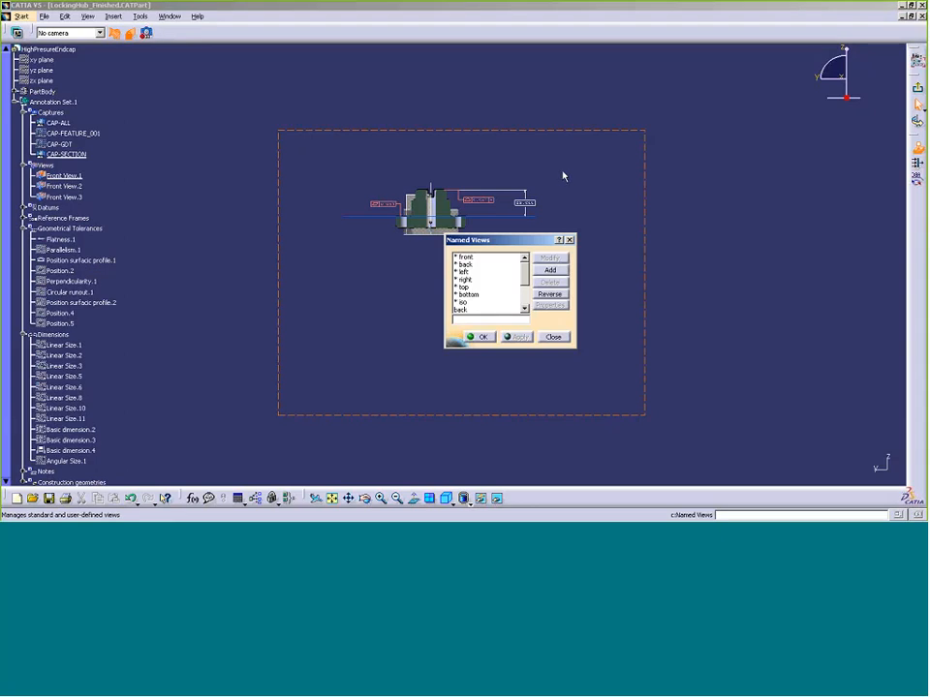
Save the current view as camera CAM-SECTION and make it the active camera
{"action": "left_click", "coordinate": [550, 270]}
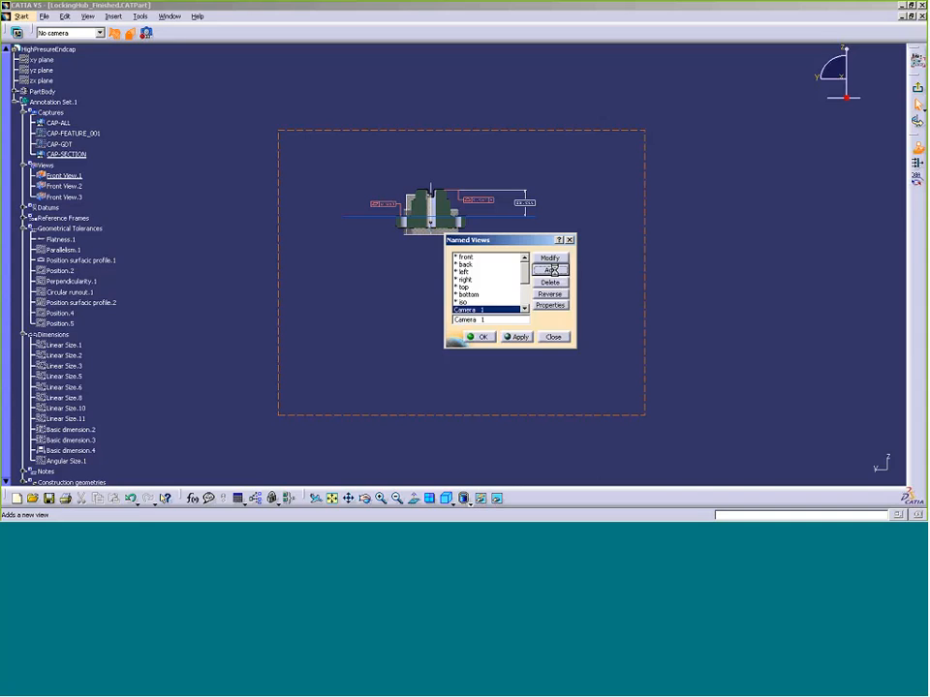
{"action": "left_click_drag", "start_coordinate": [490, 320], "coordinate": [459, 324]}
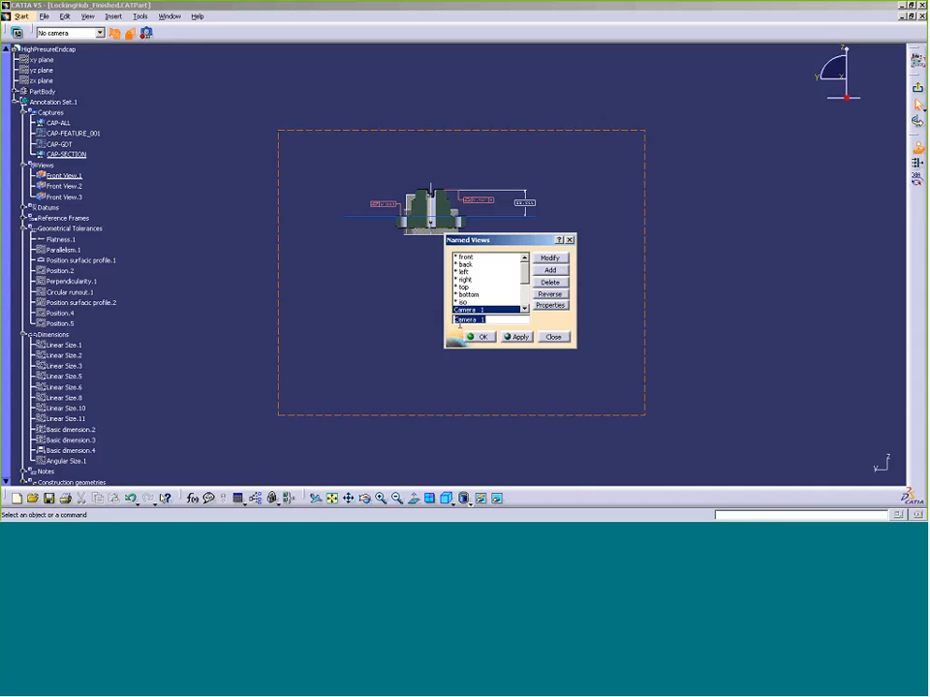
{"action": "type", "text": "CAM-SECTION"}
{"action": "left_click", "coordinate": [481, 337]}
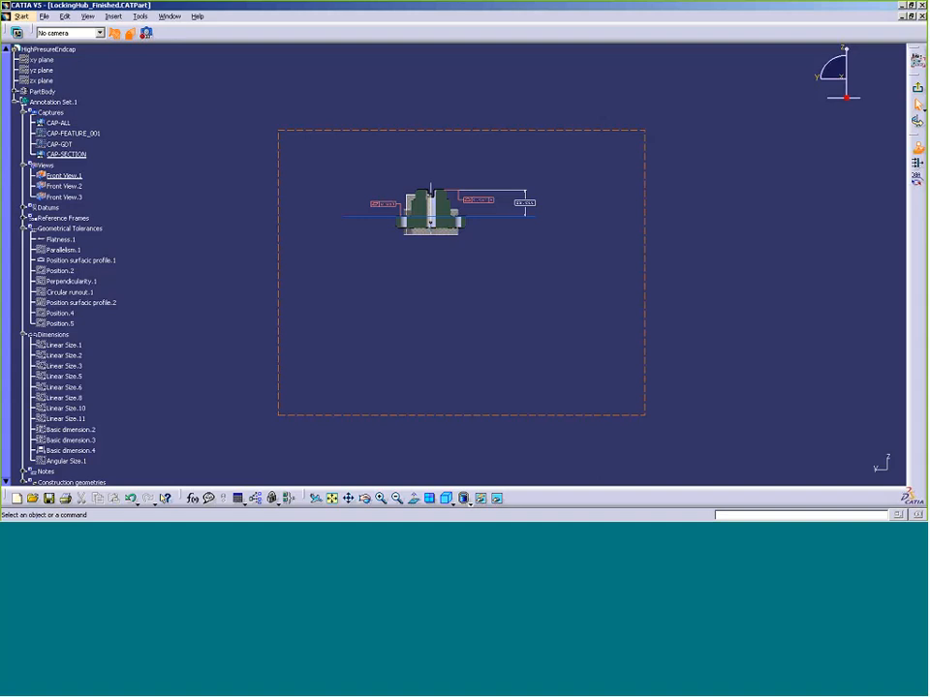
{"action": "left_click", "coordinate": [74, 35]}
{"action": "left_click", "coordinate": [58, 103]}
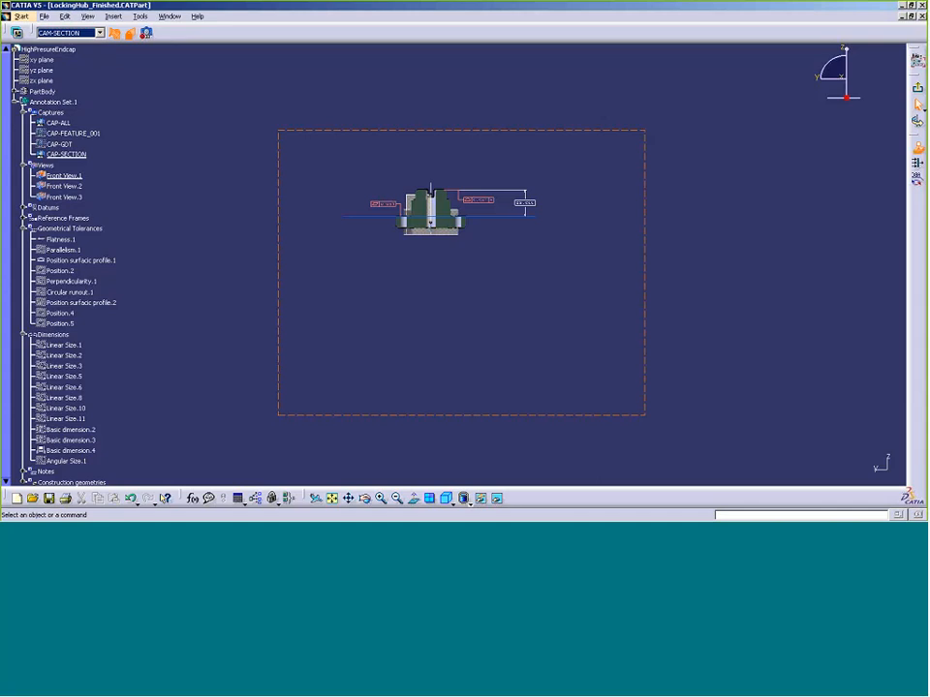
Exit the current capture, display CAP-ALL and switch to the isometric view
{"action": "left_click", "coordinate": [917, 88]}
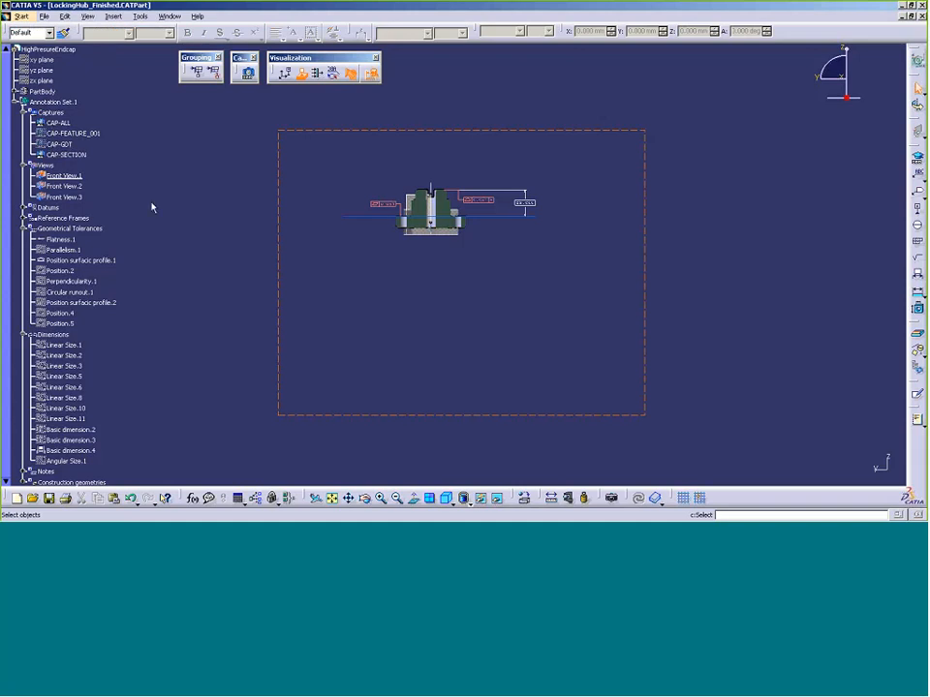
{"action": "right_click", "coordinate": [59, 123]}
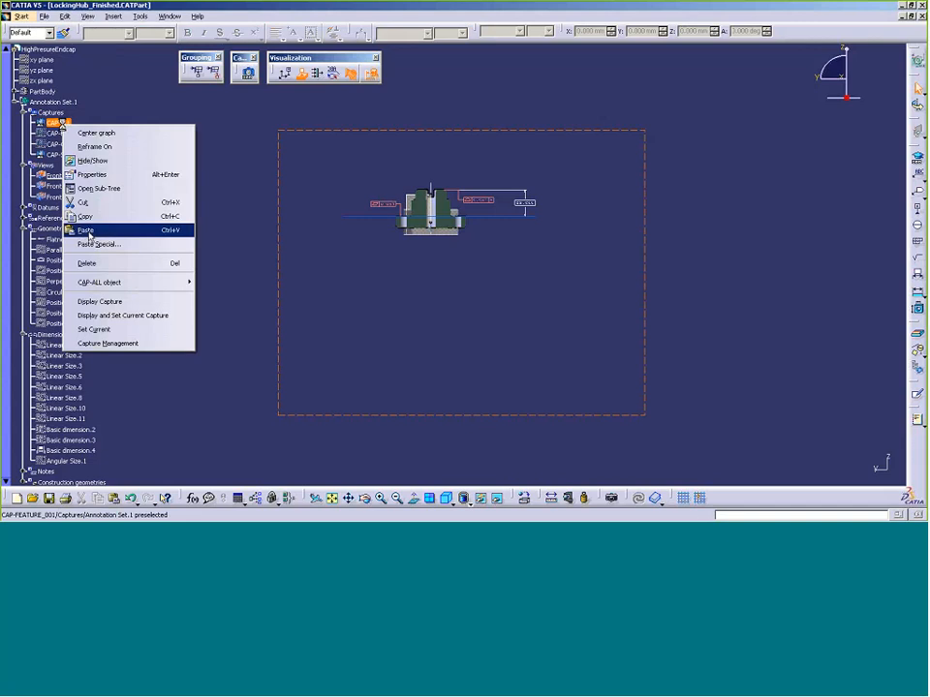
{"action": "left_click", "coordinate": [105, 303]}
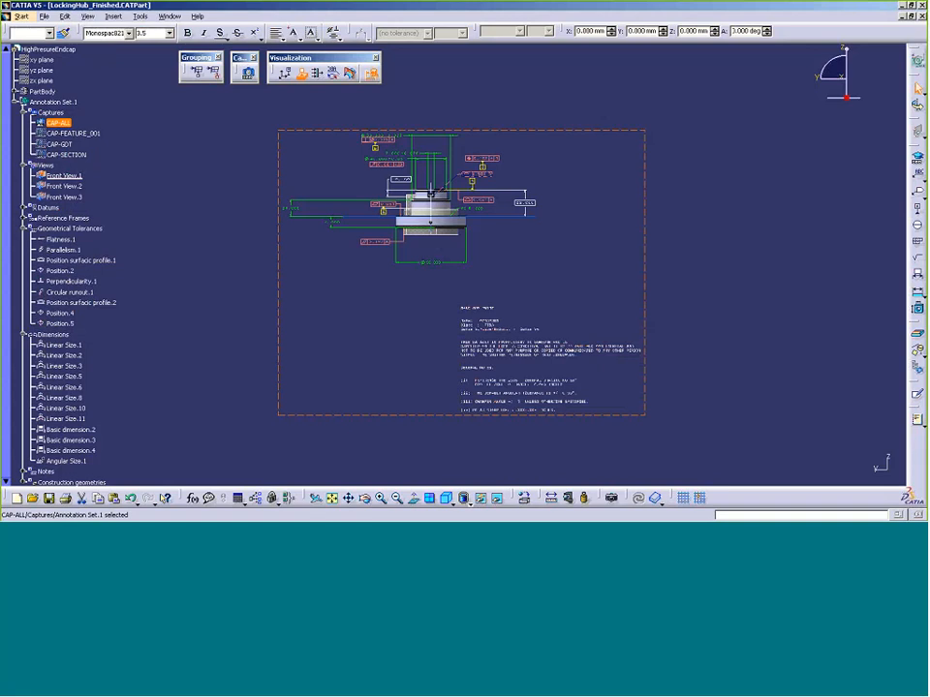
{"action": "left_click", "coordinate": [447, 499]}
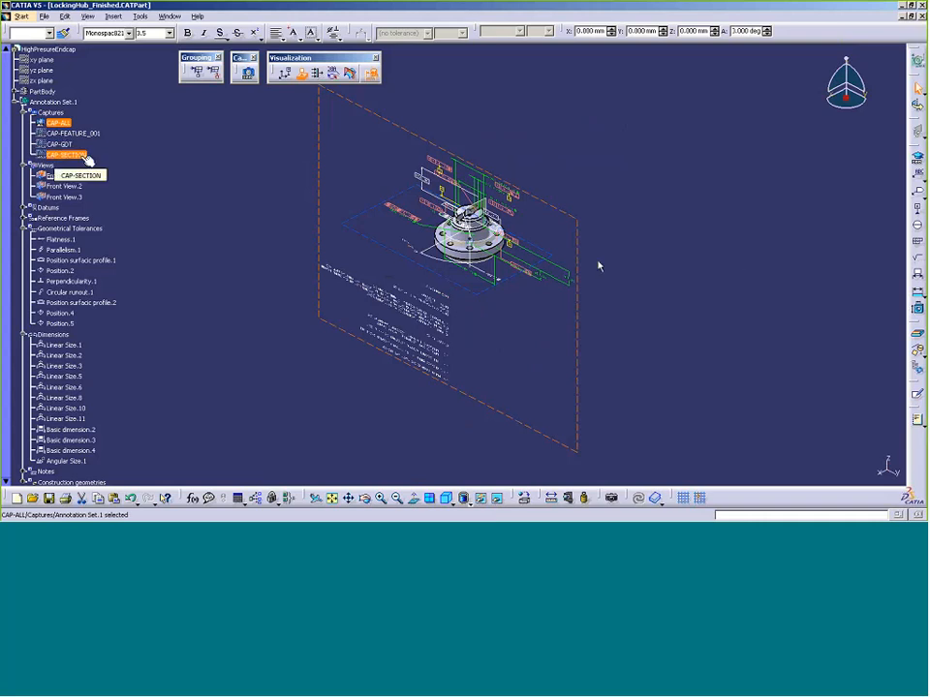
Display the CAP-SECTION capture to restore its clipped front view
{"action": "right_click", "coordinate": [85, 158]}
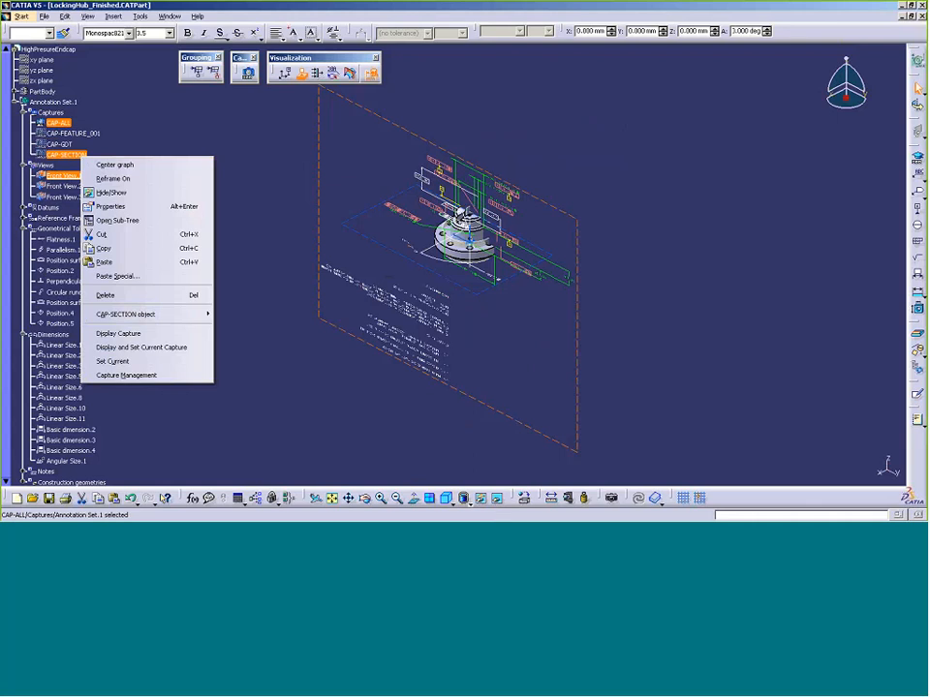
{"action": "left_click", "coordinate": [115, 333]}
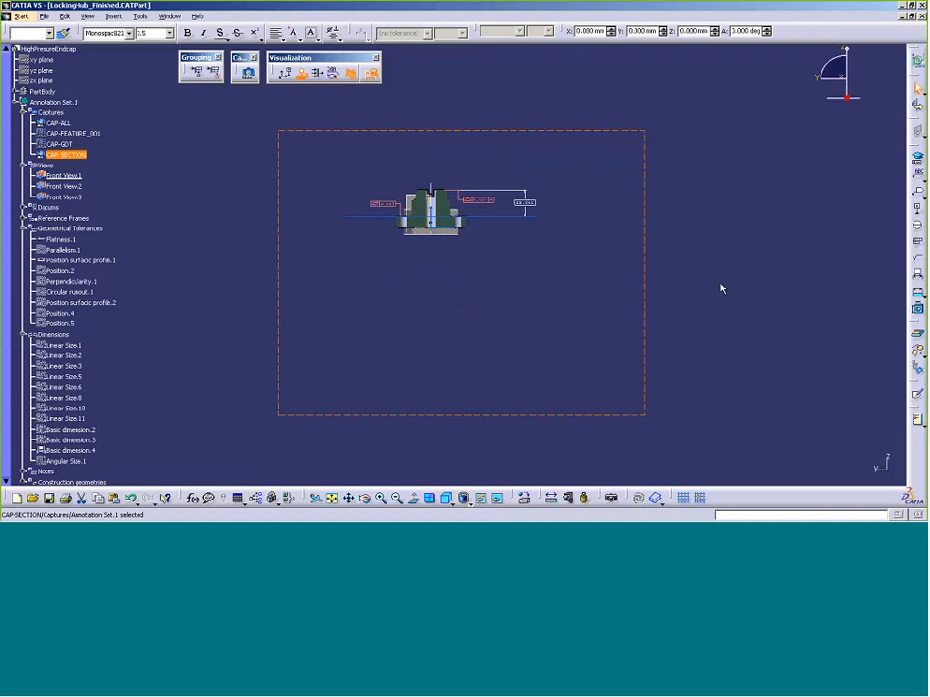
{"action": "left_click", "coordinate": [43, 16]}
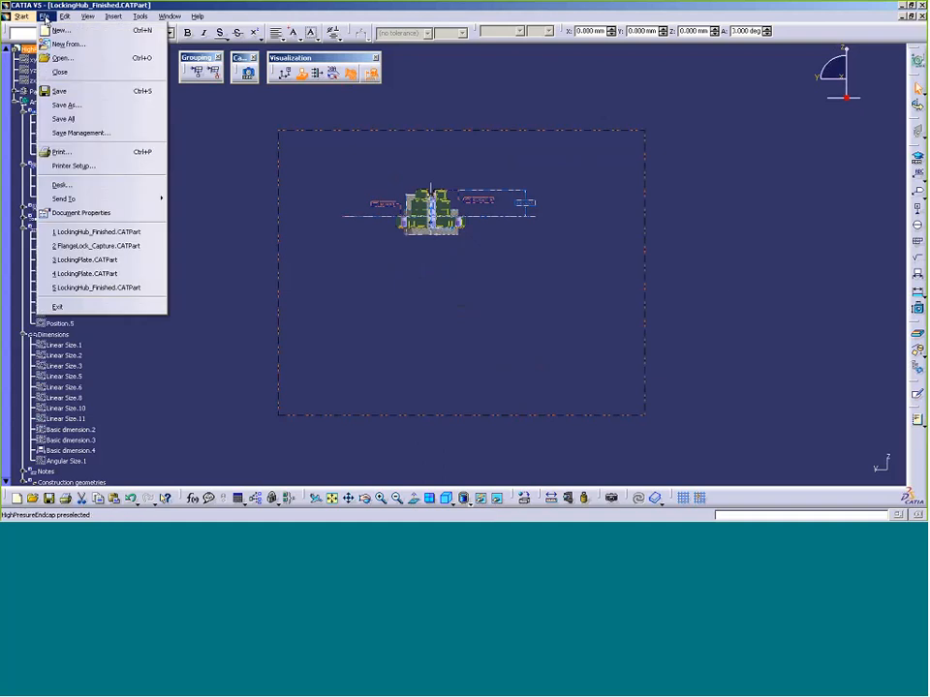
Close the LockingHub_Finished part, answering No to saving its changes
{"action": "left_click", "coordinate": [60, 73]}
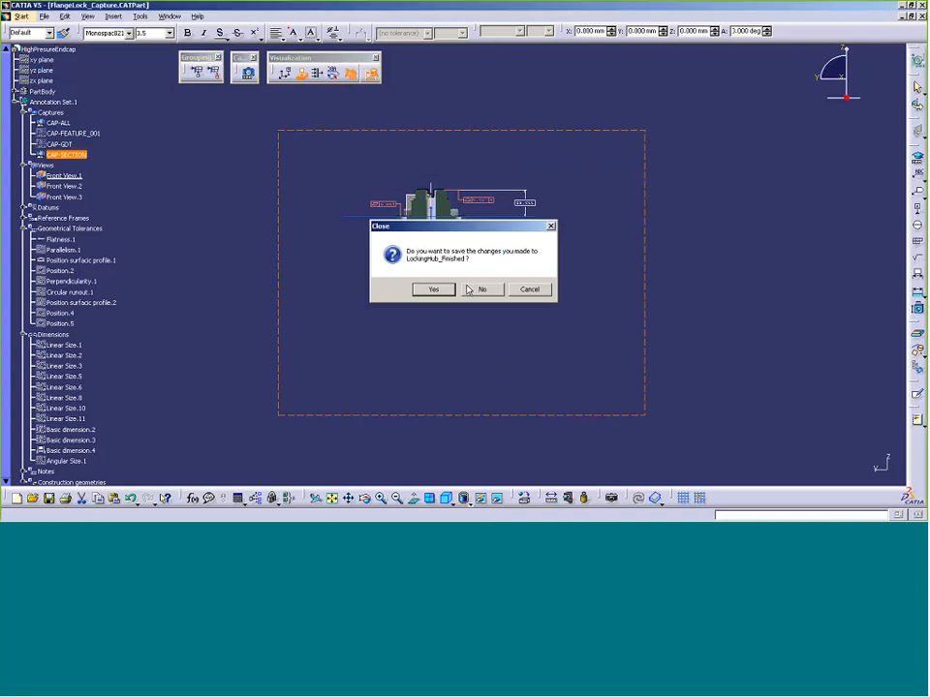
{"action": "left_click", "coordinate": [478, 289]}
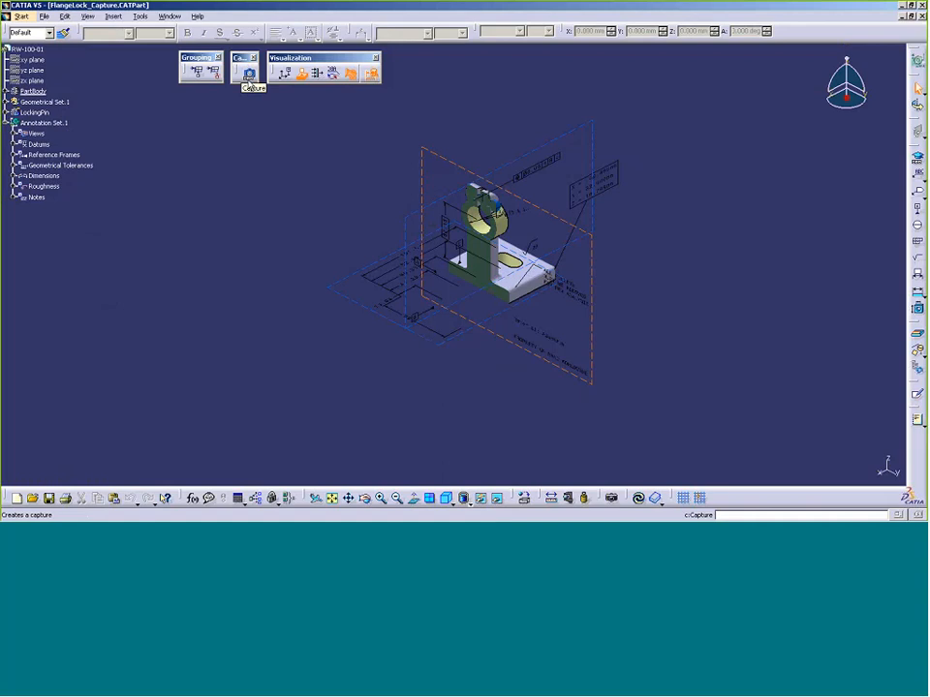
Create a capture named DefaultCap and exit capture mode
{"action": "left_click", "coordinate": [248, 74]}
{"action": "type", "text": "De"}
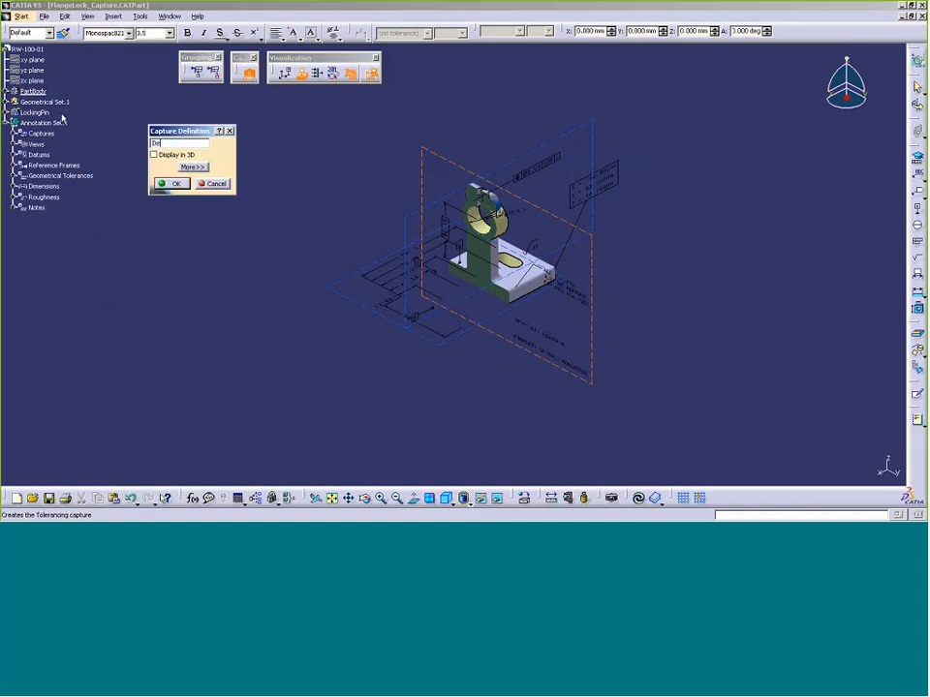
{"action": "type", "text": "faultCap"}
{"action": "left_click", "coordinate": [184, 183]}
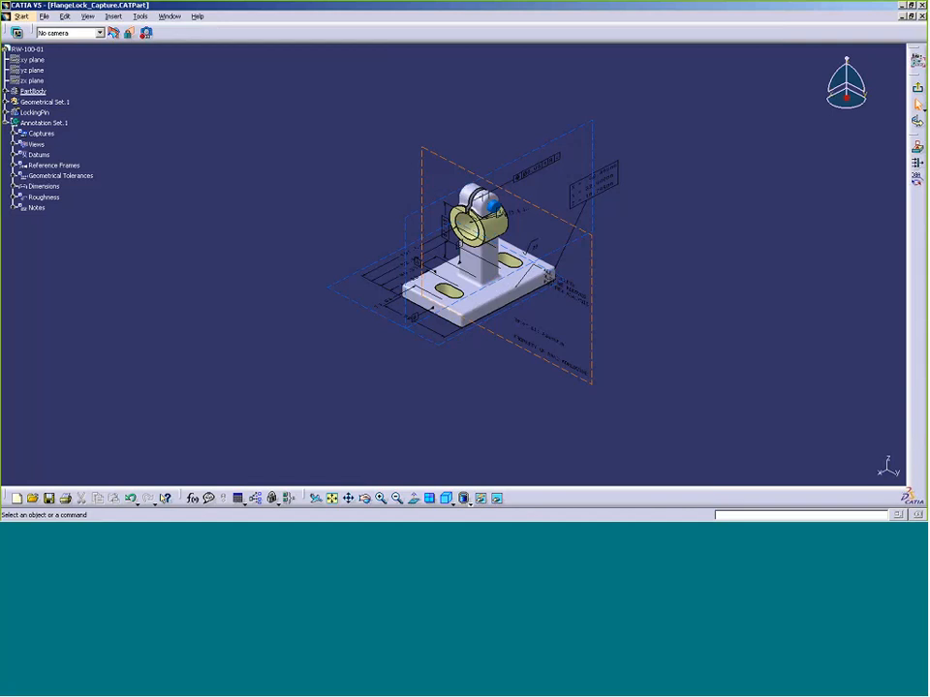
{"action": "left_click", "coordinate": [917, 88]}
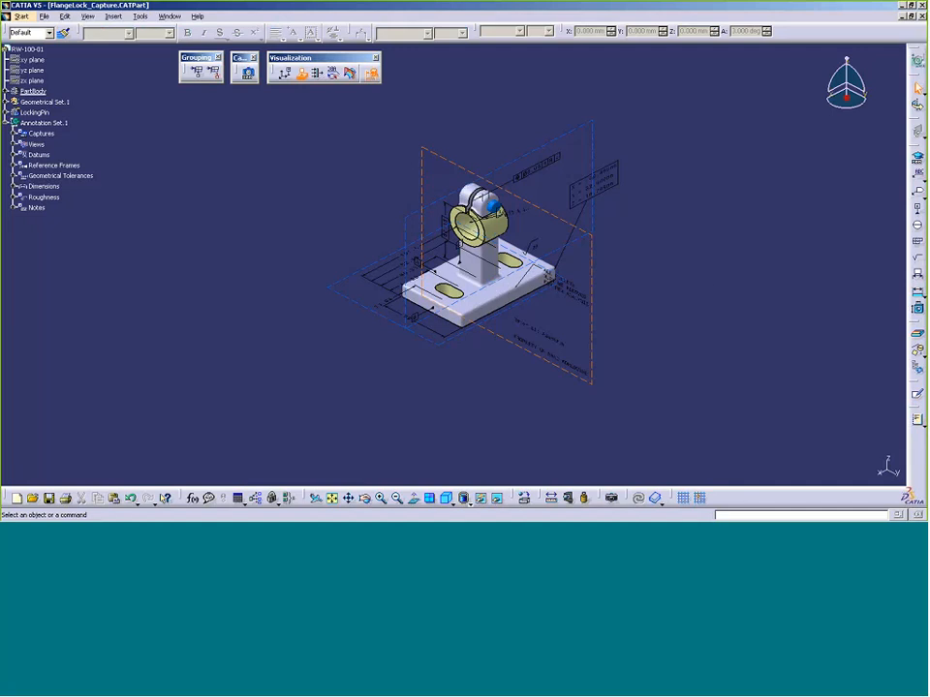
Expand the Captures node in the tree to show DefaultCap
{"action": "left_click", "coordinate": [45, 101]}
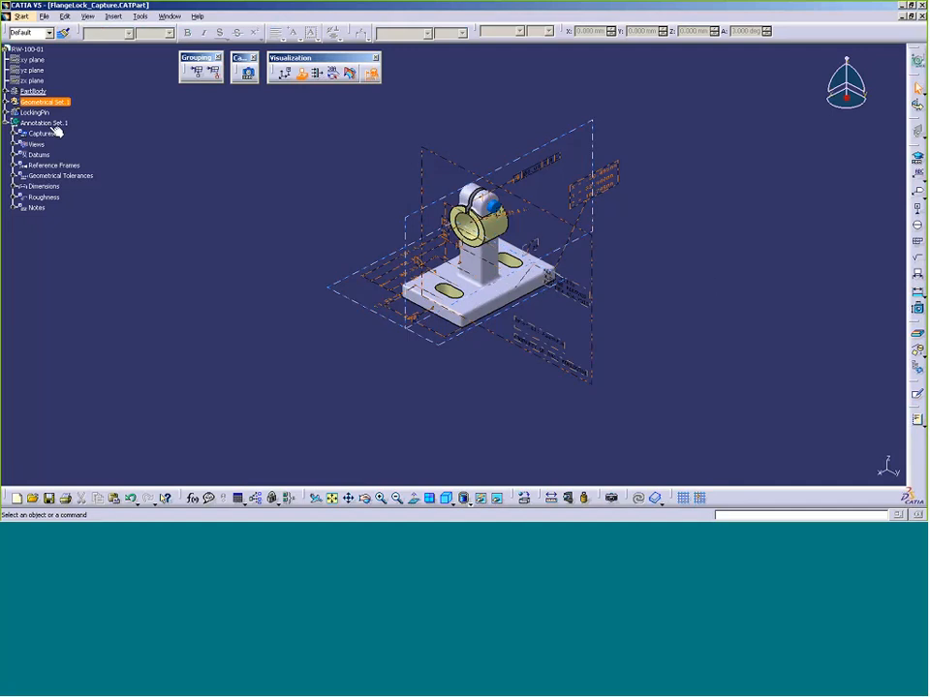
{"action": "left_click", "coordinate": [86, 127]}
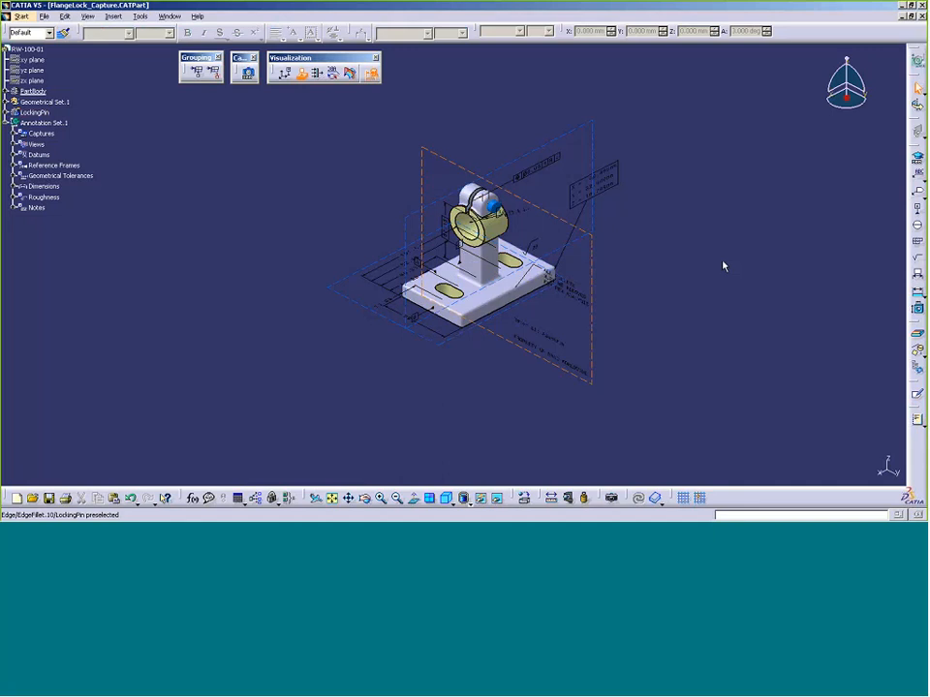
{"action": "left_click", "coordinate": [16, 134]}
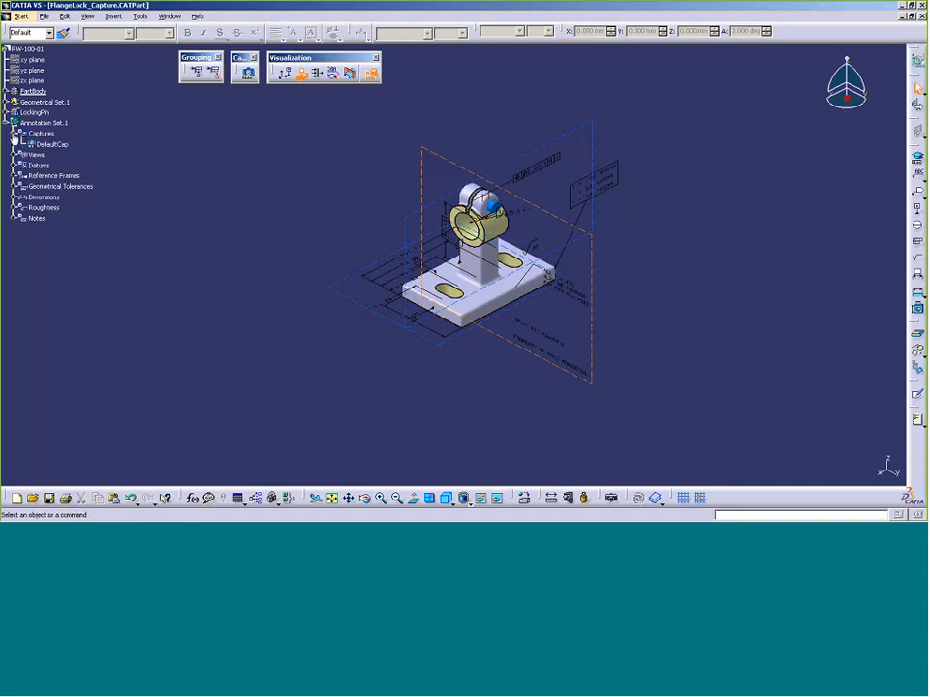
In DefaultCap's properties, enable 'Manage the visibility of part instances, bodies and geometrical sets'
{"action": "left_click", "coordinate": [53, 144]}
{"action": "right_click", "coordinate": [55, 145]}
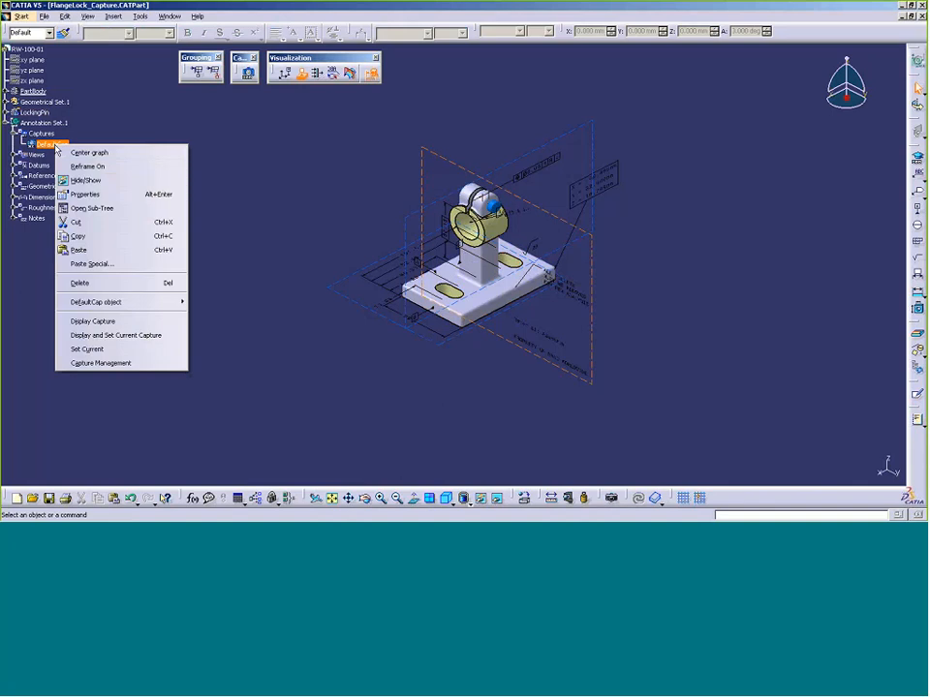
{"action": "left_click", "coordinate": [80, 195]}
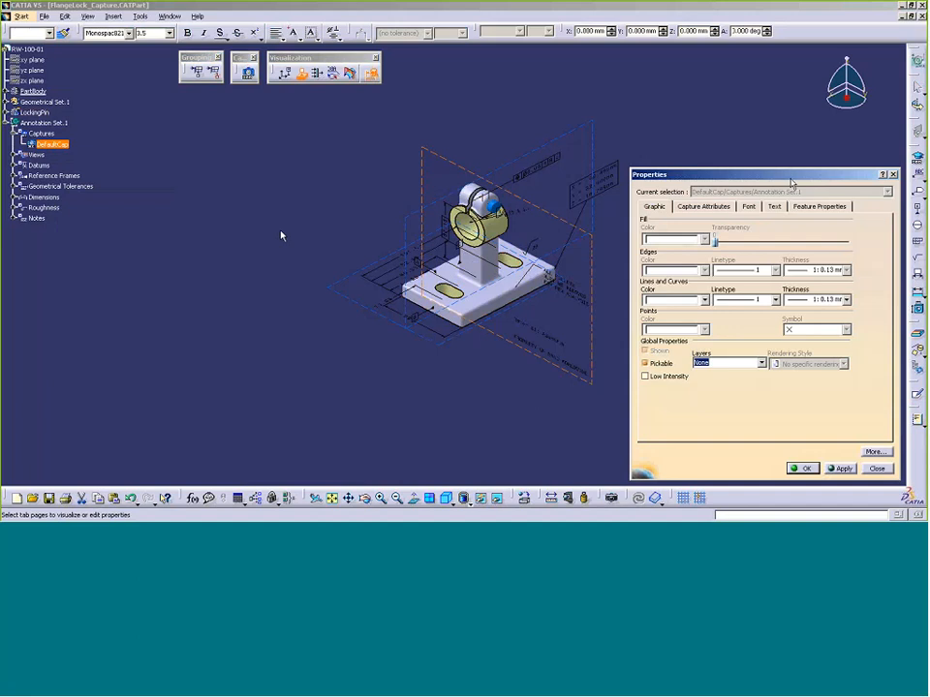
{"action": "left_click_drag", "start_coordinate": [792, 182], "coordinate": [213, 114]}
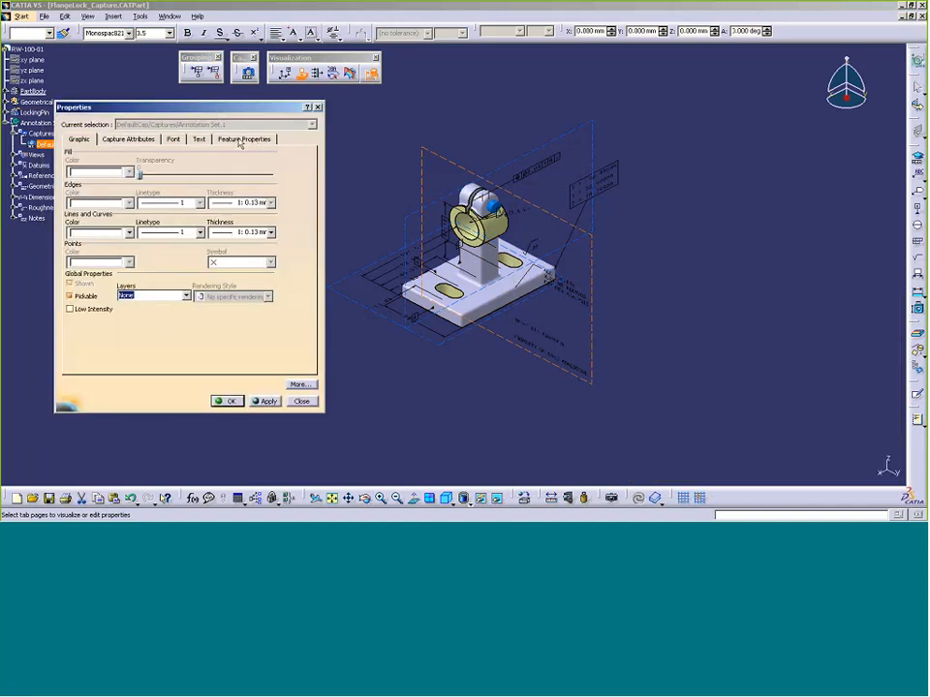
{"action": "left_click", "coordinate": [129, 139]}
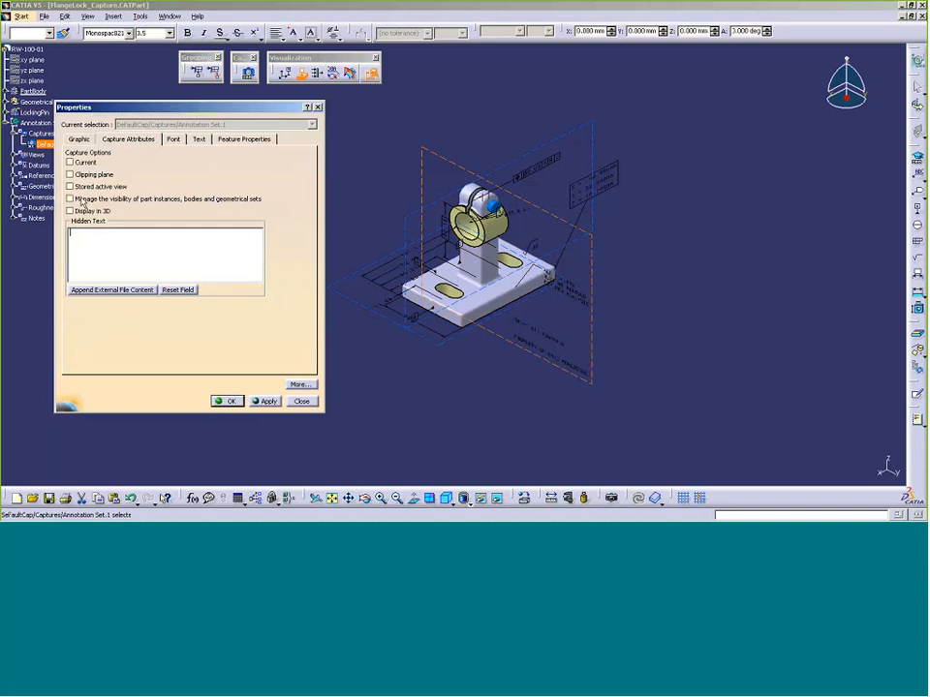
{"action": "left_click", "coordinate": [82, 200]}
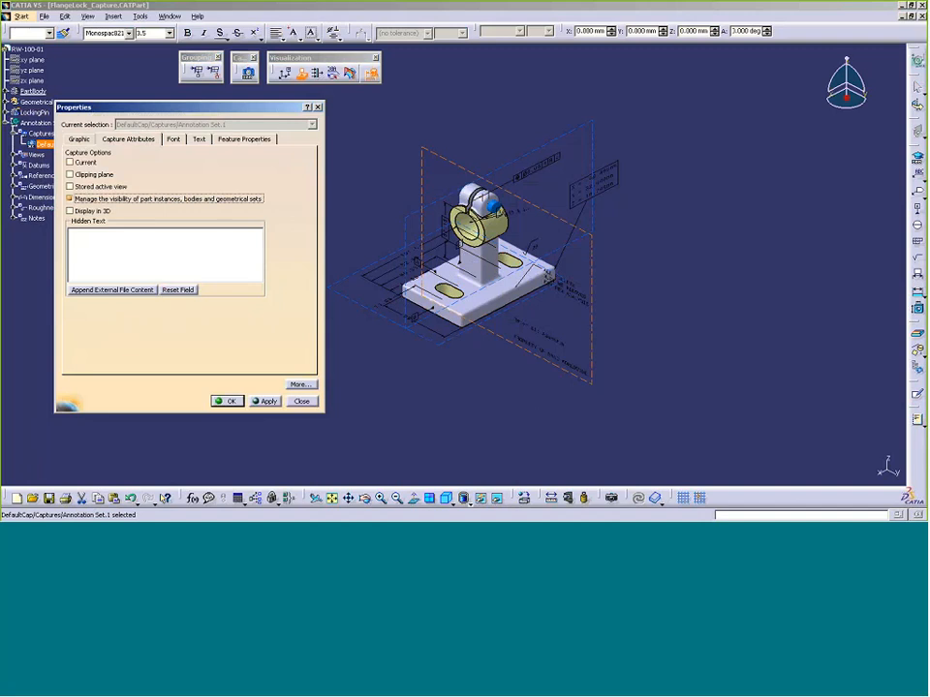
{"action": "left_click", "coordinate": [228, 401]}
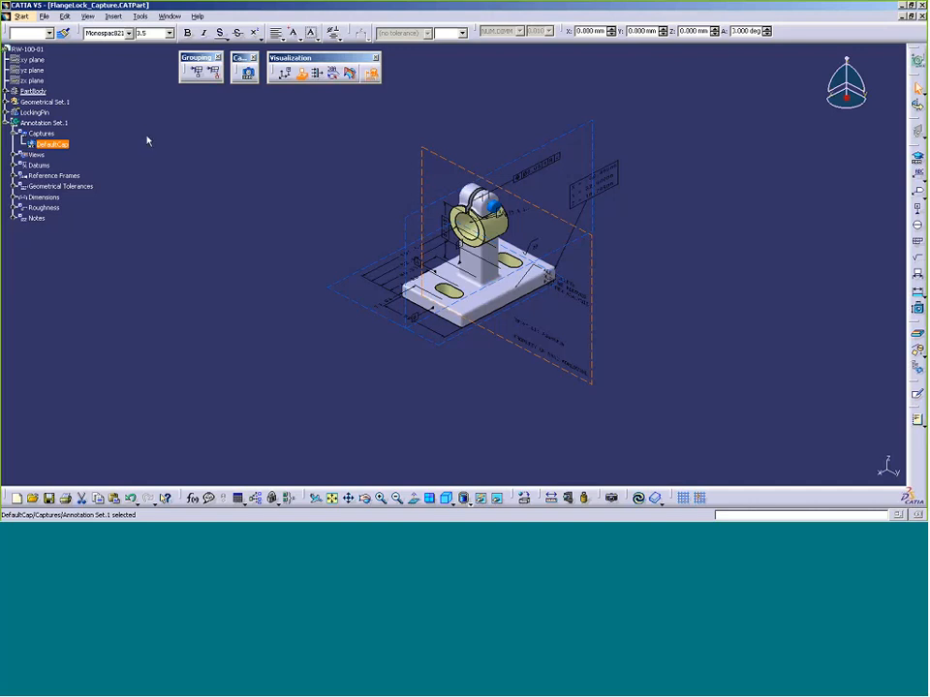
Create a new capture named FlangeOnlyCap
{"action": "left_click", "coordinate": [247, 72]}
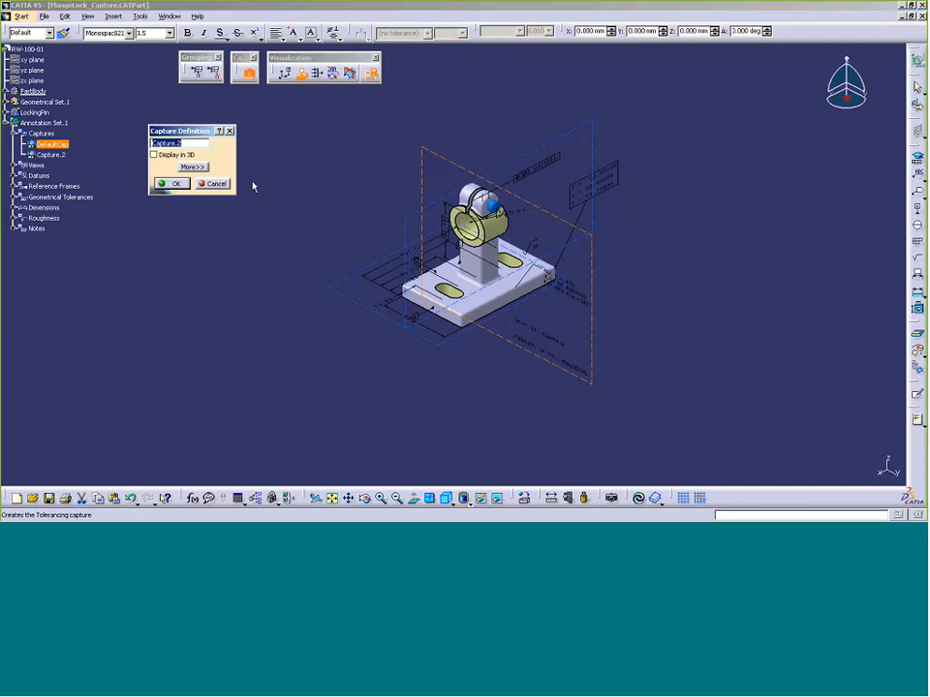
{"action": "type", "text": "FlangeOnlyCap"}
{"action": "left_click", "coordinate": [172, 183]}
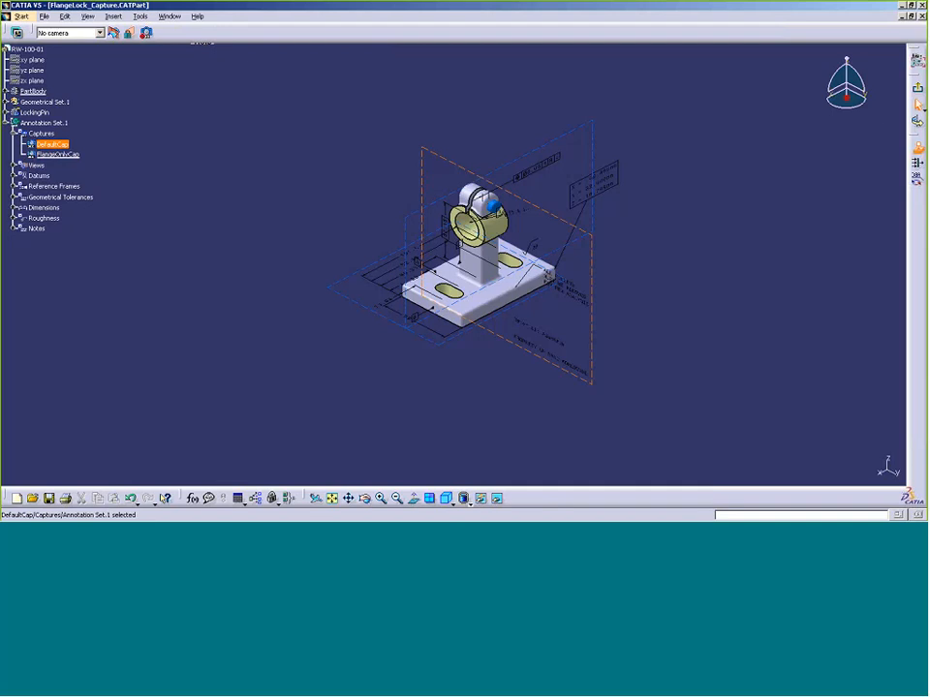
Hide LockingPin and Geometrical Set.1 within the FlangeOnlyCap capture
{"action": "right_click", "coordinate": [49, 115]}
{"action": "left_click", "coordinate": [83, 150]}
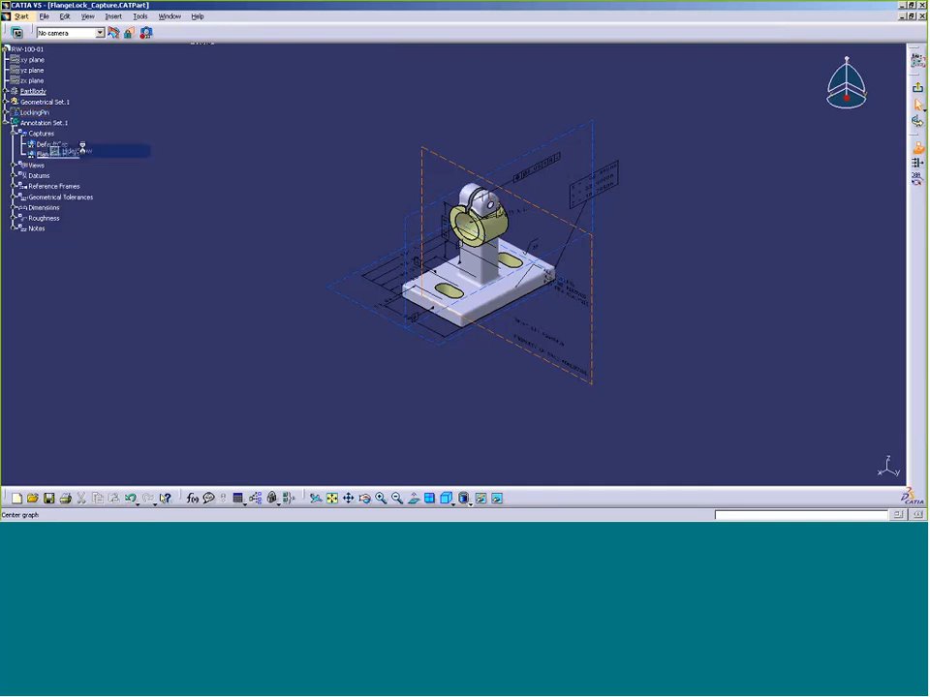
{"action": "right_click", "coordinate": [64, 104]}
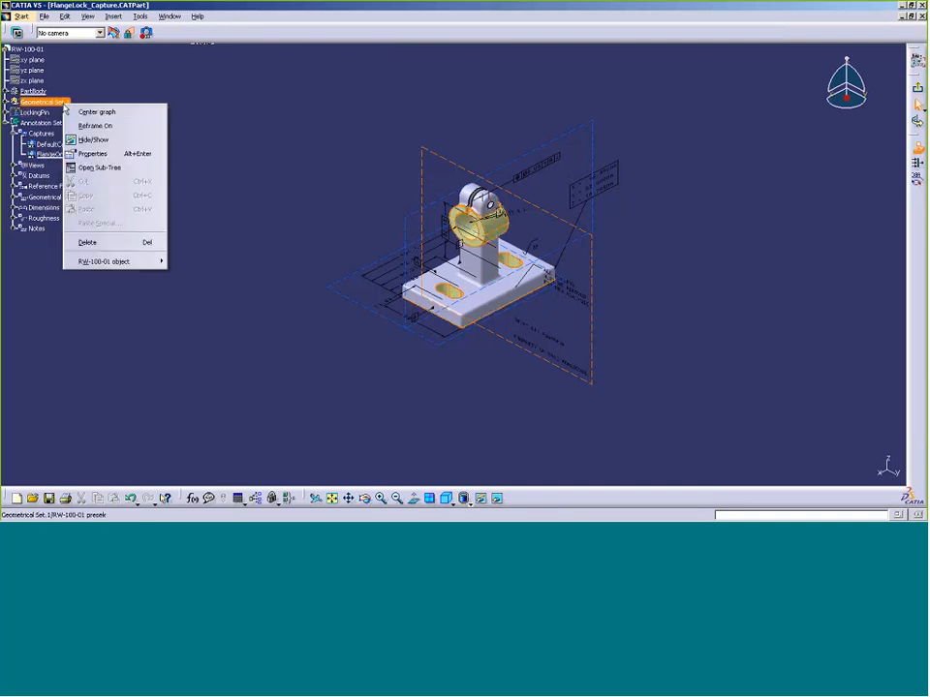
{"action": "left_click", "coordinate": [90, 143]}
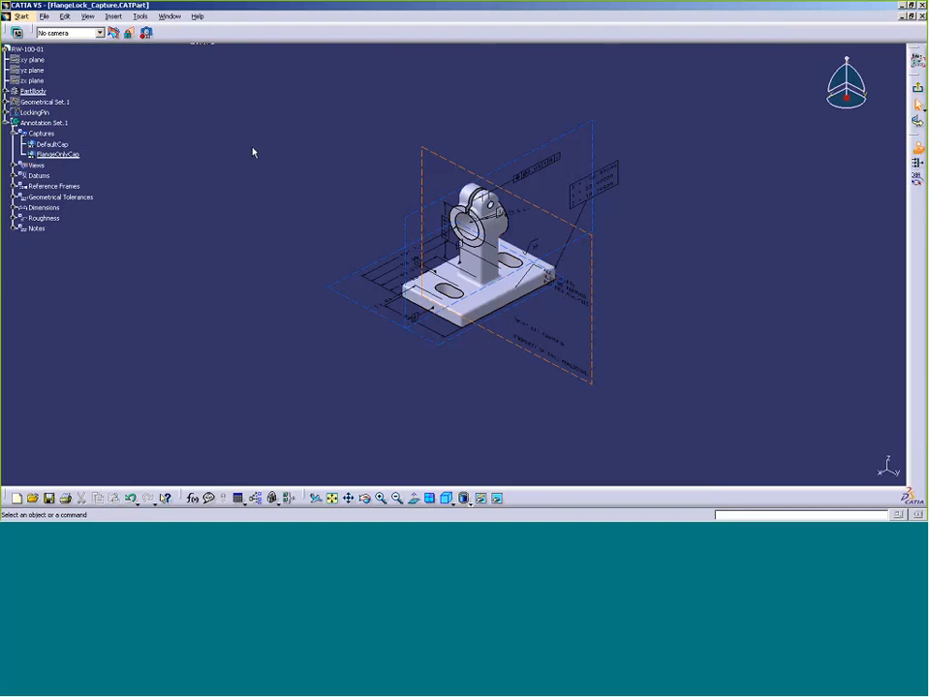
Set the capture camera to iso and exit capture mode
{"action": "left_click", "coordinate": [99, 33]}
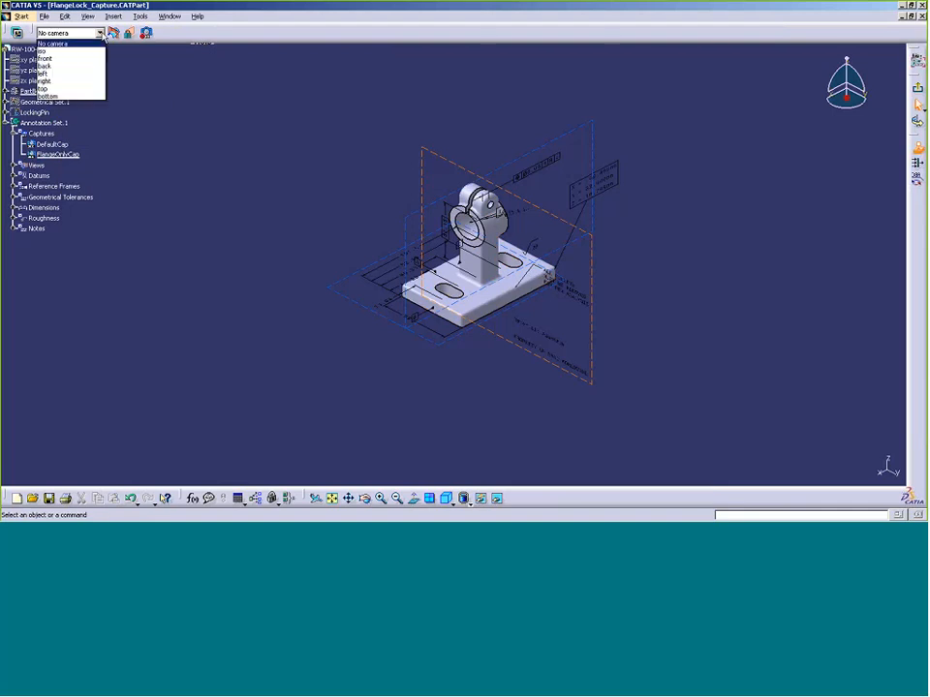
{"action": "left_click", "coordinate": [96, 51]}
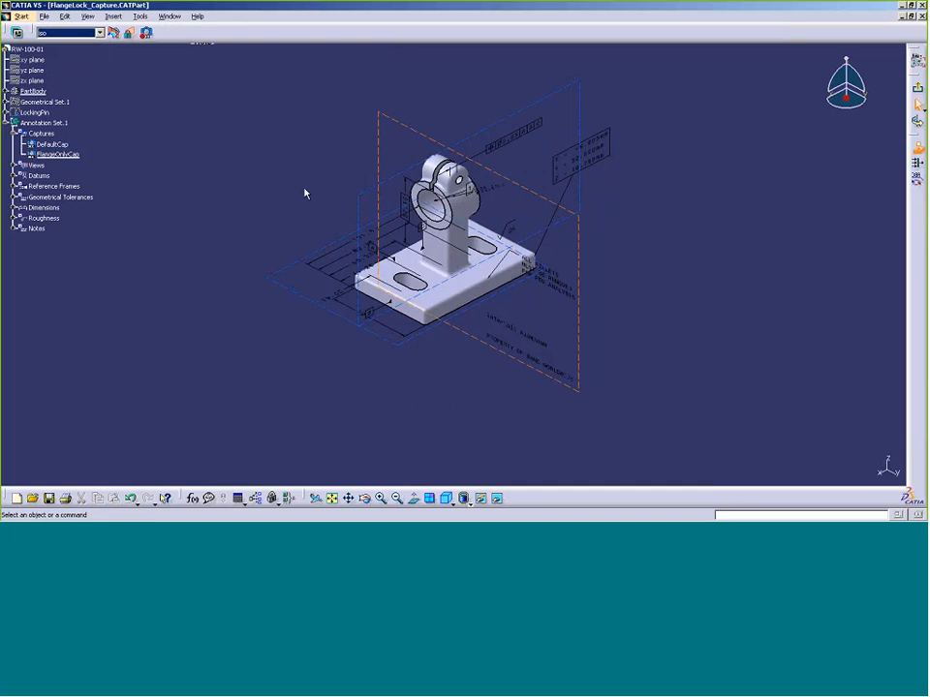
{"action": "left_click", "coordinate": [919, 91]}
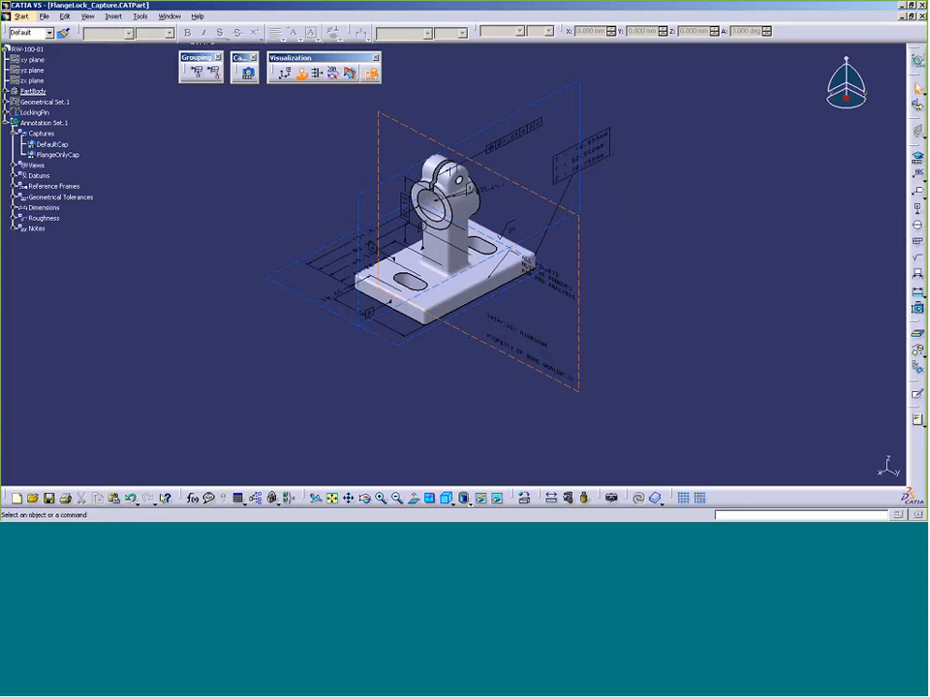
Open the properties of the FlangeOnlyCap capture
{"action": "left_click", "coordinate": [61, 125]}
{"action": "right_click", "coordinate": [66, 156]}
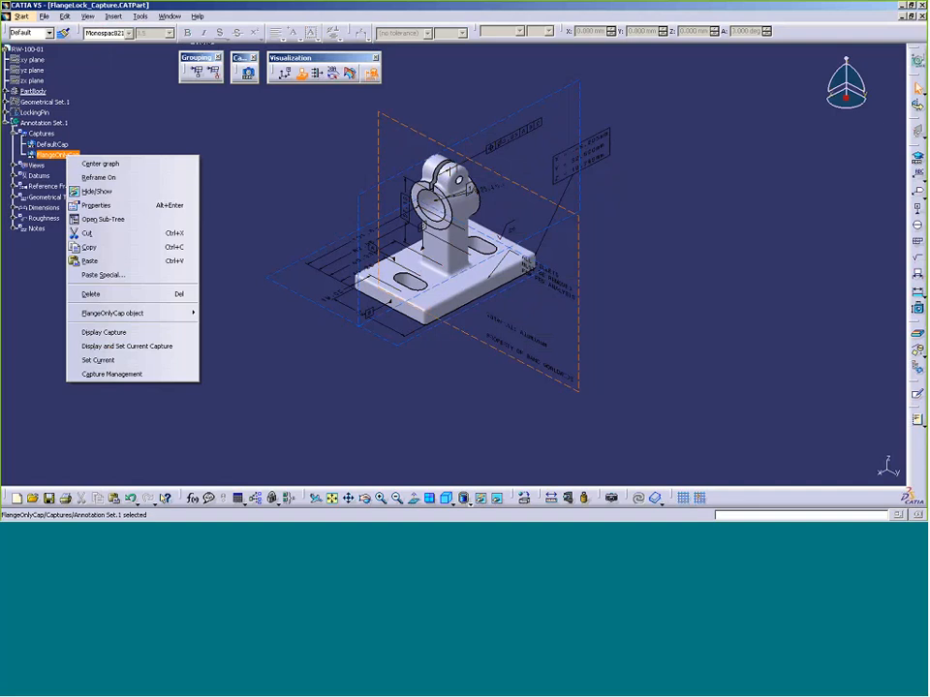
{"action": "left_click", "coordinate": [96, 205]}
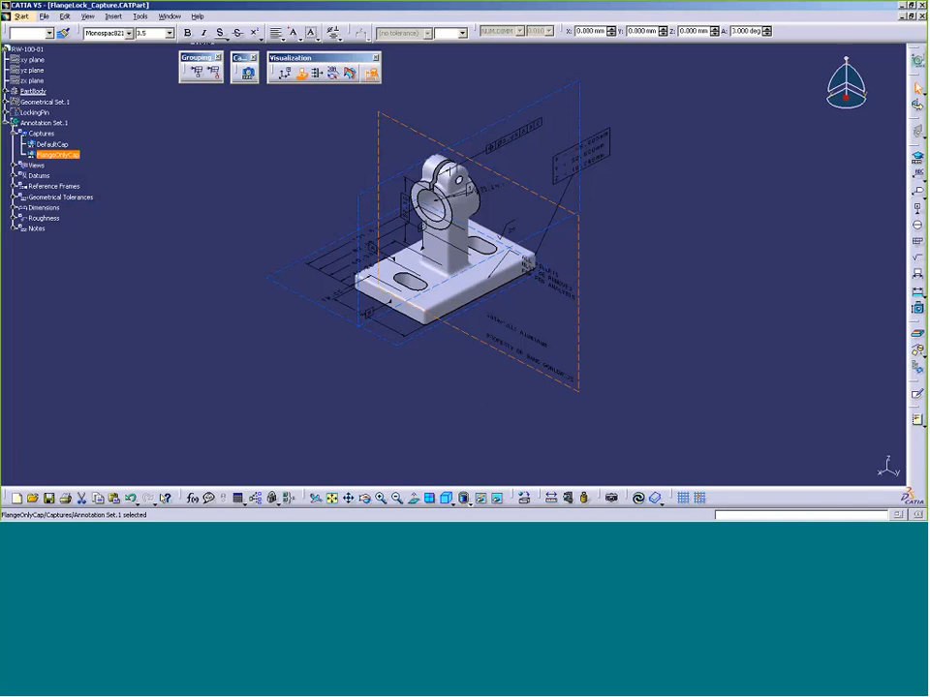
Display DefaultCap, then display FlangeOnlyCap so the locking pin is hidden
{"action": "right_click", "coordinate": [61, 144]}
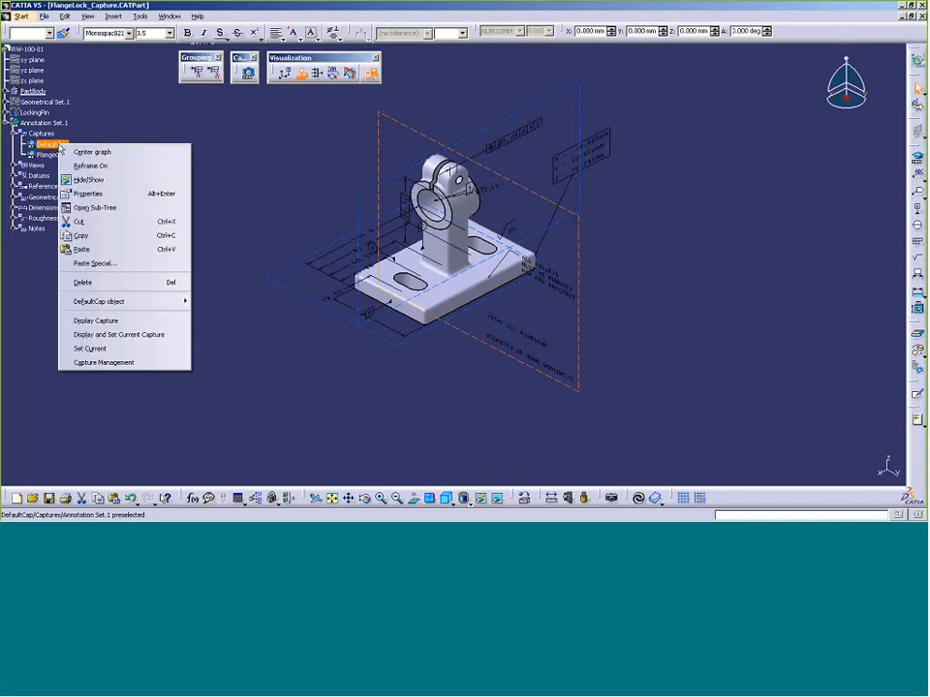
{"action": "left_click", "coordinate": [109, 323]}
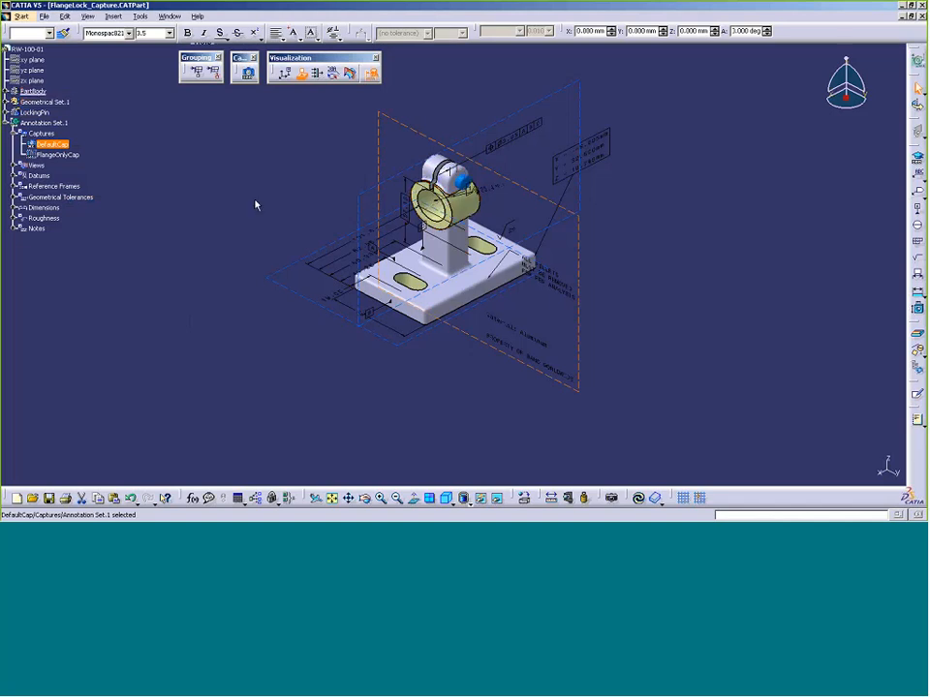
{"action": "right_click", "coordinate": [66, 155]}
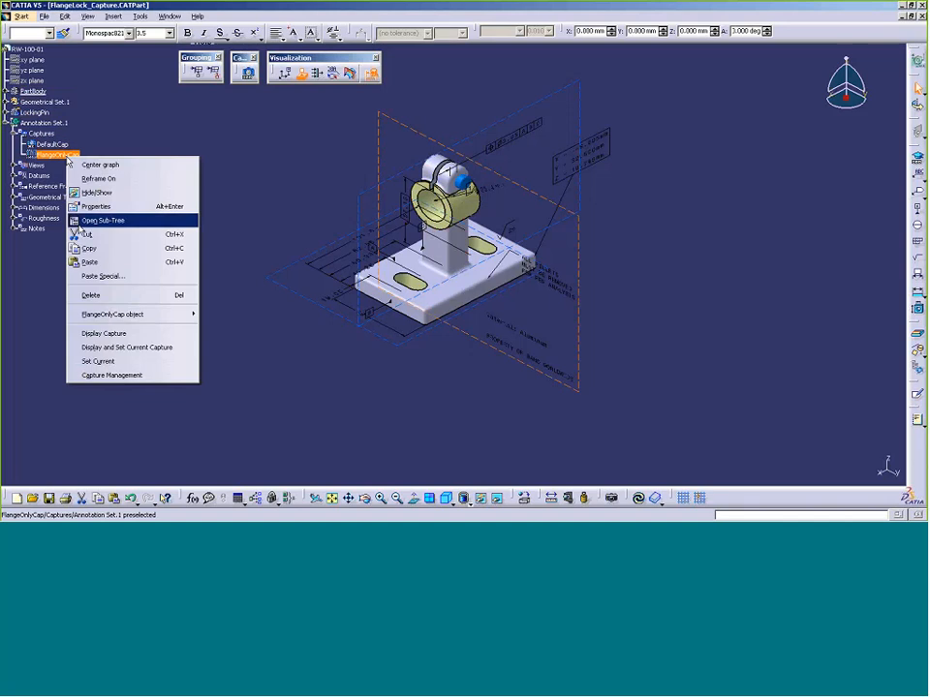
{"action": "left_click", "coordinate": [100, 334]}
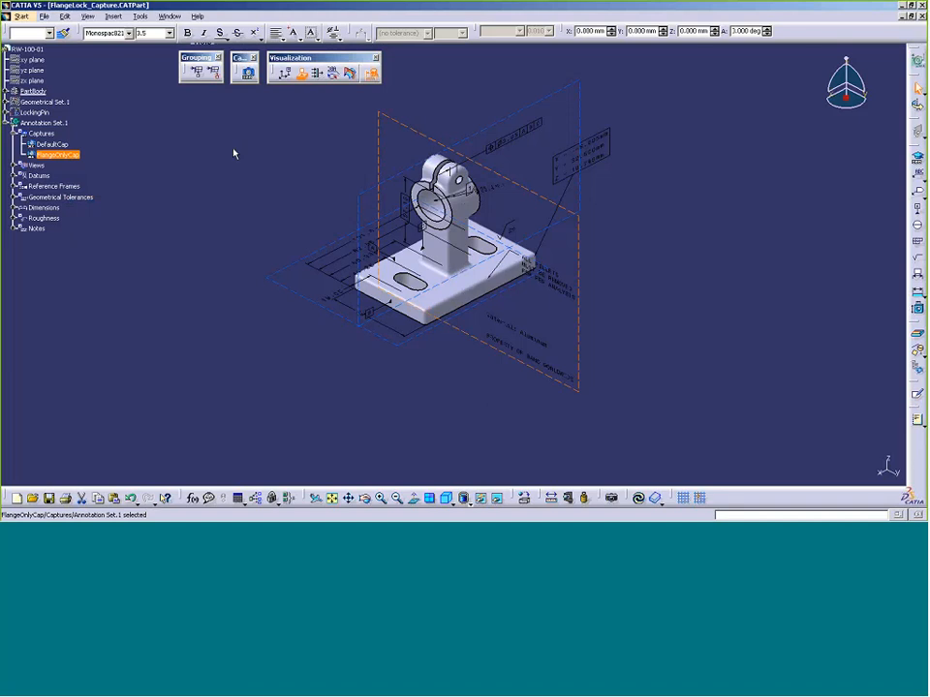
Enable 'Hatching/coloring/dotting Display for clipping plane' in Tools > Options
{"action": "left_click", "coordinate": [141, 16]}
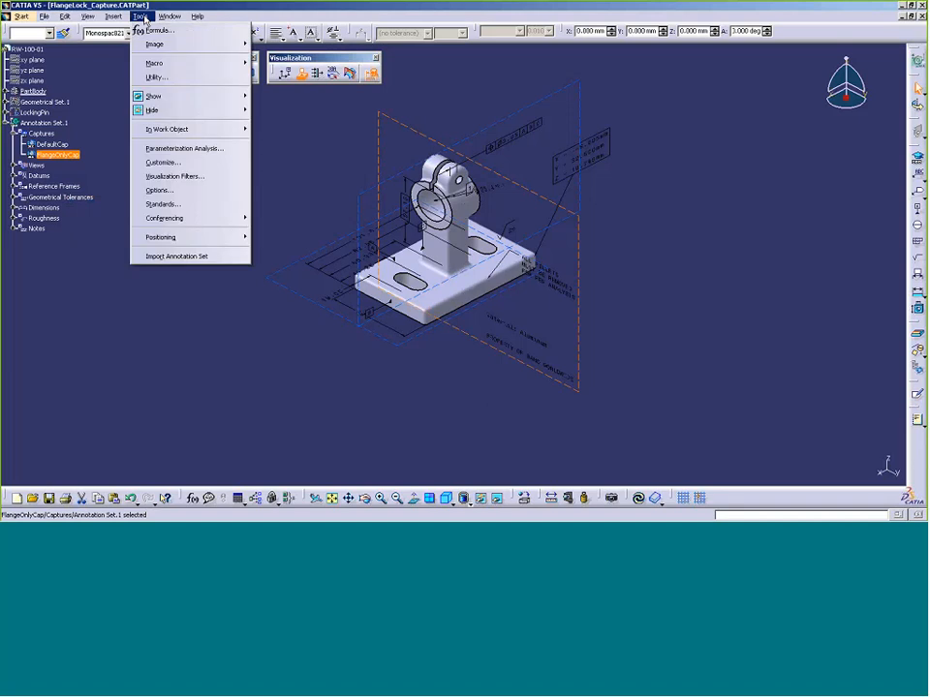
{"action": "left_click", "coordinate": [173, 191]}
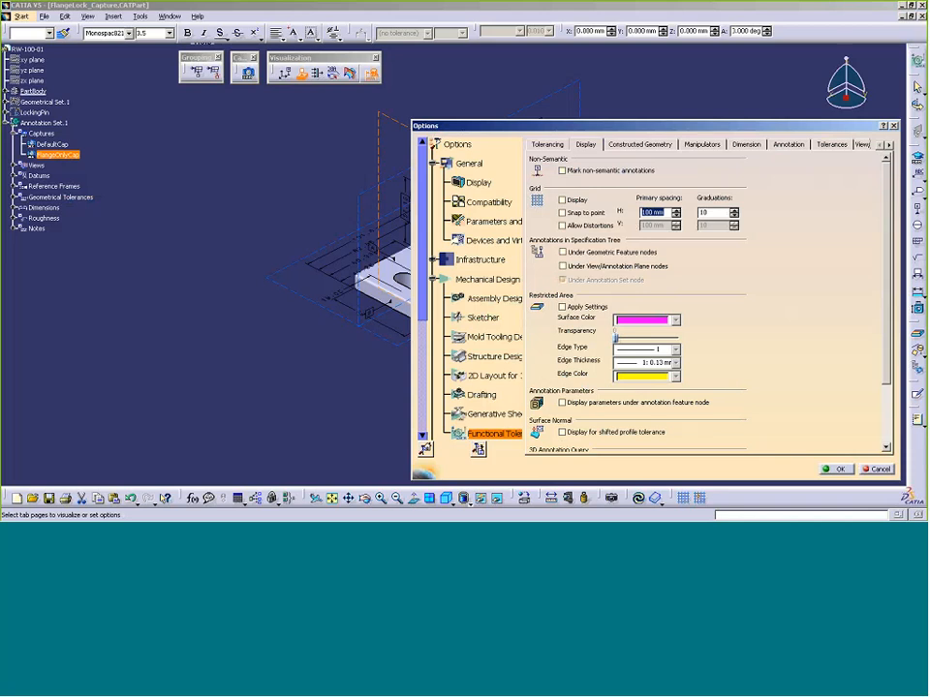
{"action": "scroll", "coordinate": [892, 390], "scroll_direction": "down", "scroll_amount": 3}
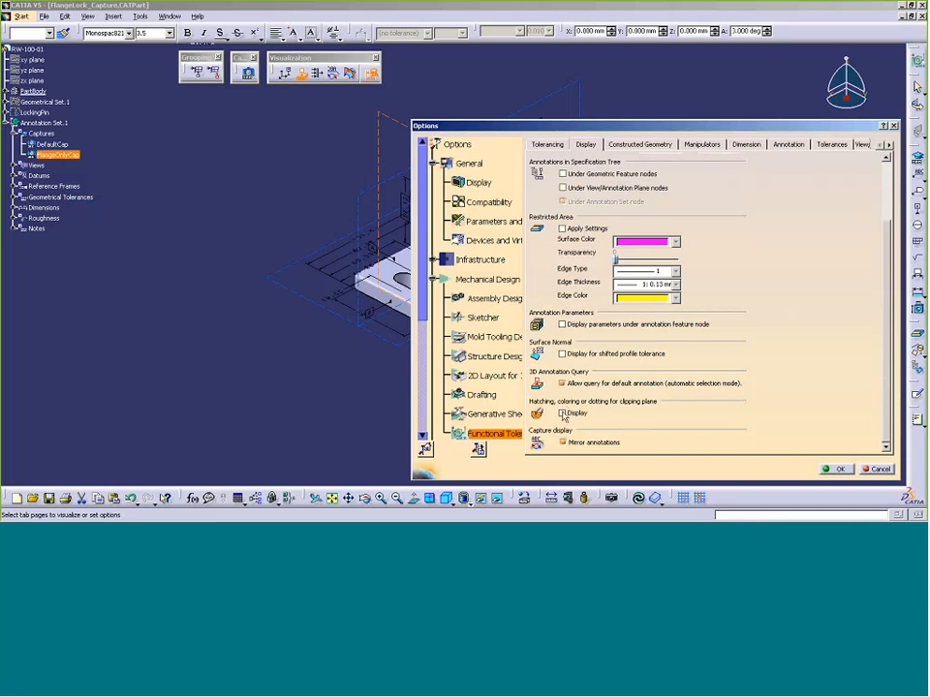
{"action": "left_click", "coordinate": [563, 414]}
{"action": "left_click", "coordinate": [838, 471]}
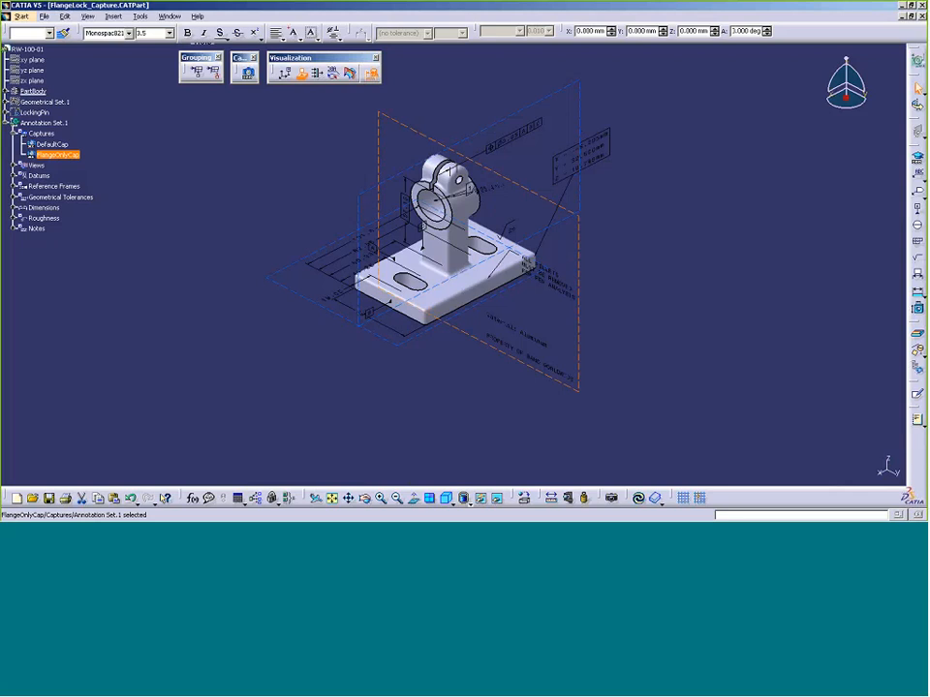
Switch to Shading with Material and expand PartBody to reveal the Aluminium material
{"action": "left_click", "coordinate": [471, 505]}
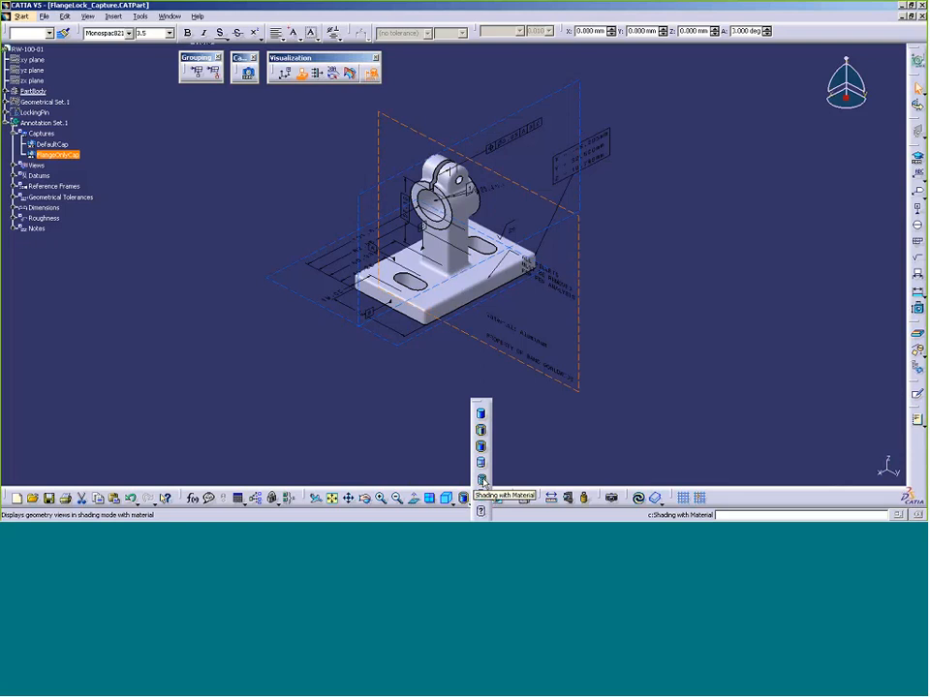
{"action": "left_click", "coordinate": [483, 481]}
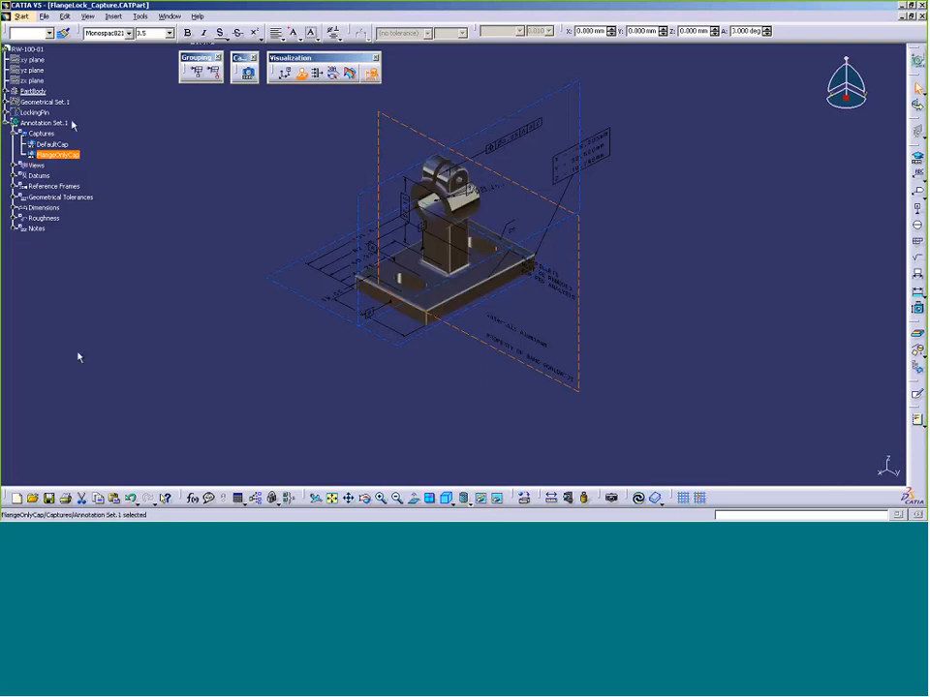
{"action": "left_click", "coordinate": [7, 92]}
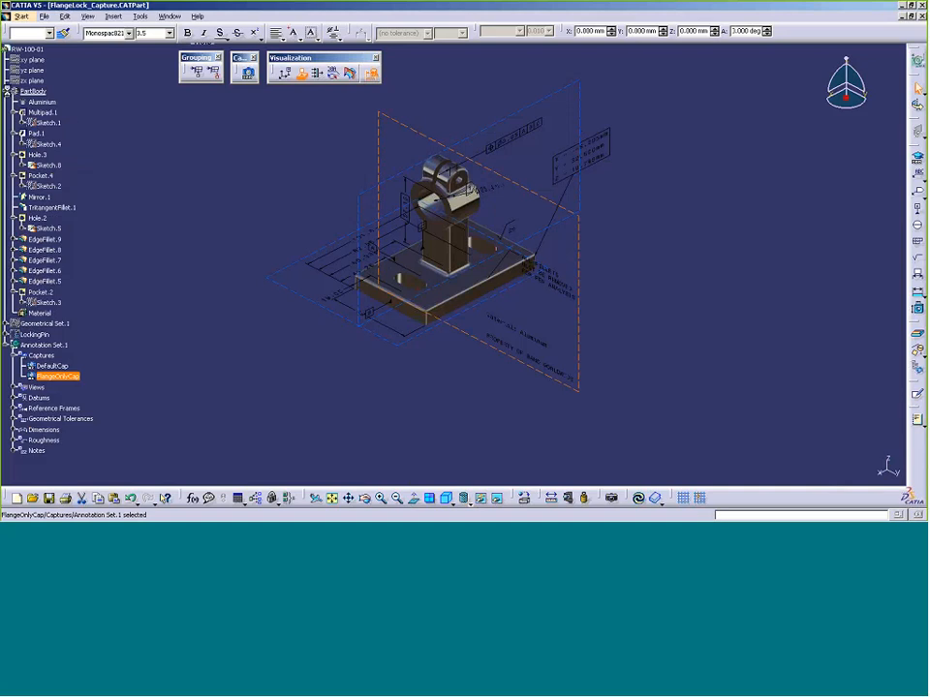
Open the Aluminium material's properties on the Drawing tab
{"action": "right_click", "coordinate": [42, 104]}
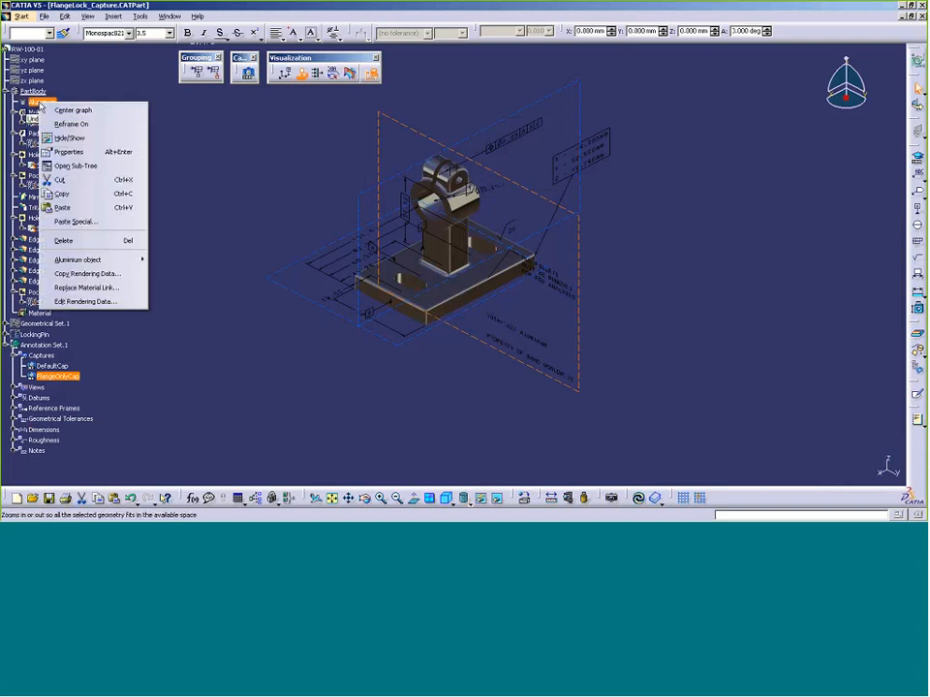
{"action": "left_click", "coordinate": [70, 152]}
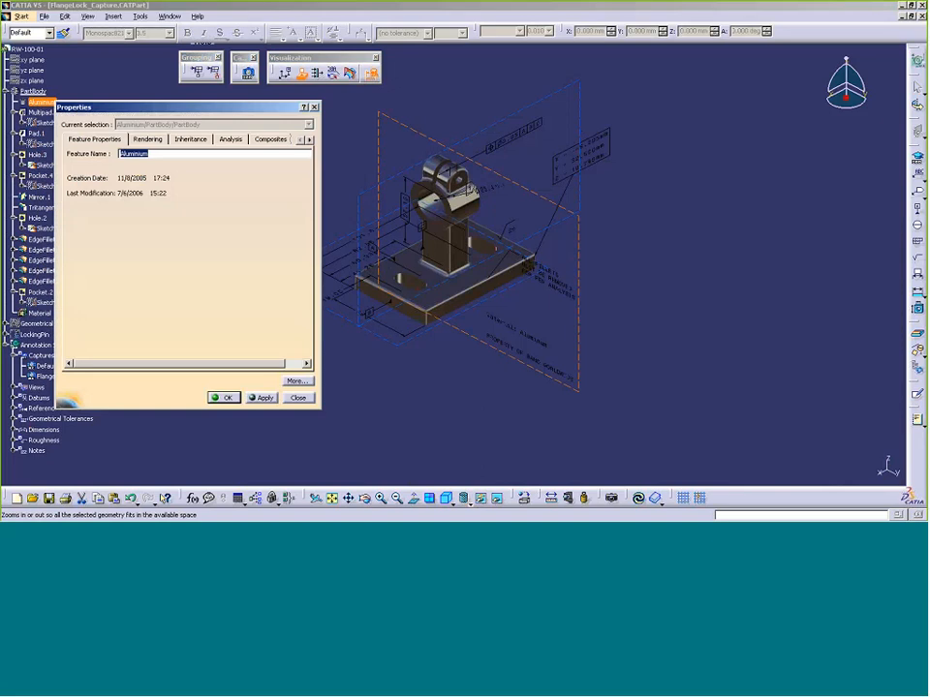
{"action": "left_click", "coordinate": [309, 141]}
{"action": "left_click", "coordinate": [252, 140]}
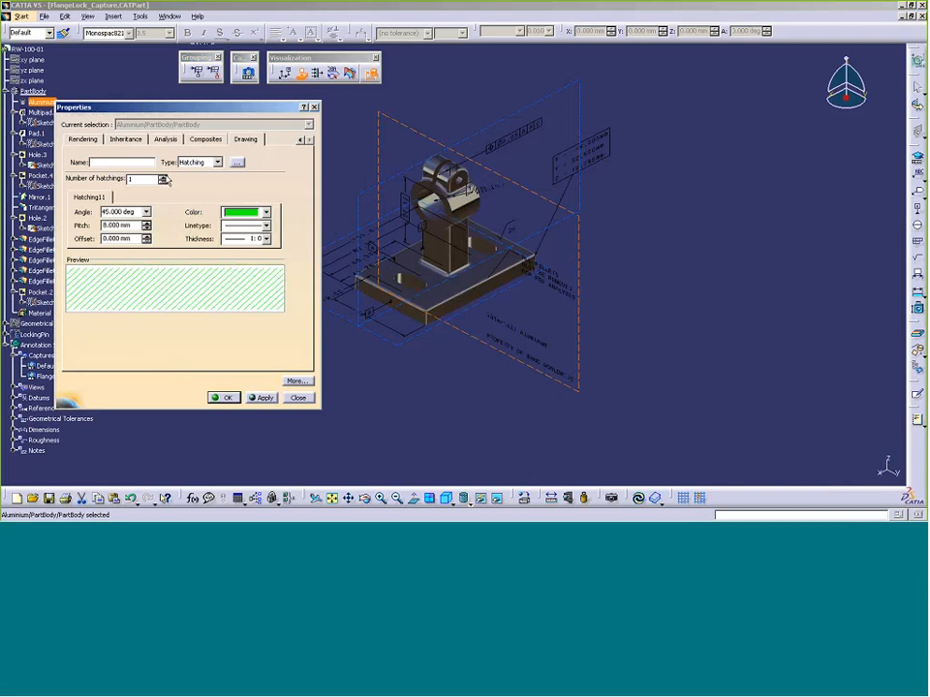
Use two hatchings, with angles of 60 and -60 degrees
{"action": "left_click", "coordinate": [163, 175]}
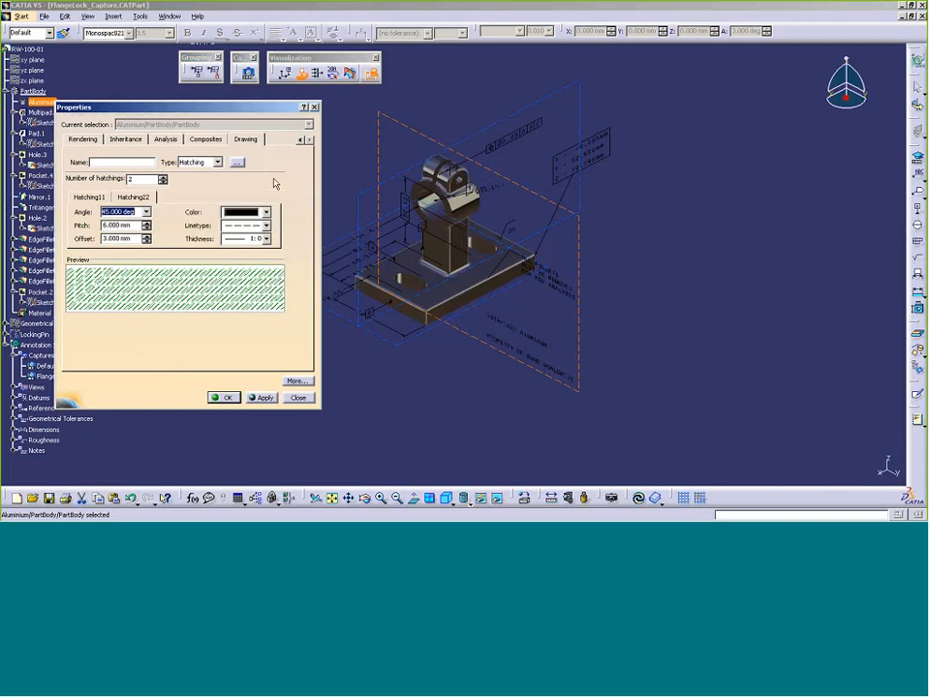
{"action": "left_click", "coordinate": [102, 198]}
{"action": "left_click_drag", "start_coordinate": [102, 212], "coordinate": [151, 223]}
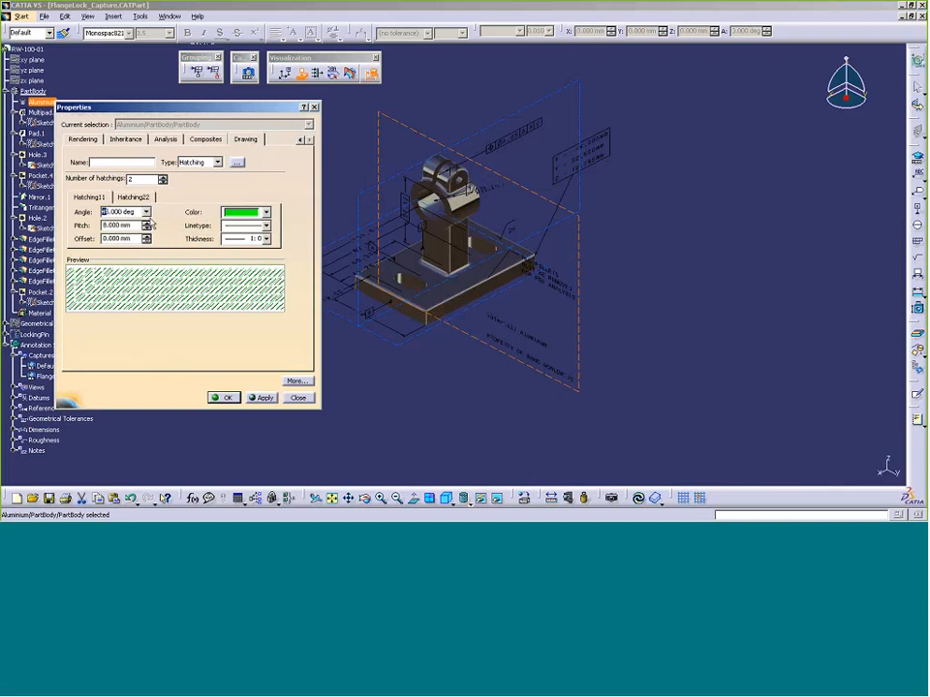
{"action": "type", "text": "60"}
{"action": "left_click", "coordinate": [136, 198]}
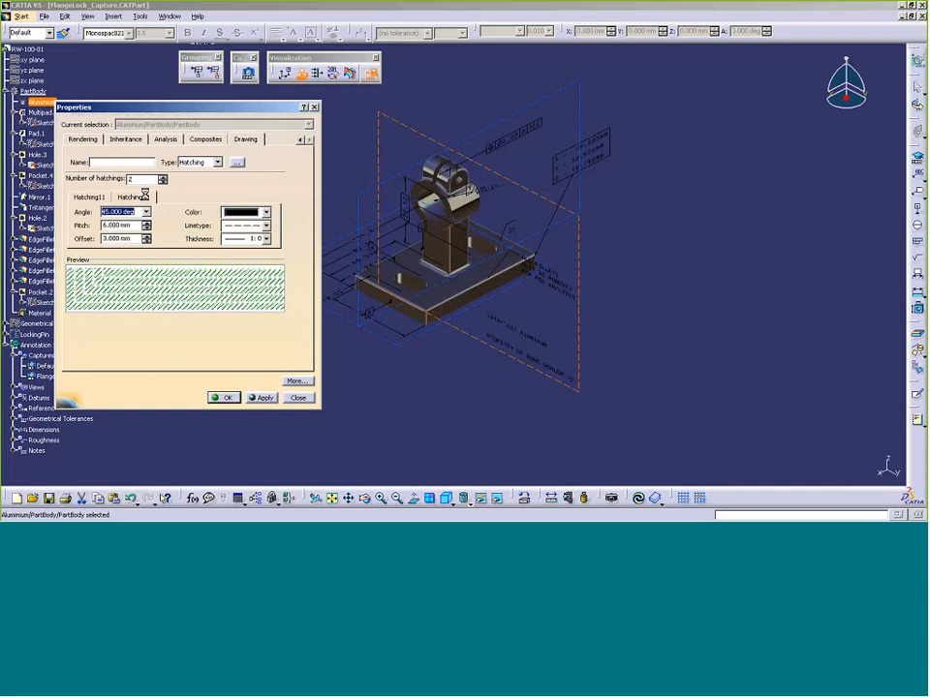
{"action": "left_click_drag", "start_coordinate": [110, 213], "coordinate": [86, 213]}
{"action": "type", "text": "-60"}
Make the second hatching green with a solid linetype and apply
{"action": "left_click", "coordinate": [265, 212]}
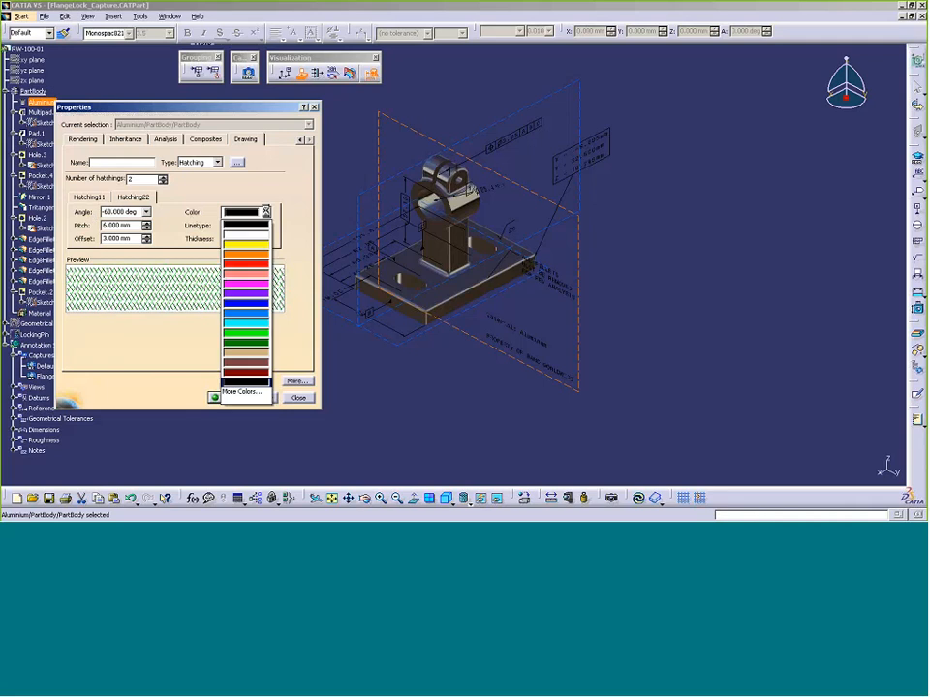
{"action": "left_click", "coordinate": [244, 336]}
{"action": "left_click", "coordinate": [265, 225]}
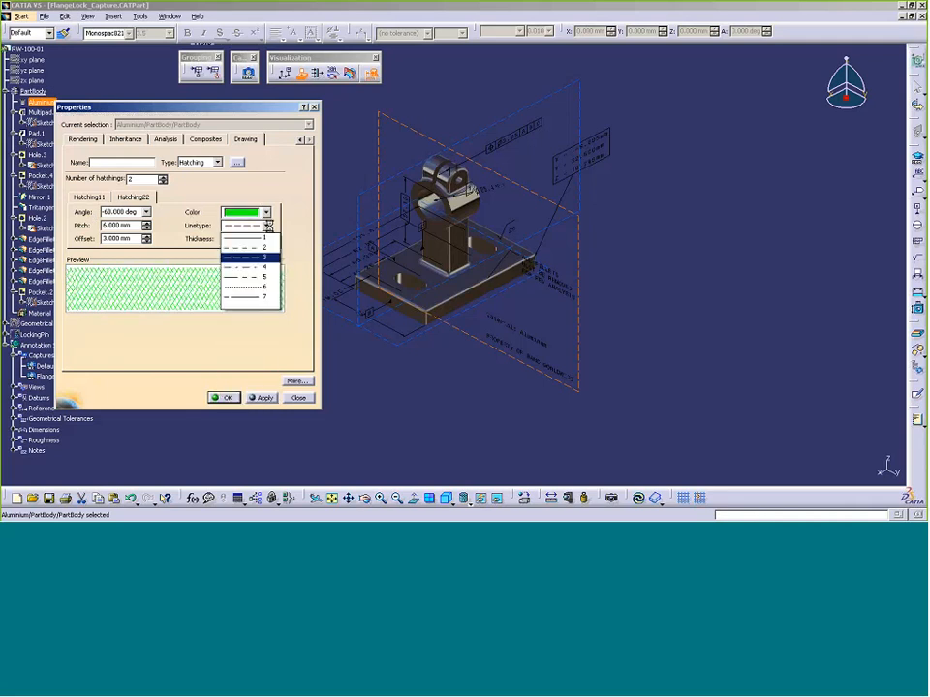
{"action": "left_click", "coordinate": [261, 248]}
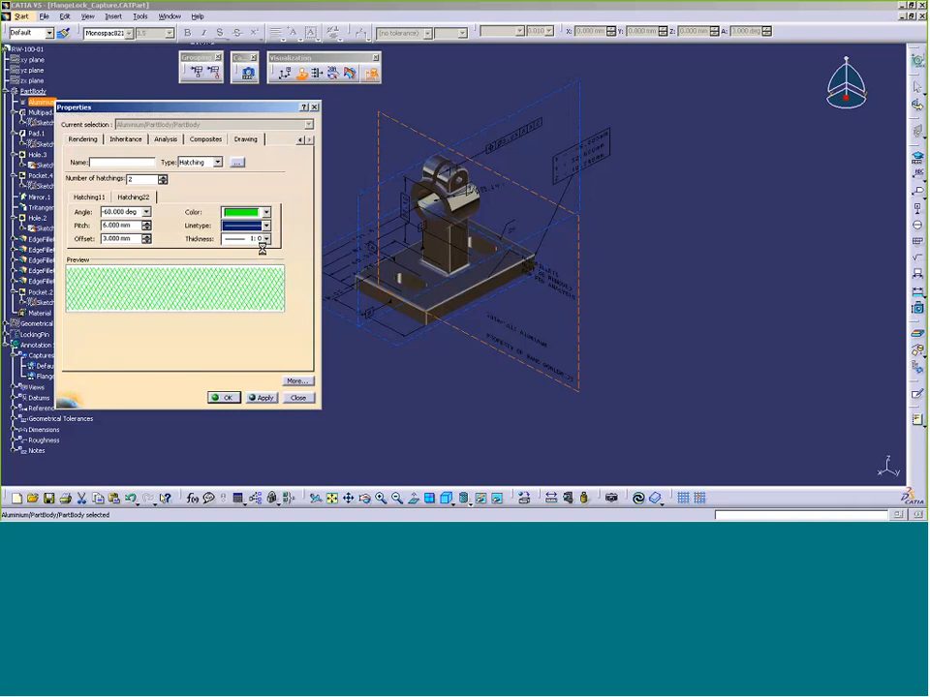
{"action": "left_click", "coordinate": [227, 398]}
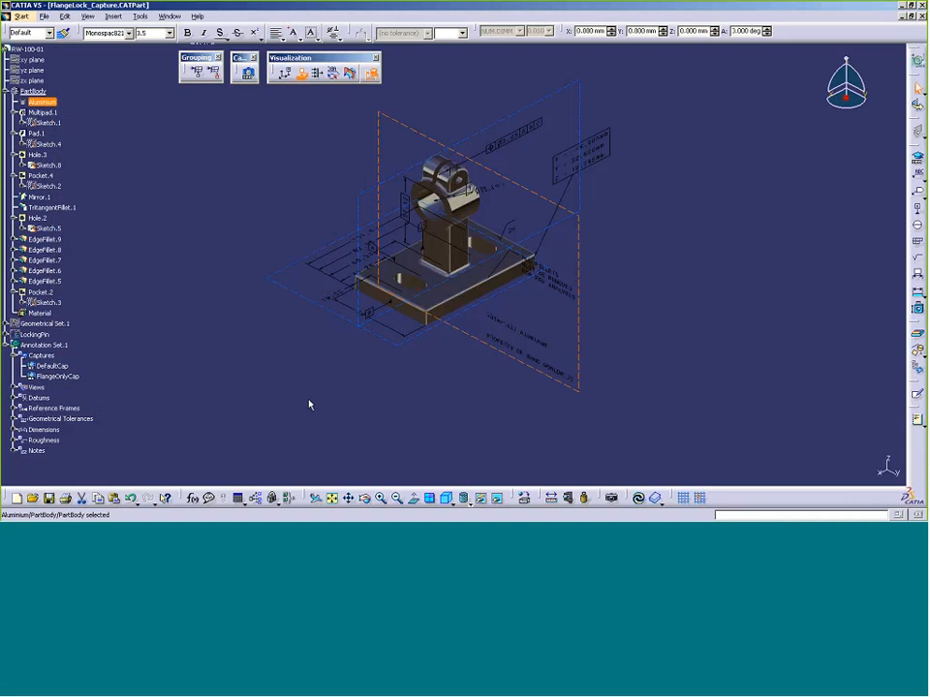
Apply a clipping plane, switch off Annotation Set.1, and zoom in on the section
{"action": "left_click", "coordinate": [351, 74]}
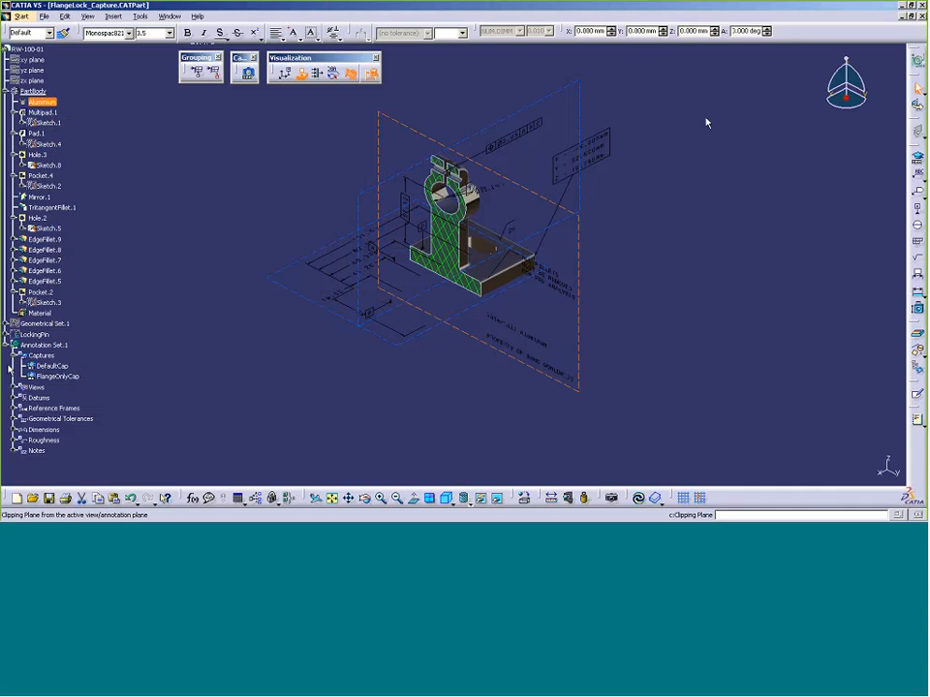
{"action": "left_click", "coordinate": [72, 346]}
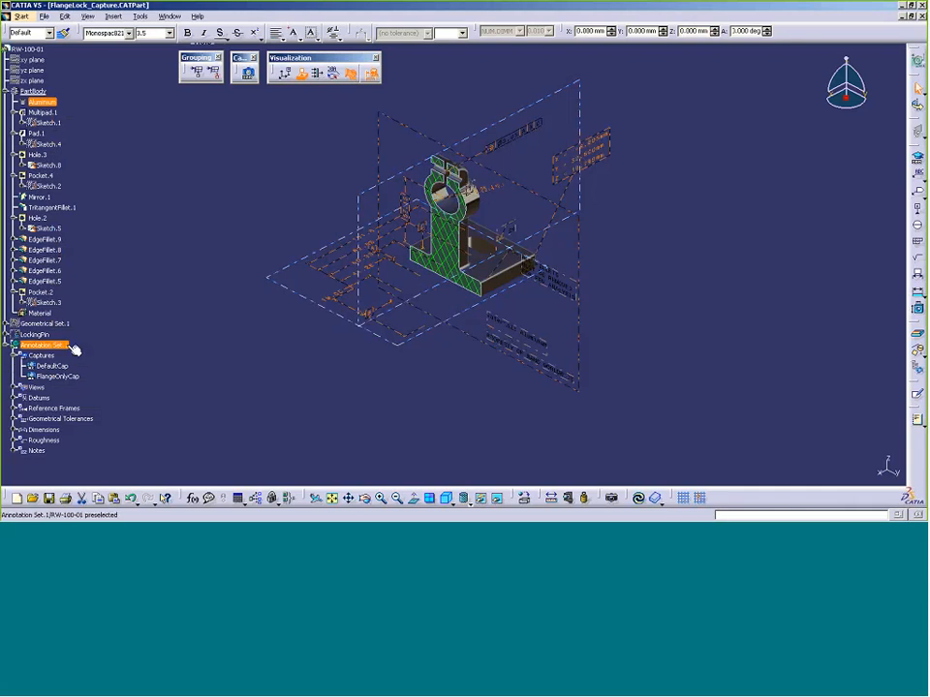
{"action": "right_click", "coordinate": [84, 349]}
{"action": "left_click", "coordinate": [89, 337]}
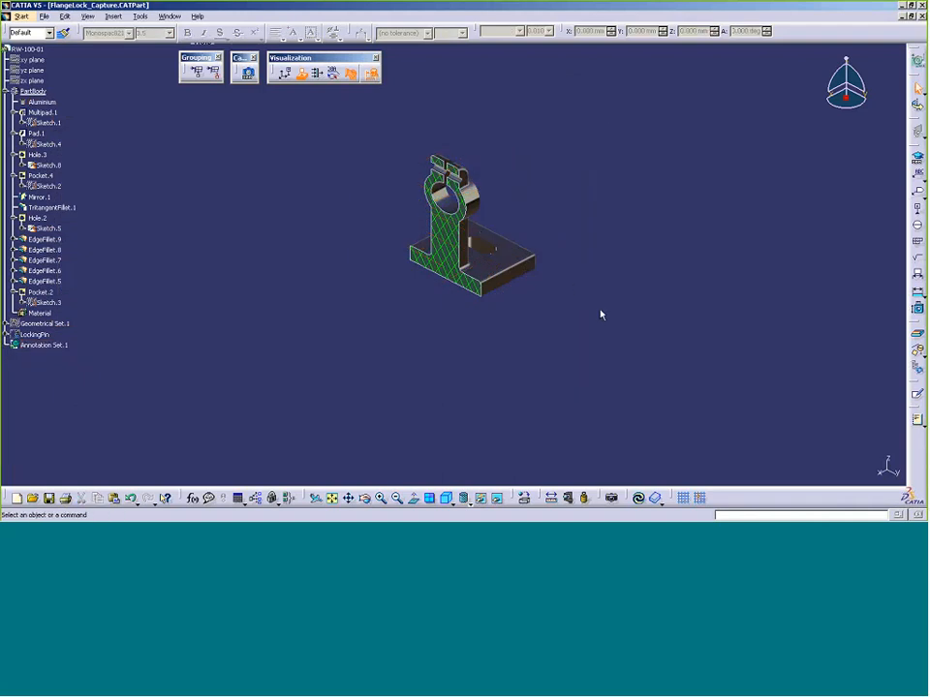
{"action": "middle_click_drag", "start_coordinate": [602, 314], "coordinate": [636, 223]}
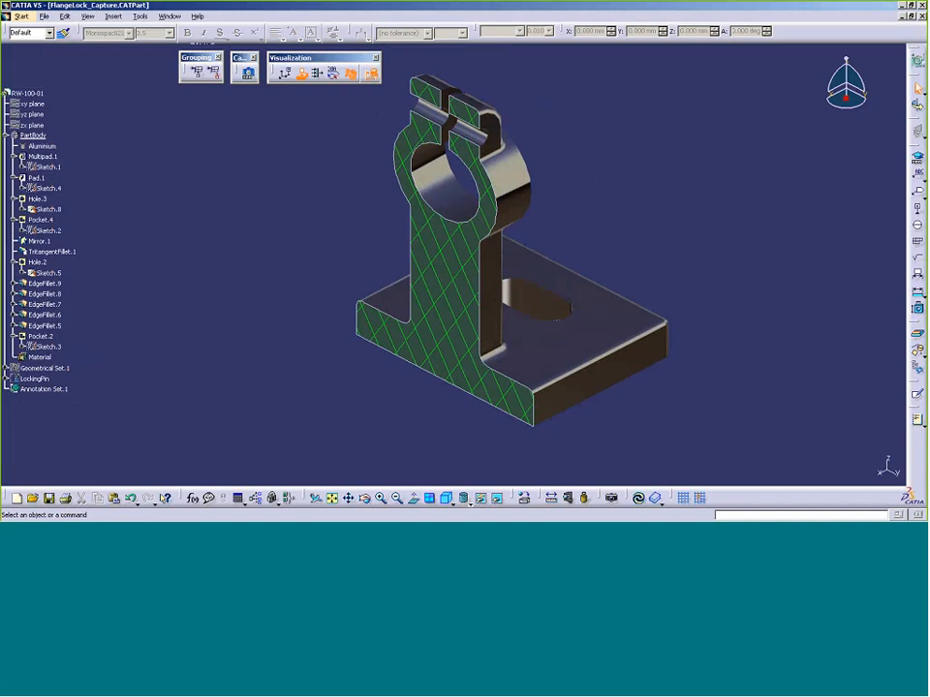
Close FlangeLock_Capture without saving and advance the PowerPoint slides
{"action": "left_click", "coordinate": [44, 17]}
{"action": "left_click", "coordinate": [60, 74]}
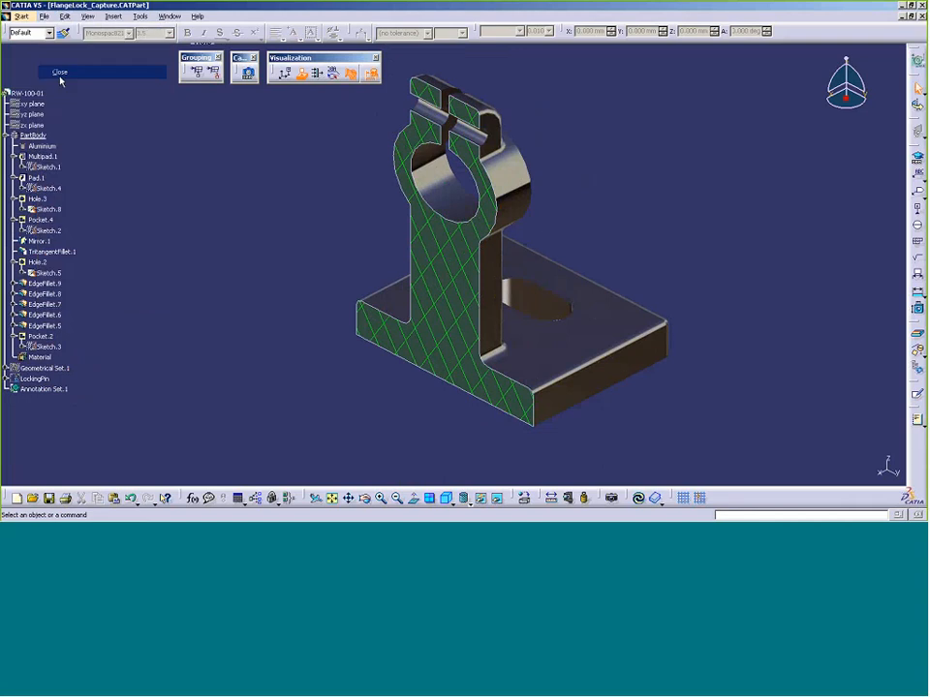
{"action": "left_click", "coordinate": [482, 288]}
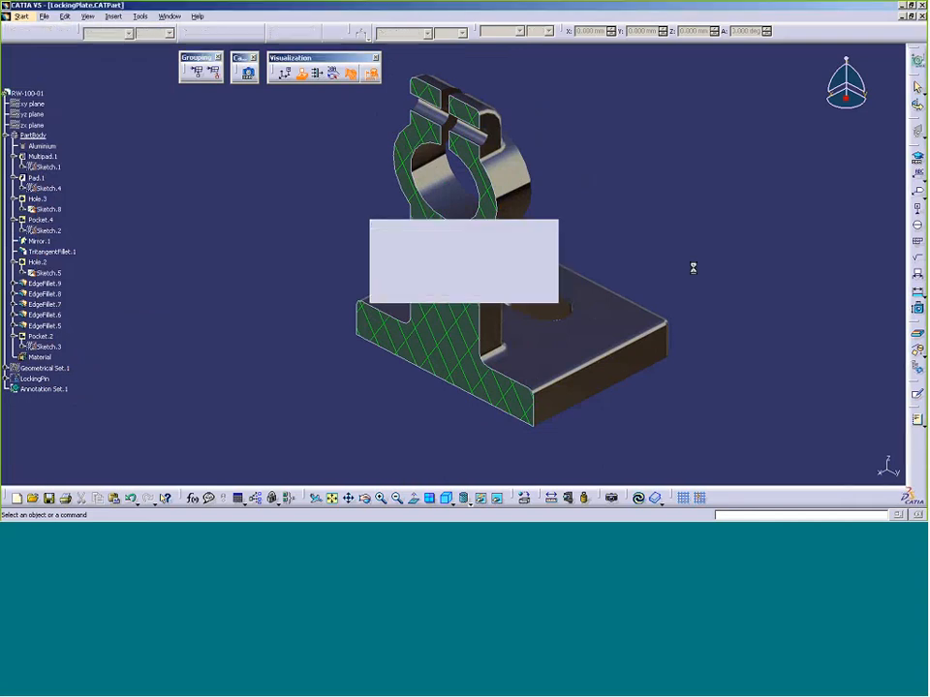
{"action": "key", "text": "alt+Tab"}
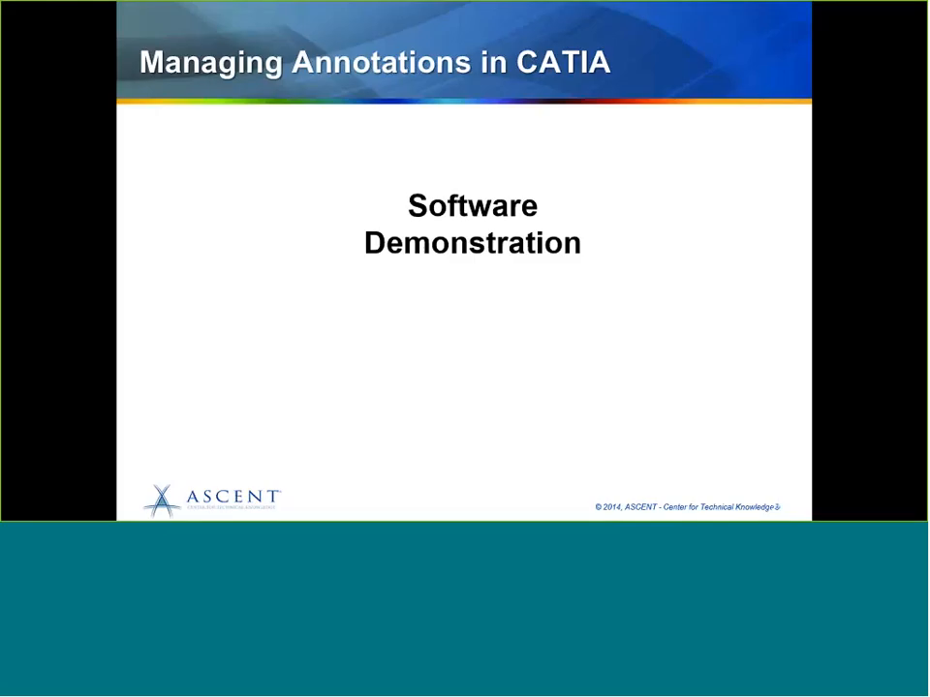
{"action": "left_click", "coordinate": [550, 284]}
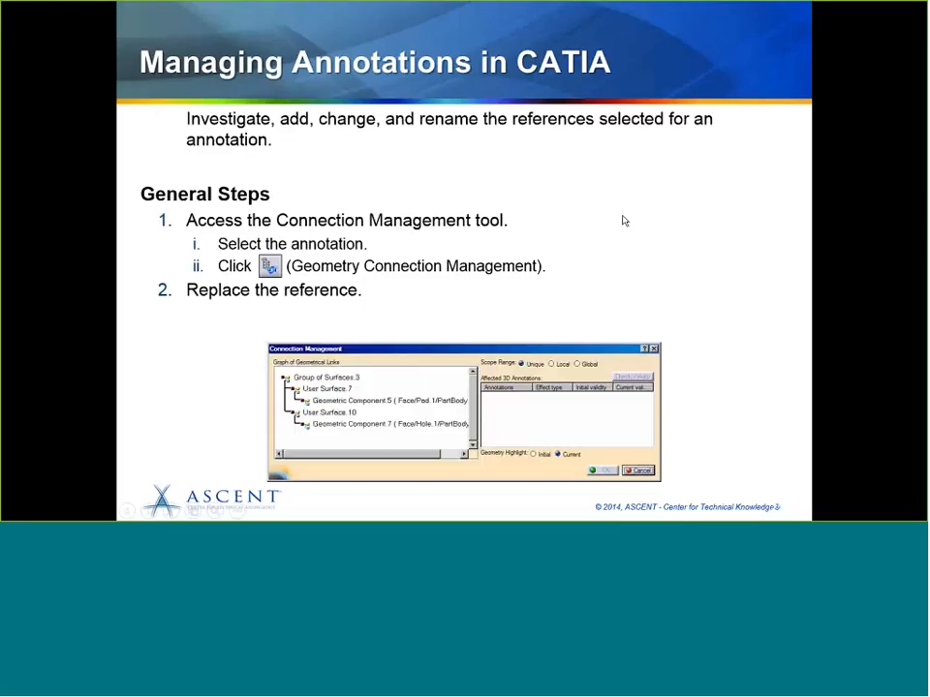
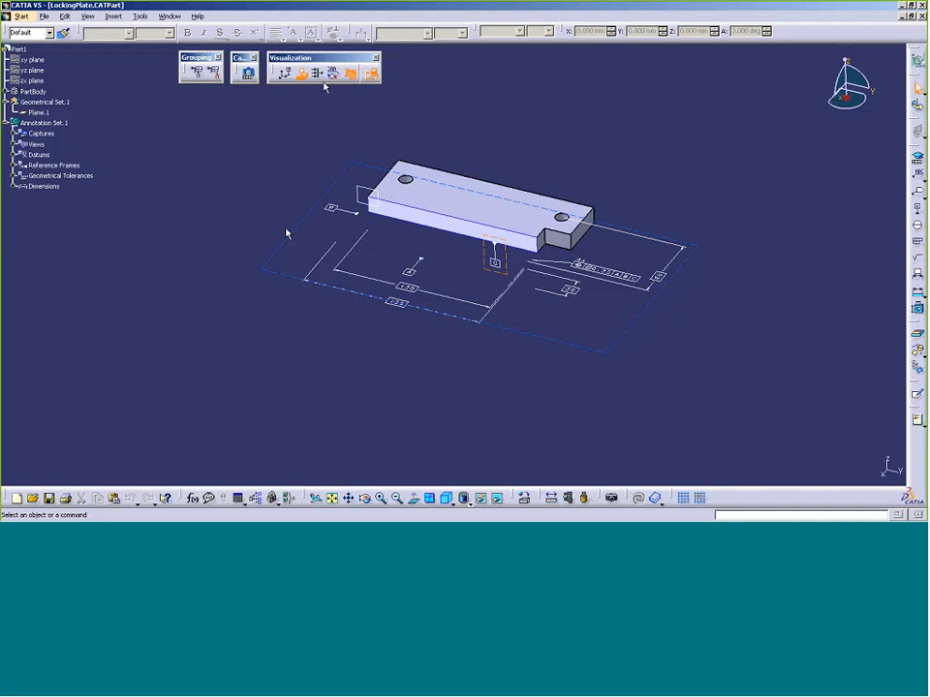
Deactivate the clipping plane so the whole LockingPlate shows uncut
{"action": "left_click", "coordinate": [353, 77]}
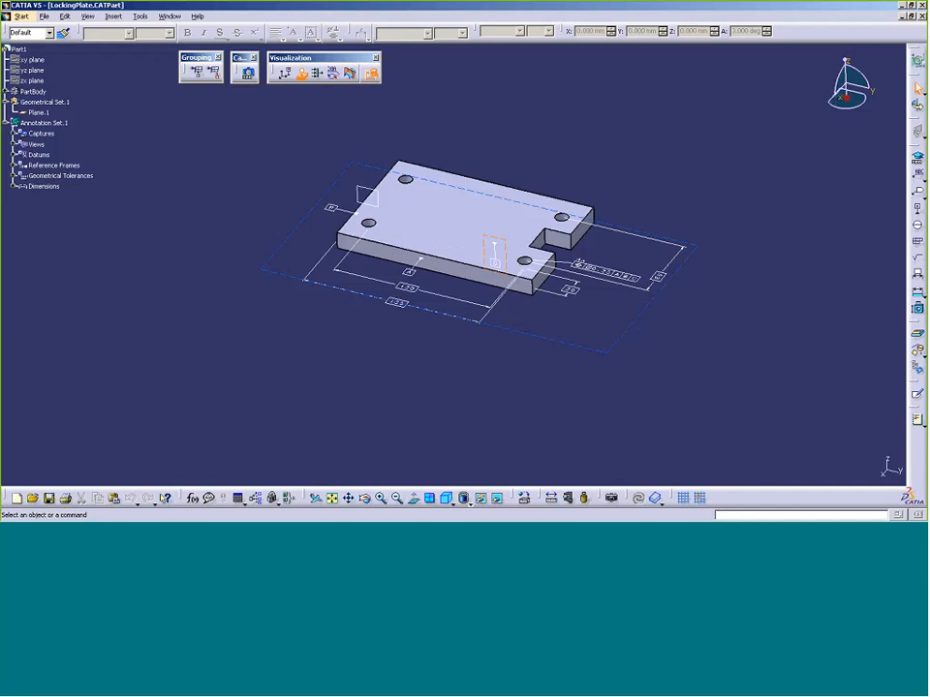
View the plate normal to the saved Top View annotation plane
{"action": "left_click", "coordinate": [418, 501]}
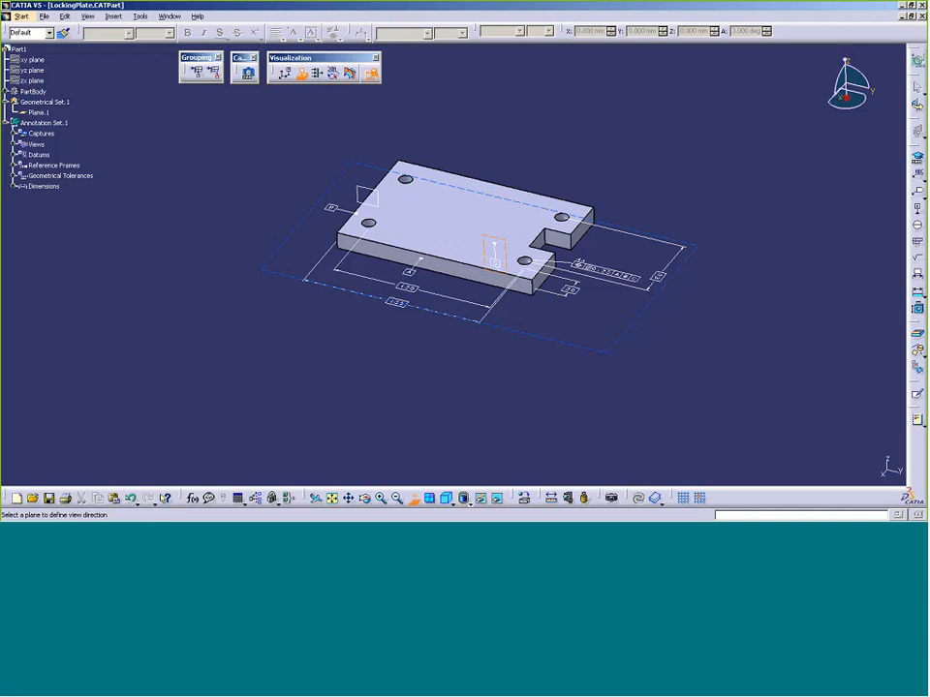
{"action": "left_click", "coordinate": [13, 144]}
{"action": "left_click", "coordinate": [48, 155]}
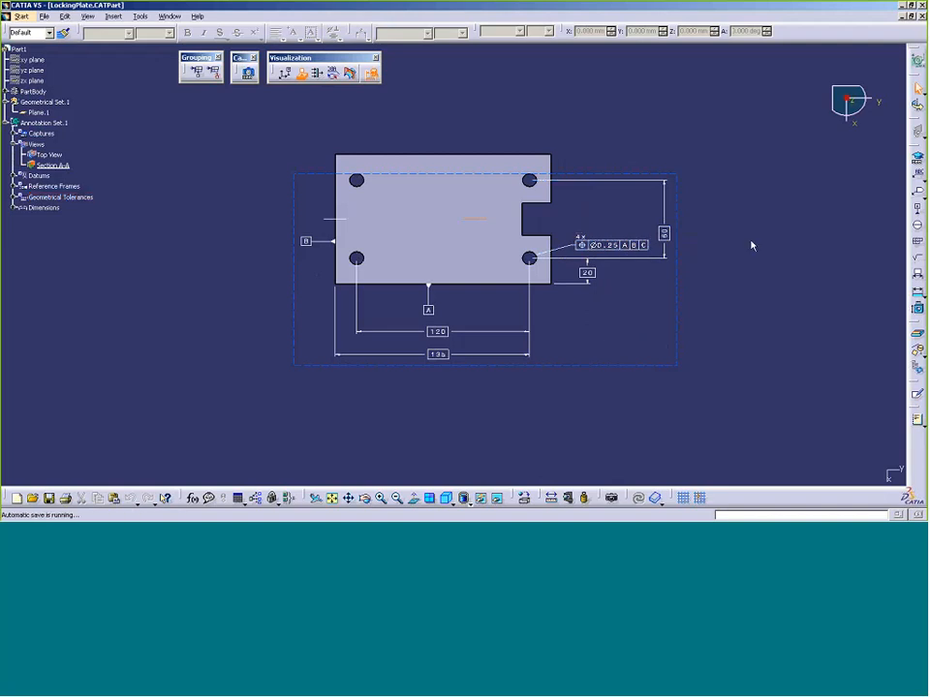
Add an A|B datum reference frame from datums A and B in the Semantic Tolerancing Advisor
{"action": "left_click", "coordinate": [917, 162]}
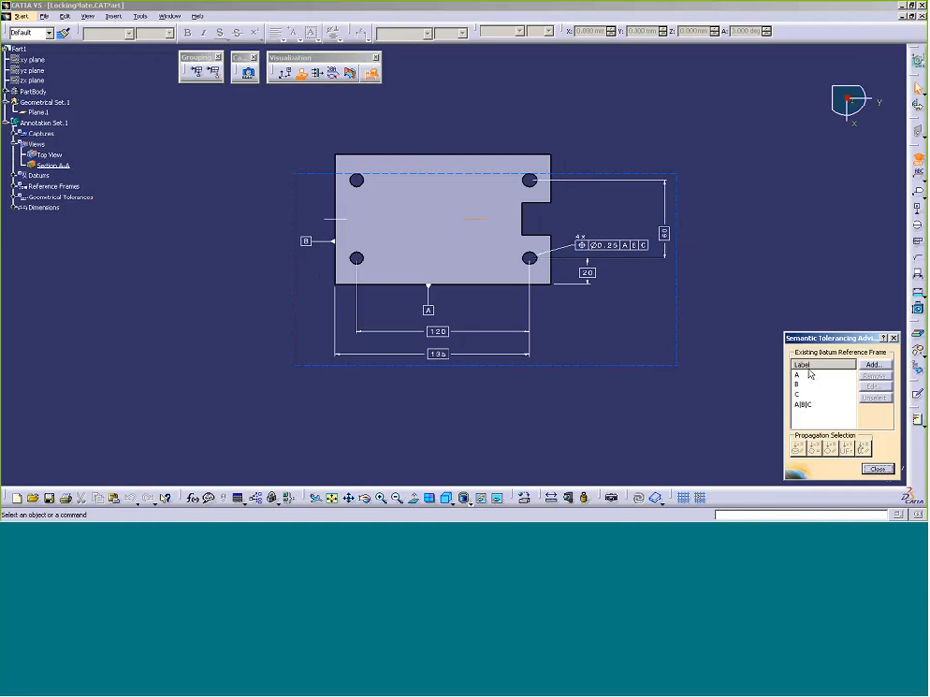
{"action": "left_click", "coordinate": [871, 366]}
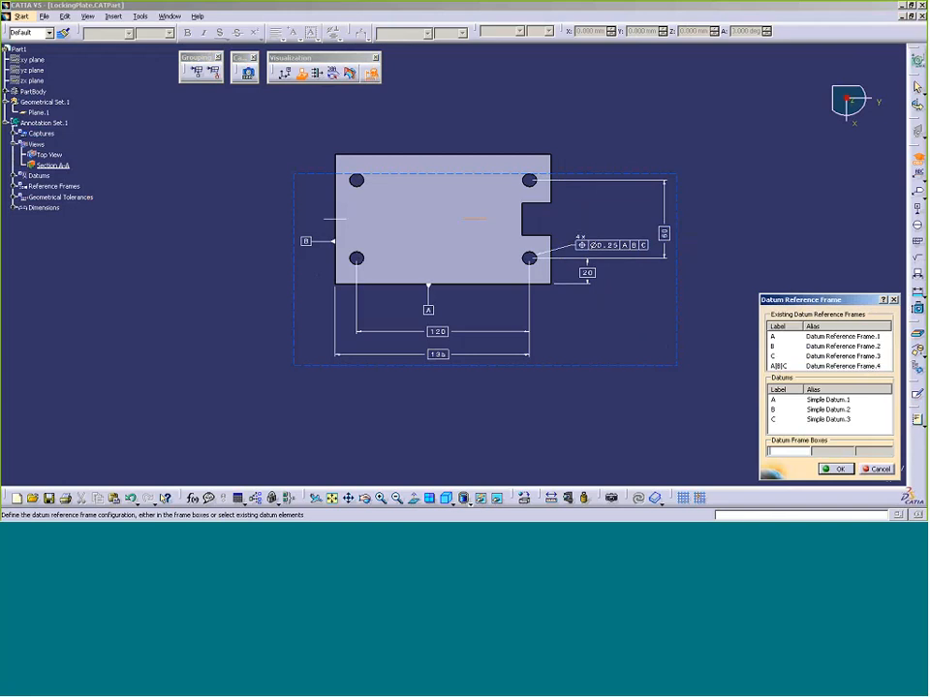
{"action": "left_click", "coordinate": [777, 400]}
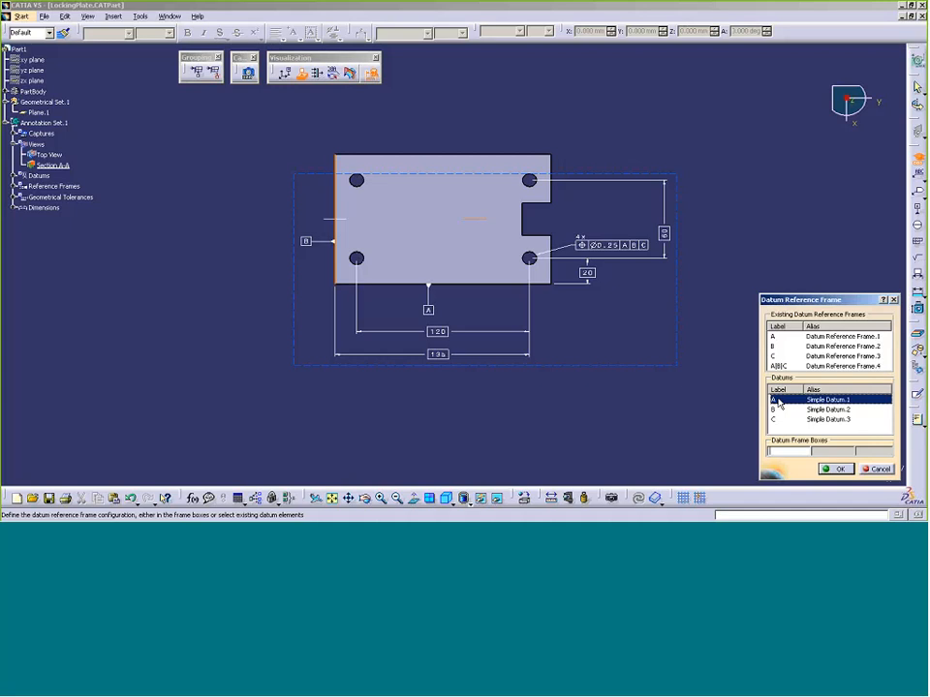
{"action": "left_click", "coordinate": [780, 409]}
{"action": "left_click", "coordinate": [835, 468]}
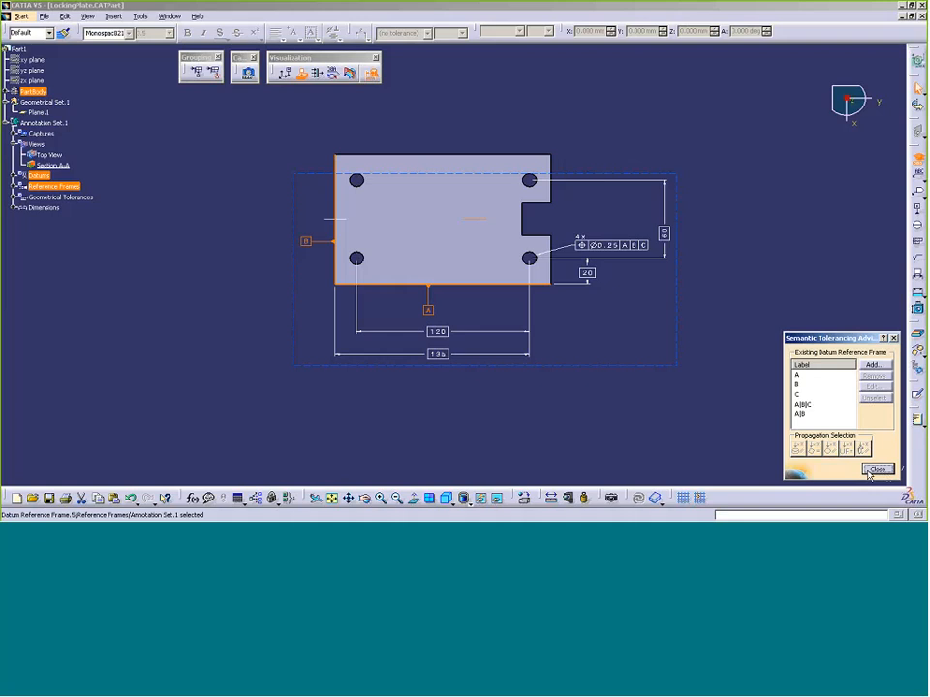
{"action": "left_click", "coordinate": [877, 469]}
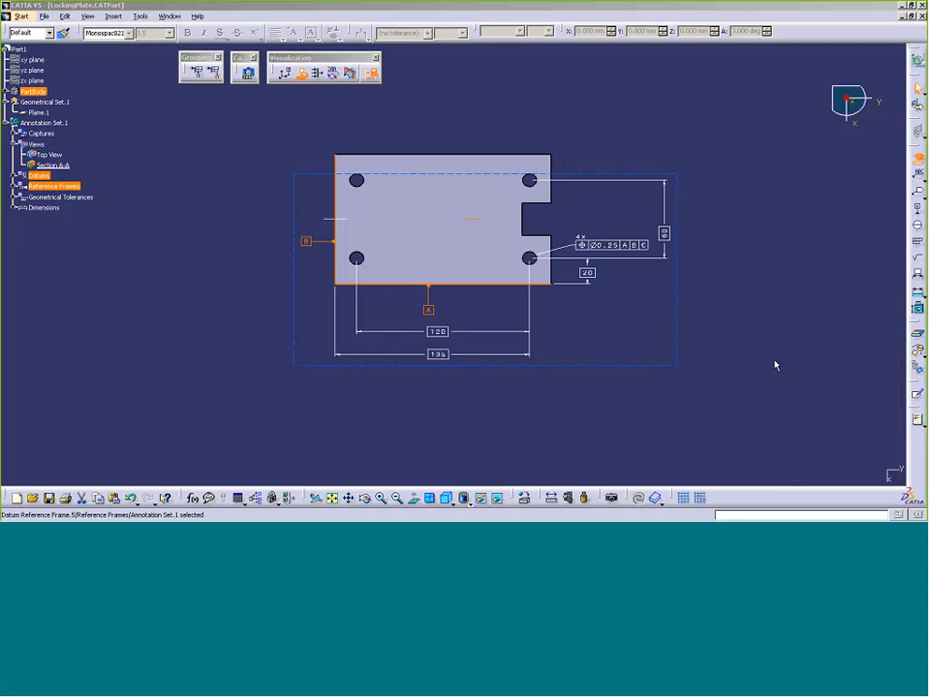
{"action": "left_click", "coordinate": [11, 186]}
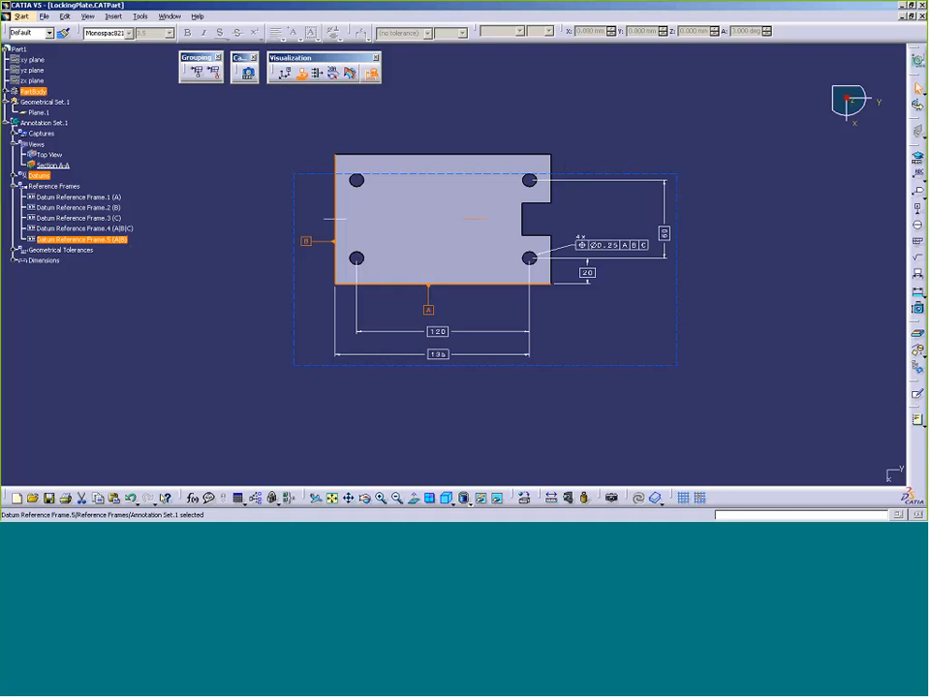
Replace Position.1's datum reference frame with Datum Reference Frame.5 (A|B)
{"action": "left_click", "coordinate": [18, 251]}
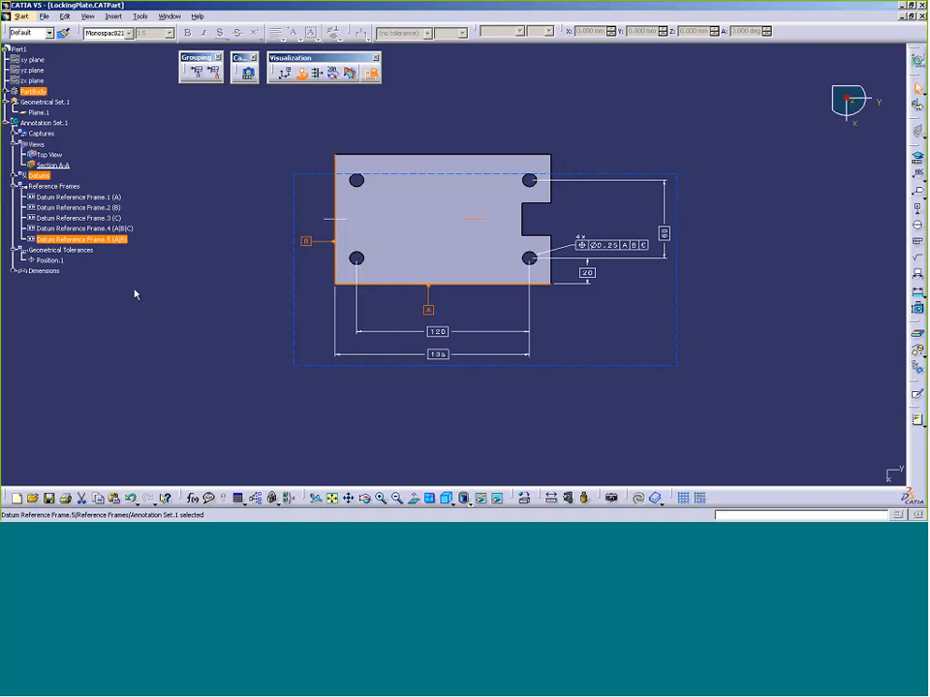
{"action": "right_click", "coordinate": [68, 266]}
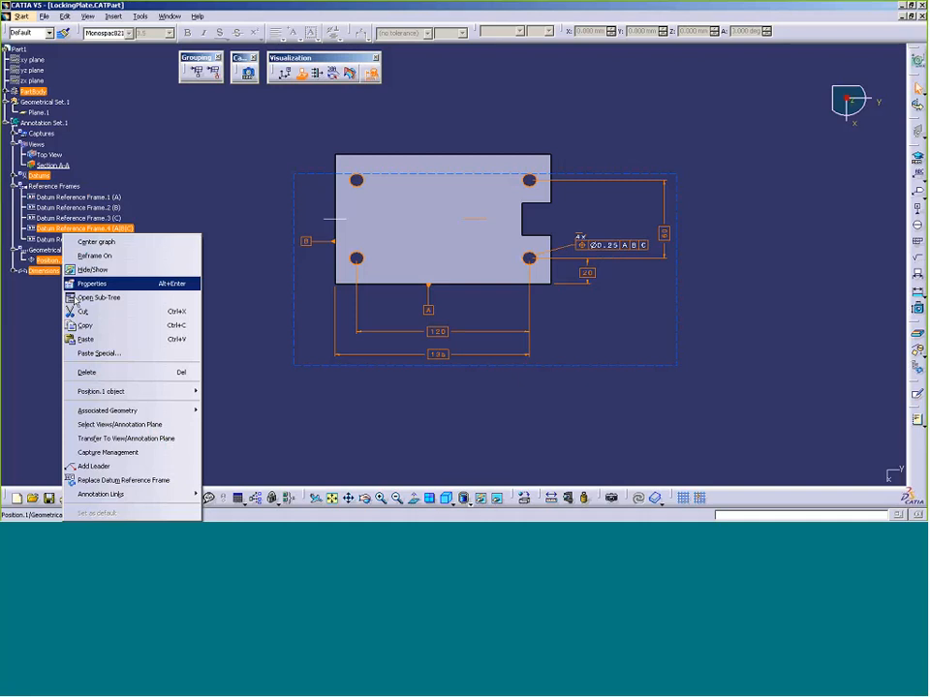
{"action": "left_click", "coordinate": [158, 485]}
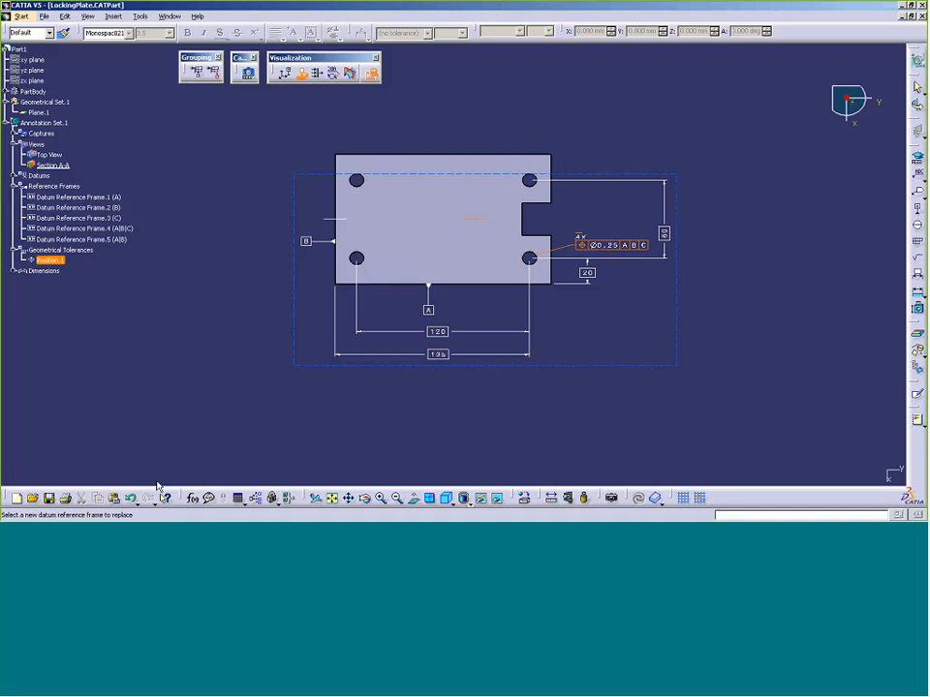
{"action": "left_click", "coordinate": [124, 240]}
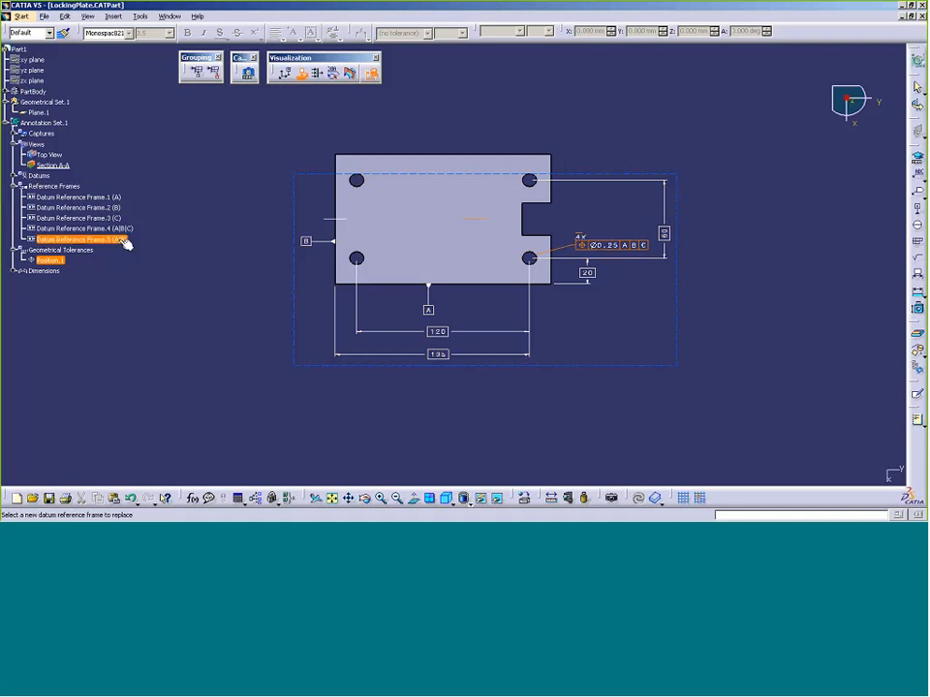
{"action": "left_click", "coordinate": [124, 243]}
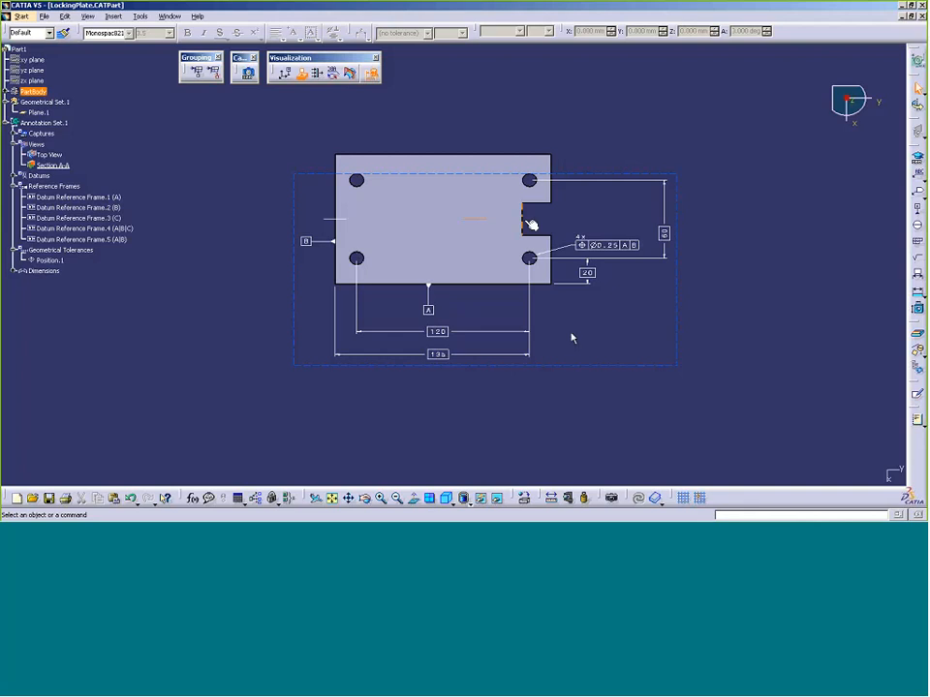
Rotate the plate to an angled view and select the slot's two Face/Pocket.1 side faces
{"action": "middle_click_drag", "start_coordinate": [572, 337], "coordinate": [477, 249]}
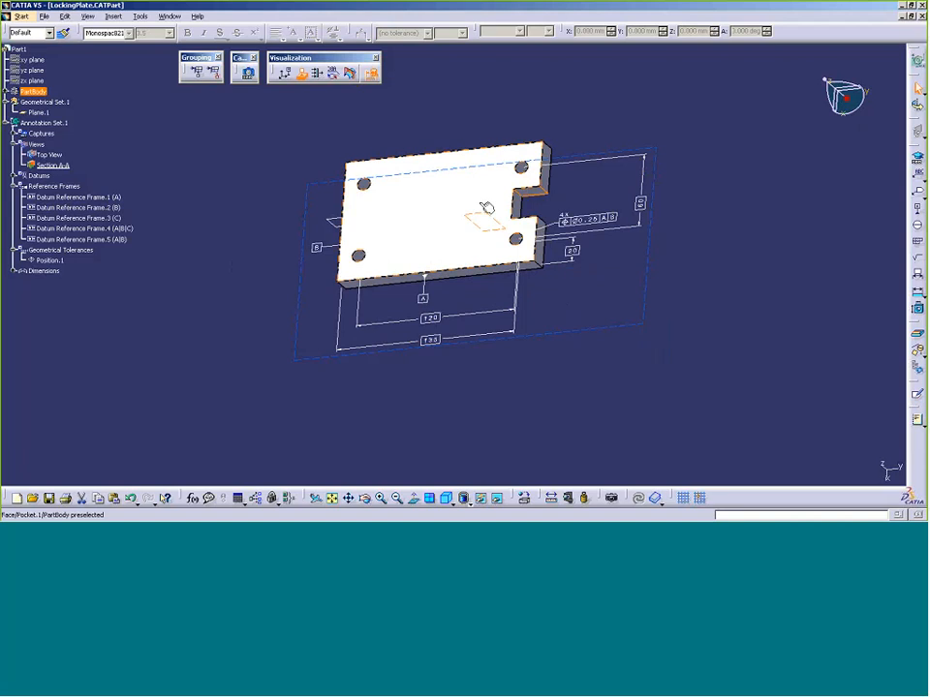
{"action": "key", "text": "Up"}
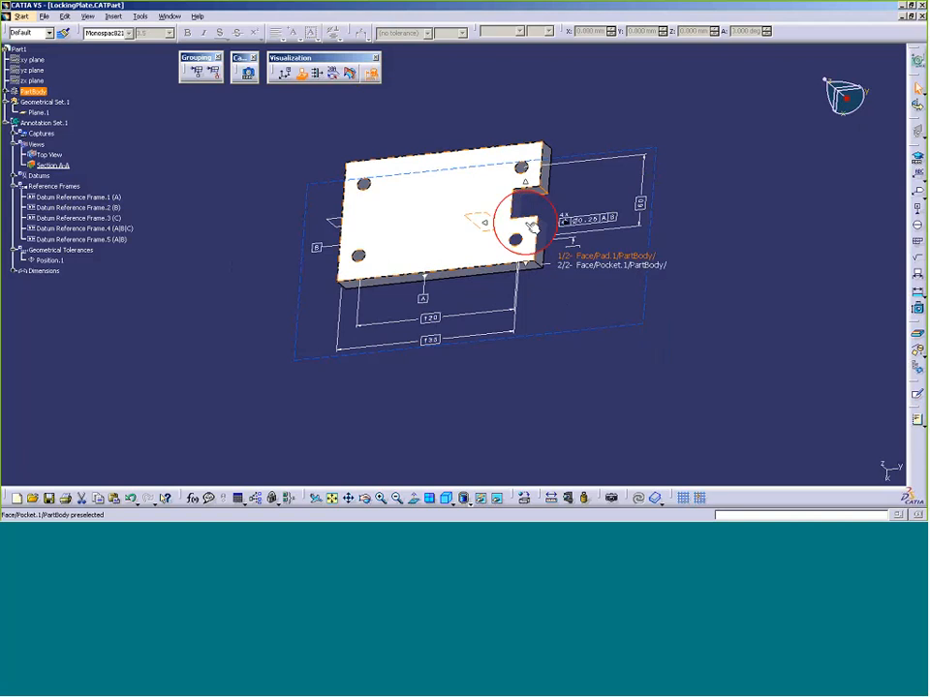
{"action": "key", "text": "Down"}
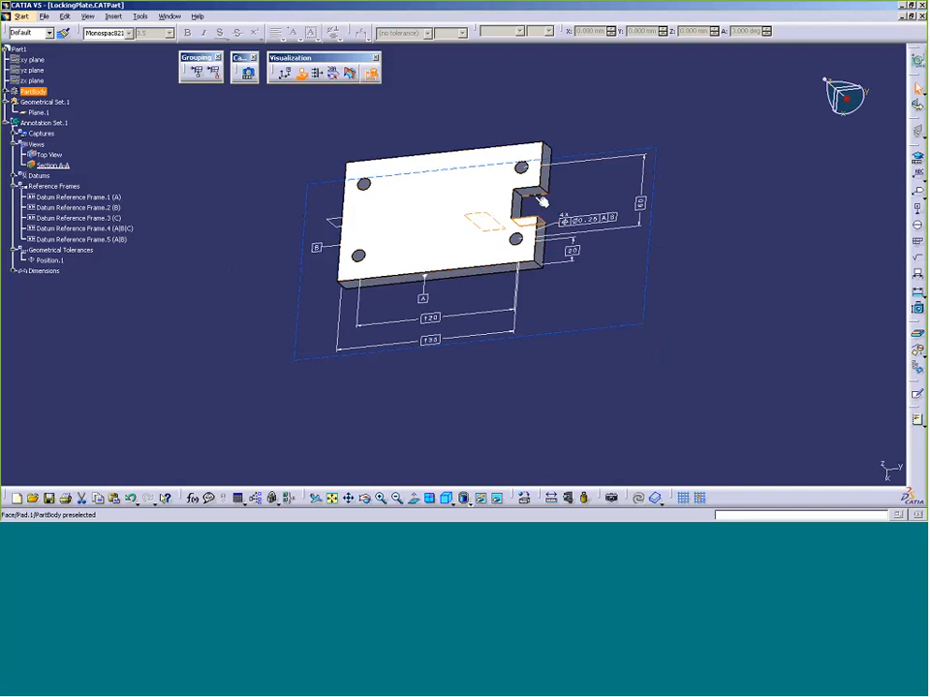
{"action": "left_click", "coordinate": [540, 199]}
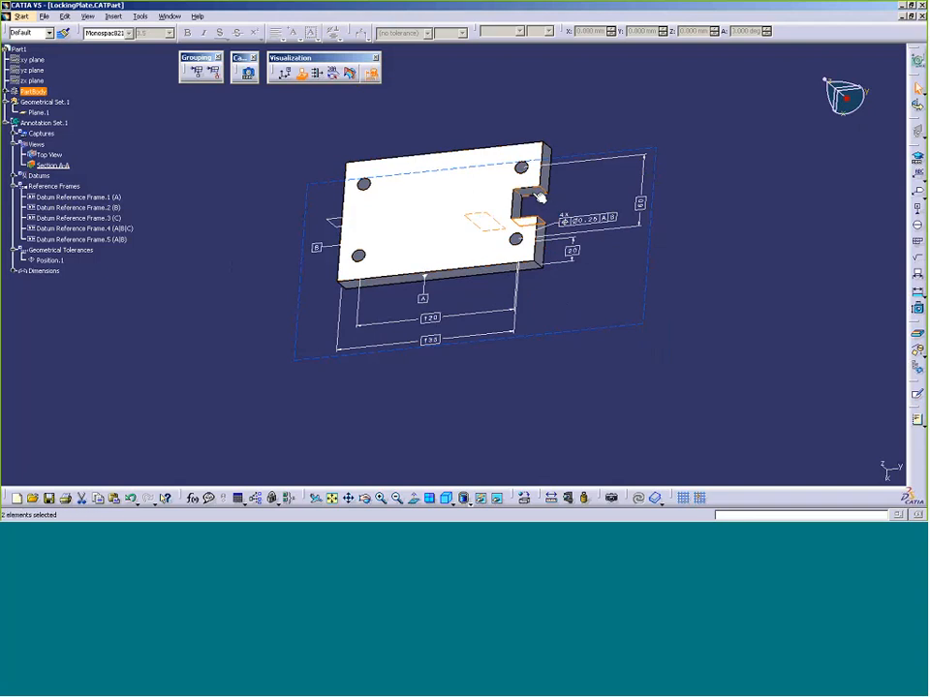
Construct a plane between the two slot side faces as the slot centre plane
{"action": "left_click", "coordinate": [918, 356]}
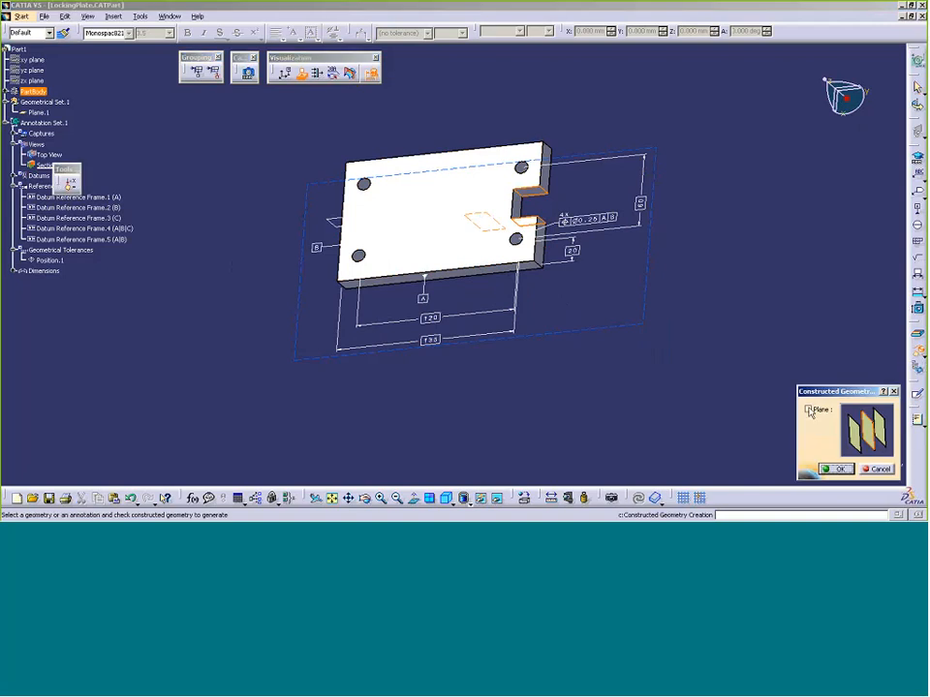
{"action": "mouse_move", "coordinate": [661, 56]}
{"action": "left_mouse_down"}
{"action": "mouse_move", "coordinate": [679, 68]}
{"action": "mouse_move", "coordinate": [651, 59]}
{"action": "left_mouse_up"}
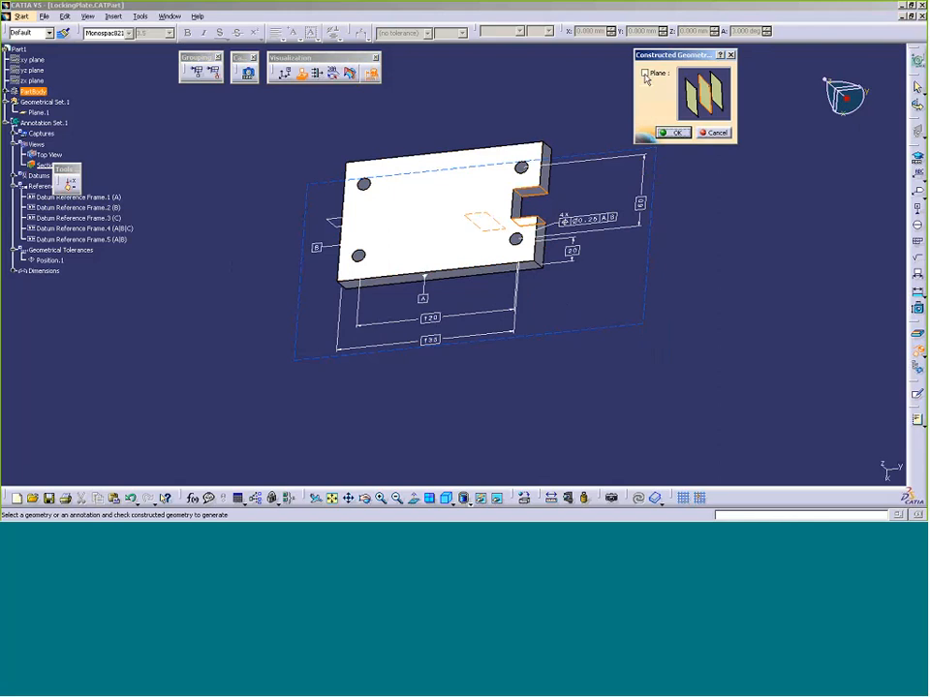
{"action": "left_click", "coordinate": [57, 166]}
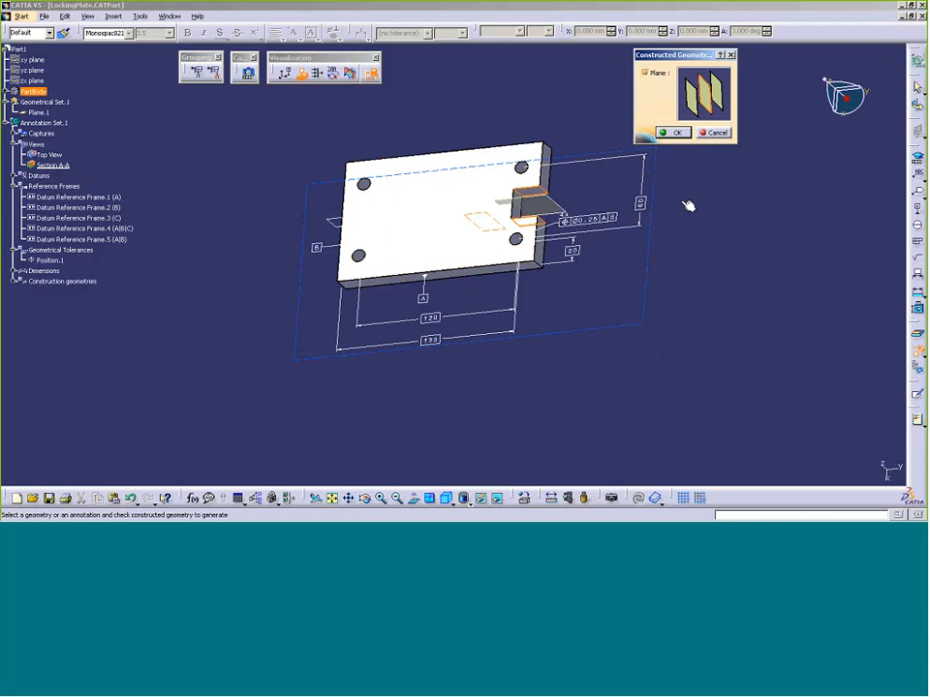
{"action": "left_click", "coordinate": [675, 133]}
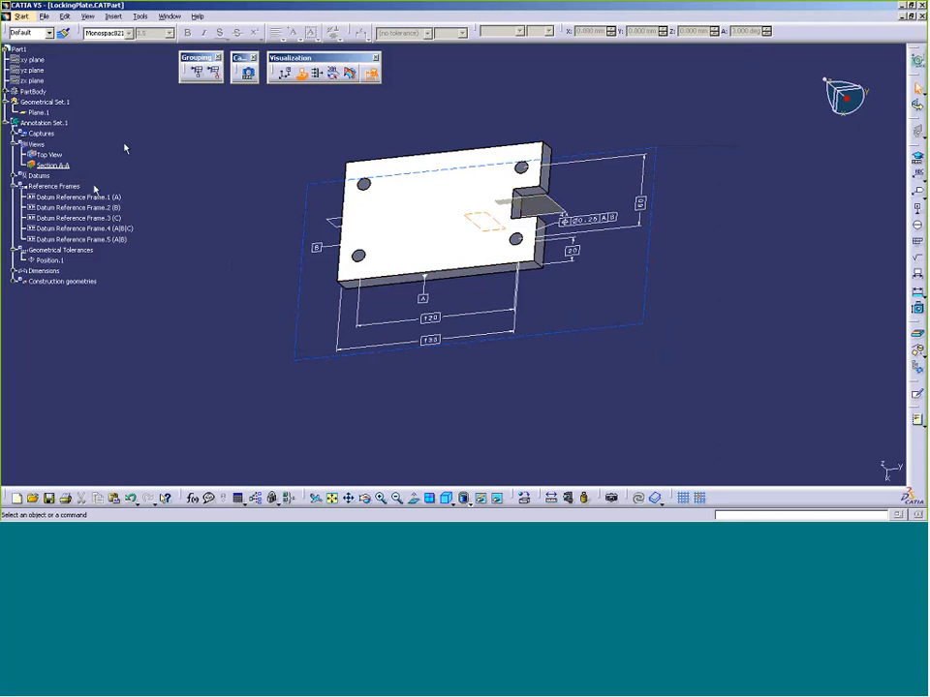
Reconnect datum A's geometric component to Center Plane.1 and confirm all five annotations validate
{"action": "left_click", "coordinate": [13, 176]}
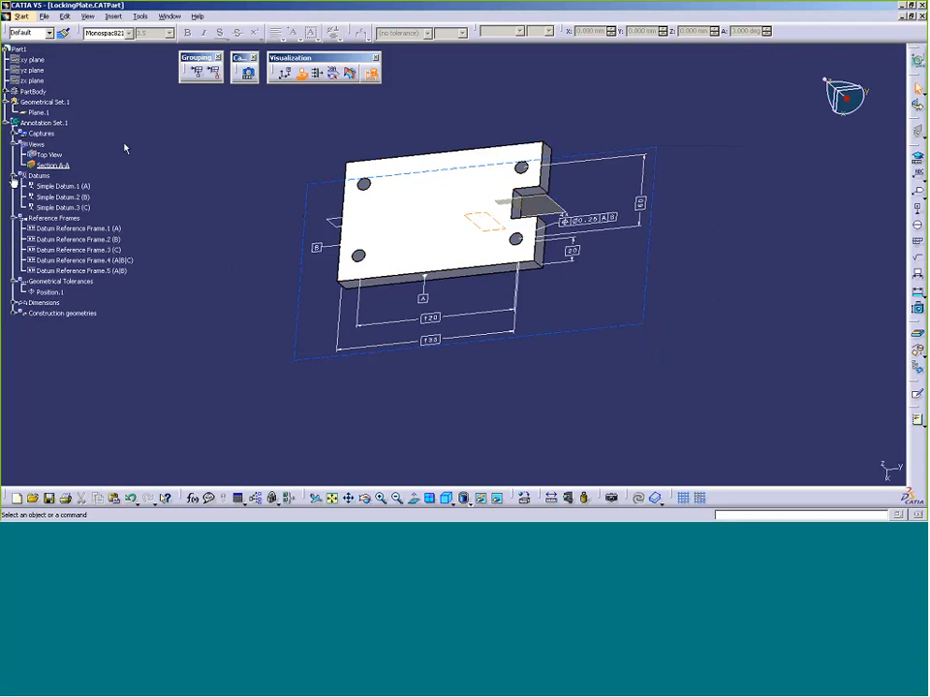
{"action": "left_click", "coordinate": [85, 191]}
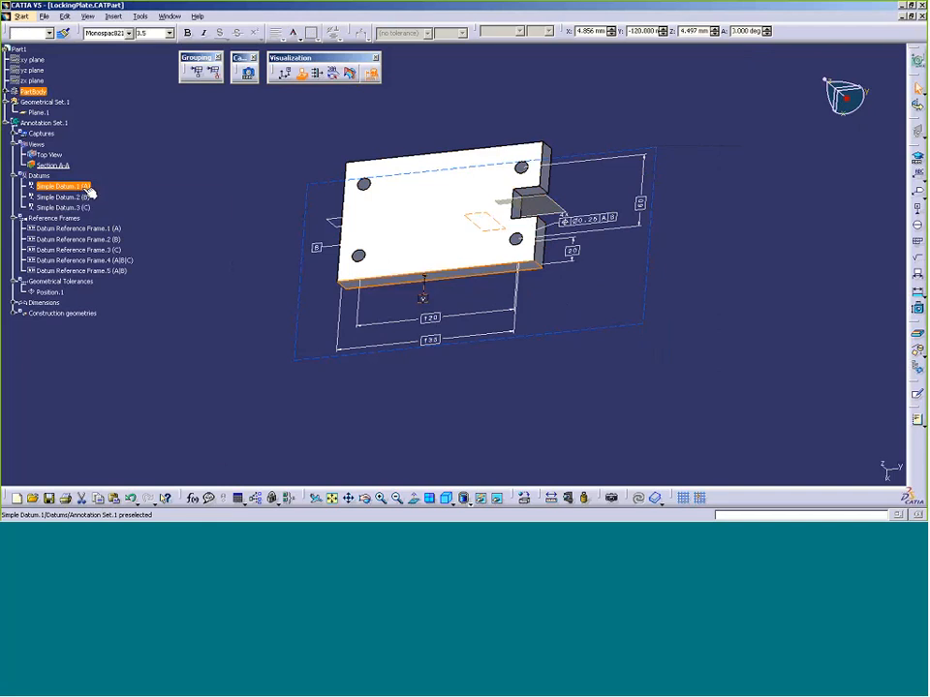
{"action": "right_click", "coordinate": [87, 192]}
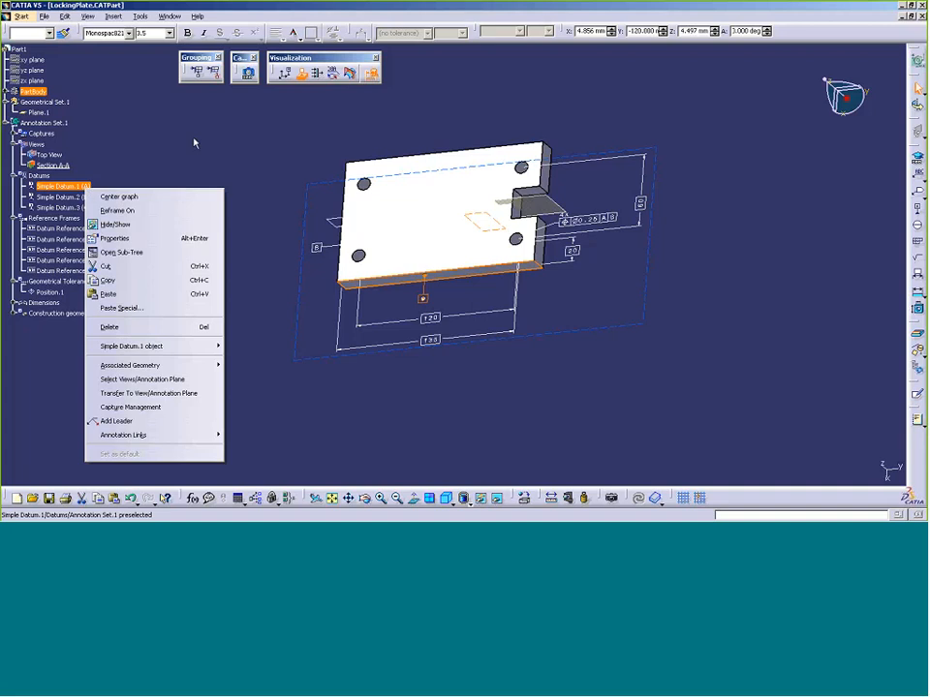
{"action": "key", "text": "Escape"}
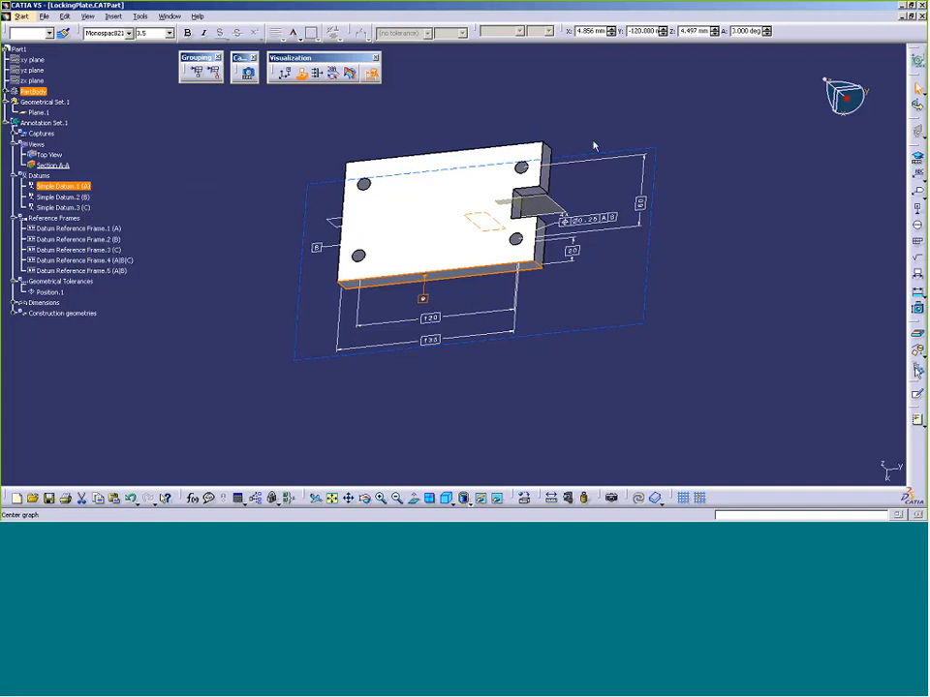
{"action": "left_click", "coordinate": [921, 372]}
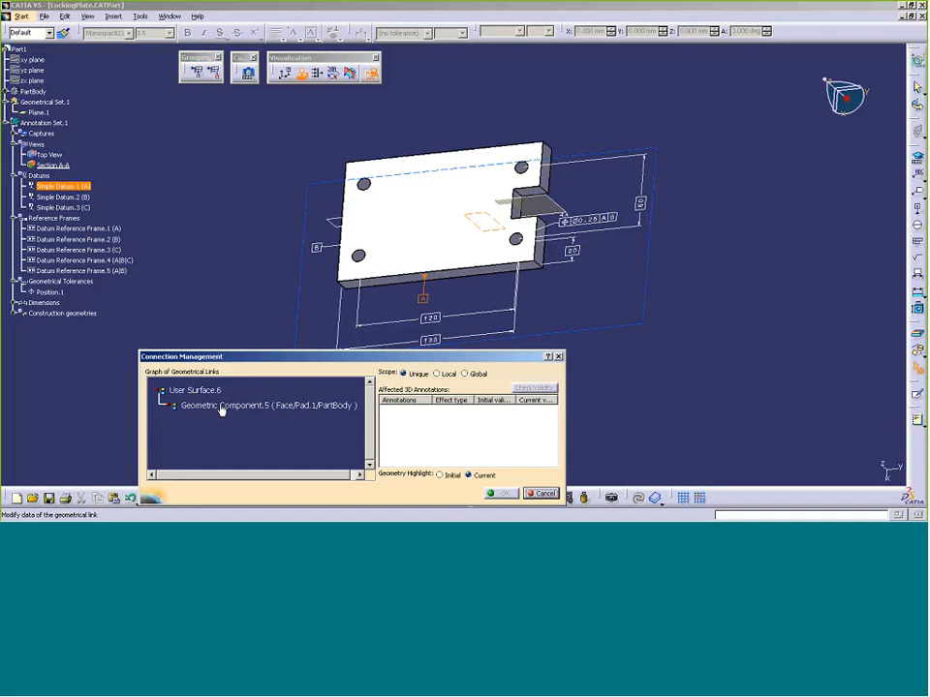
{"action": "left_click", "coordinate": [312, 407]}
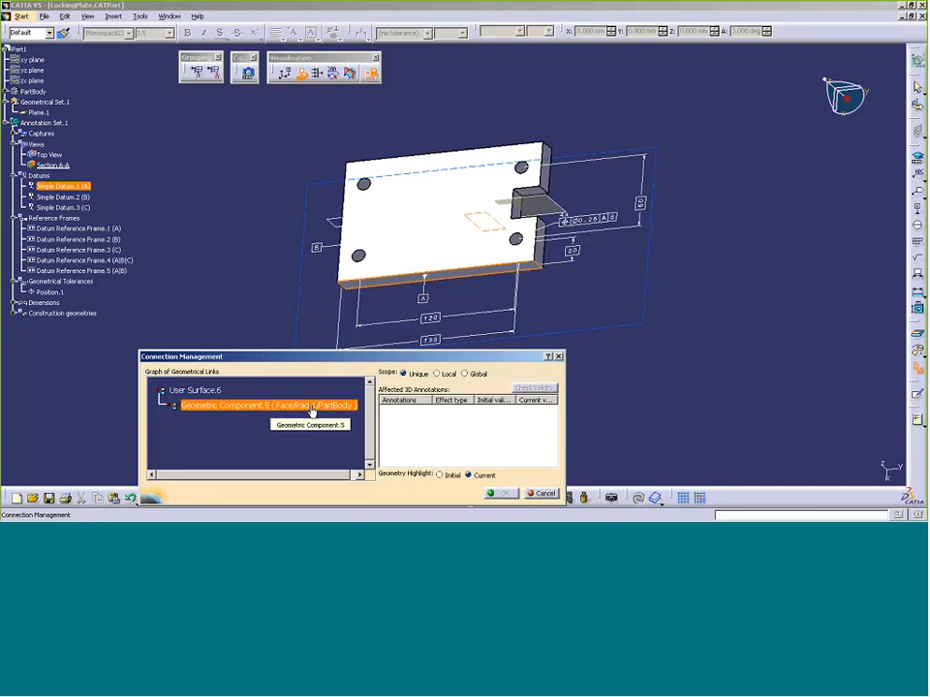
{"action": "right_click", "coordinate": [311, 412]}
{"action": "left_click", "coordinate": [331, 416]}
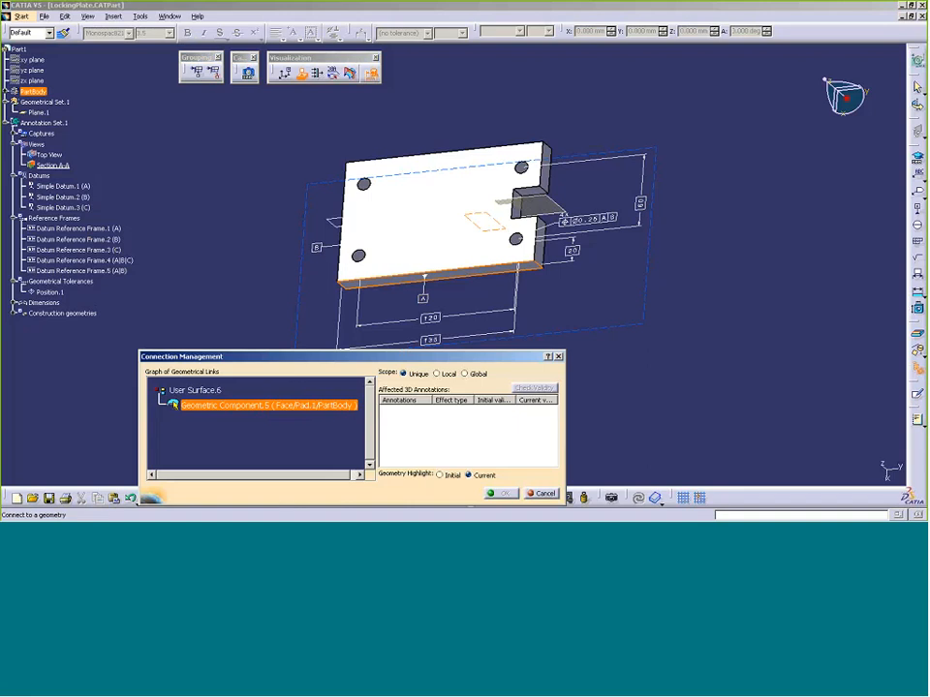
{"action": "left_click", "coordinate": [548, 204]}
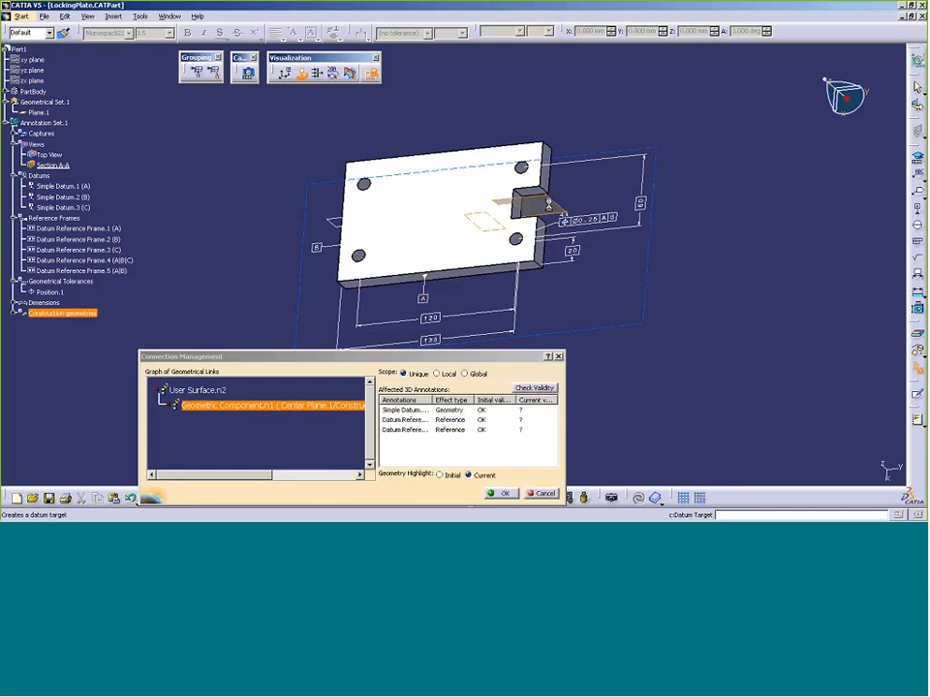
{"action": "left_click_drag", "start_coordinate": [388, 356], "coordinate": [320, 291]}
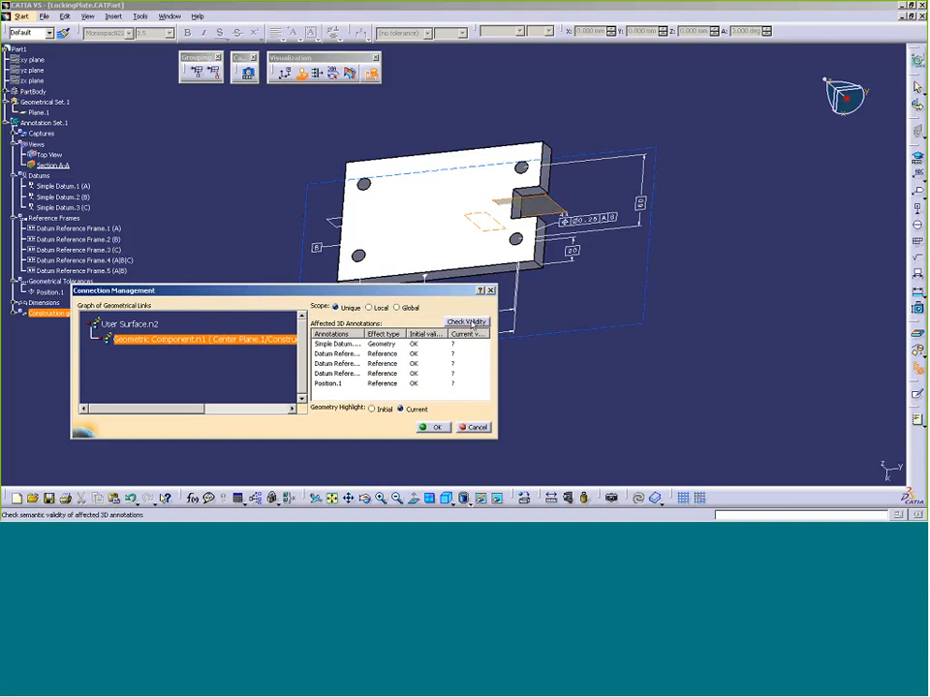
{"action": "left_click", "coordinate": [465, 321]}
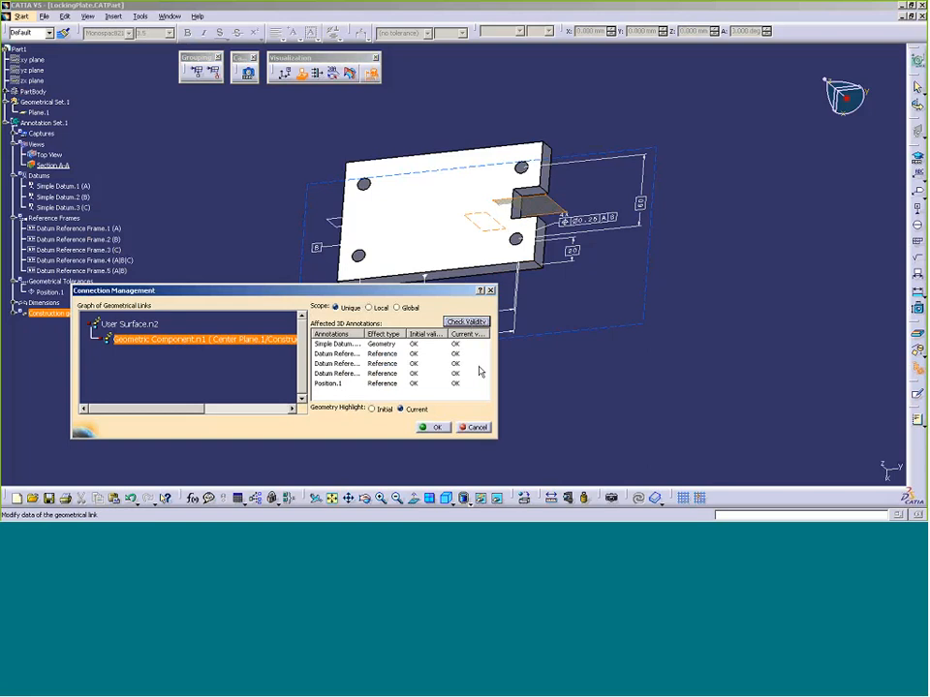
{"action": "left_click", "coordinate": [478, 428]}
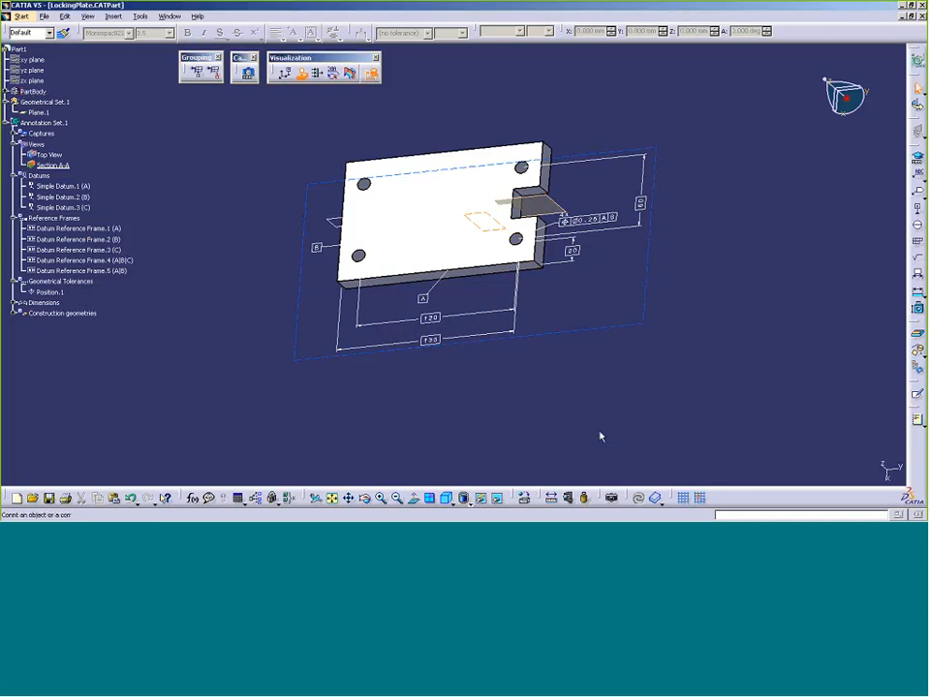
Return the part to its Top View orientation
{"action": "left_click", "coordinate": [415, 500]}
{"action": "left_click", "coordinate": [46, 155]}
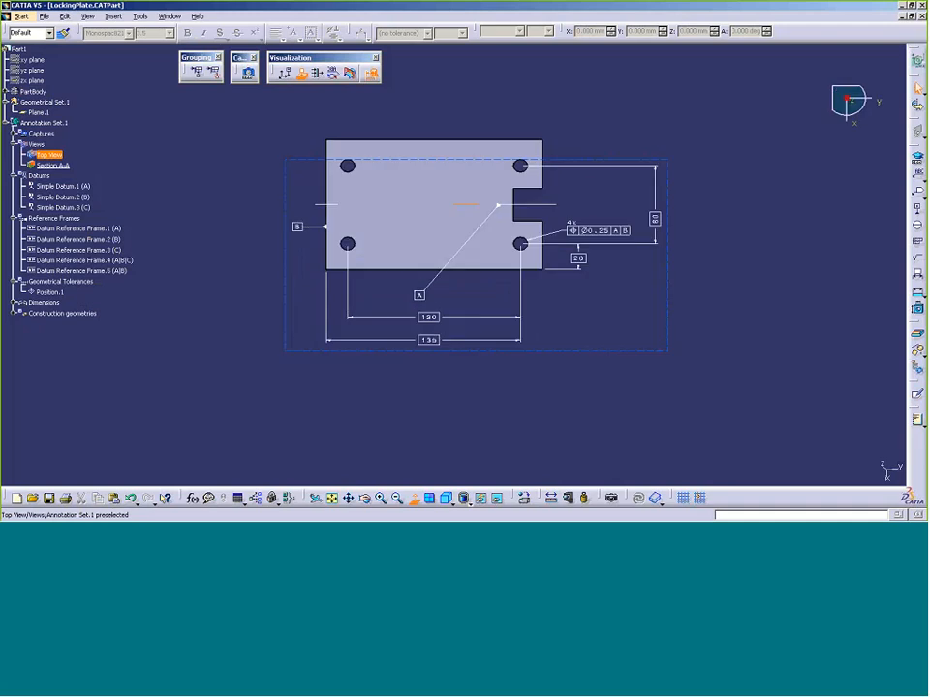
{"action": "left_click", "coordinate": [540, 211]}
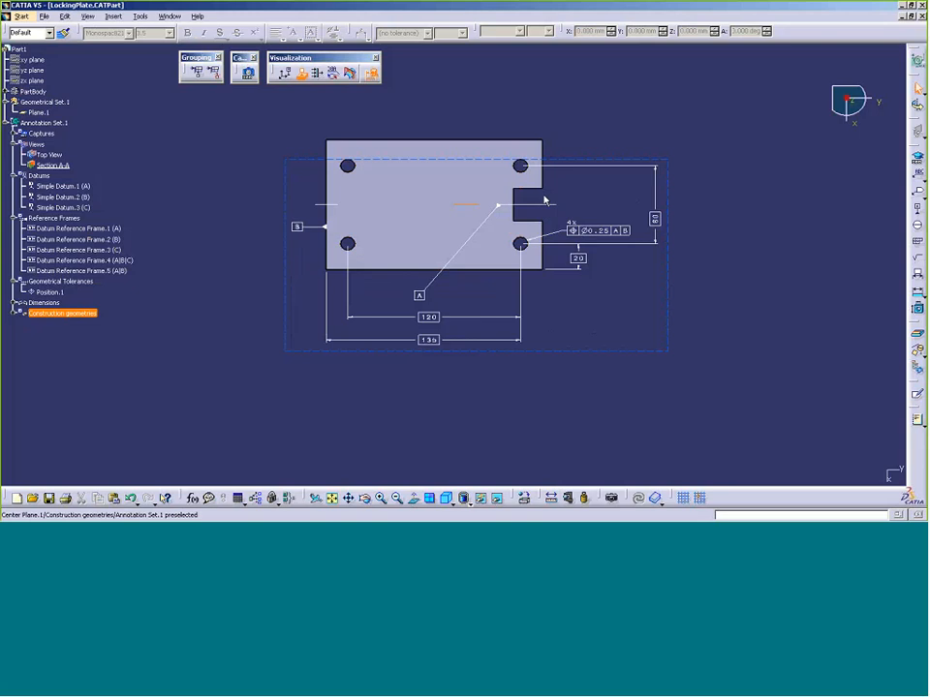
{"action": "left_click", "coordinate": [544, 200]}
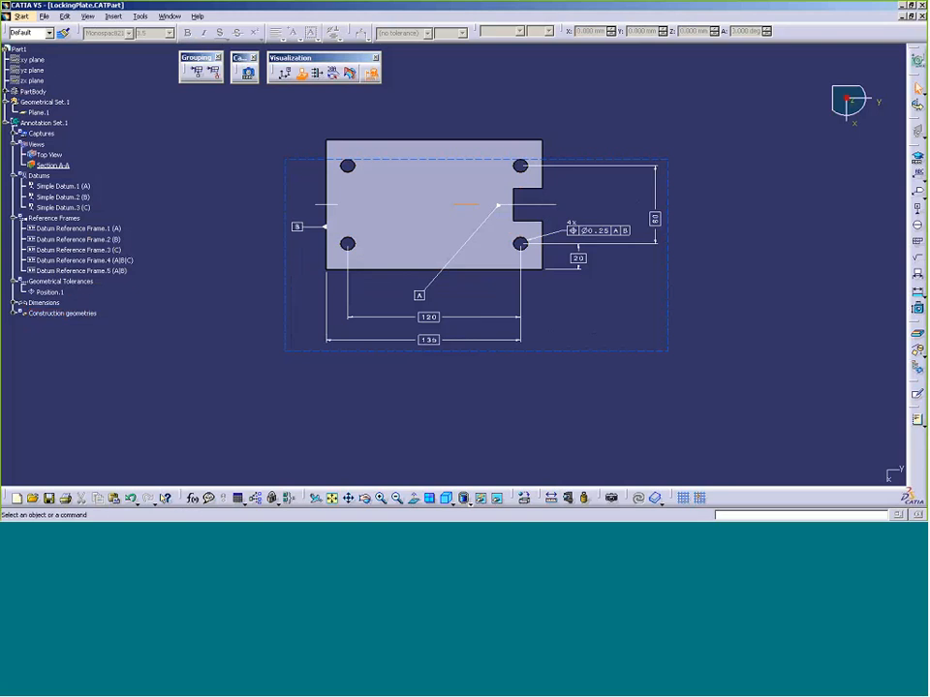
Give datum A a perpendicular leader placed right of the slot, then advance the PowerPoint slides
{"action": "left_click", "coordinate": [499, 207]}
{"action": "right_click", "coordinate": [500, 210]}
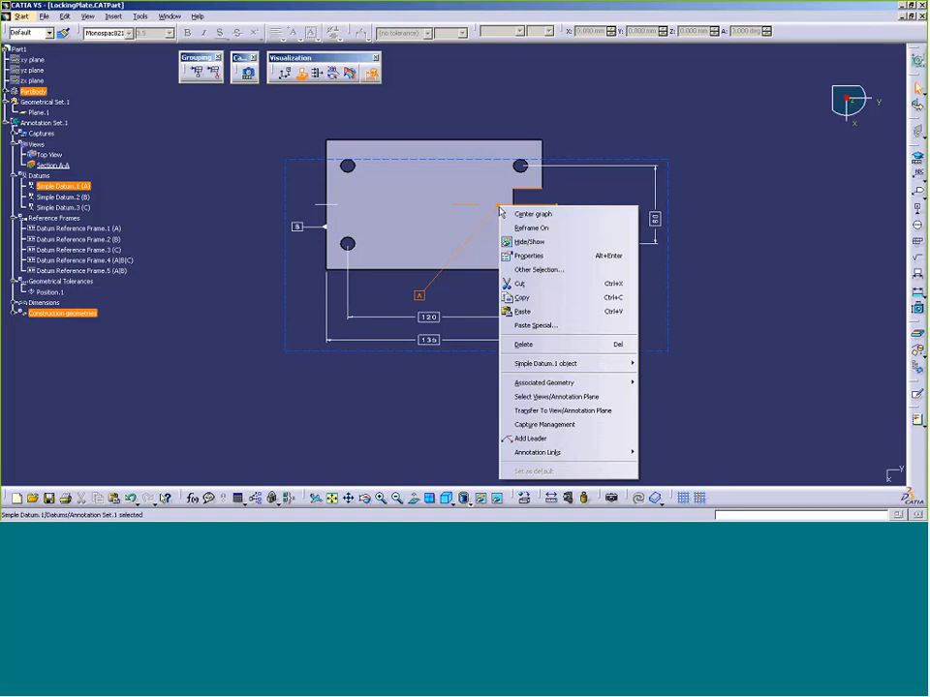
{"action": "left_click", "coordinate": [729, 281]}
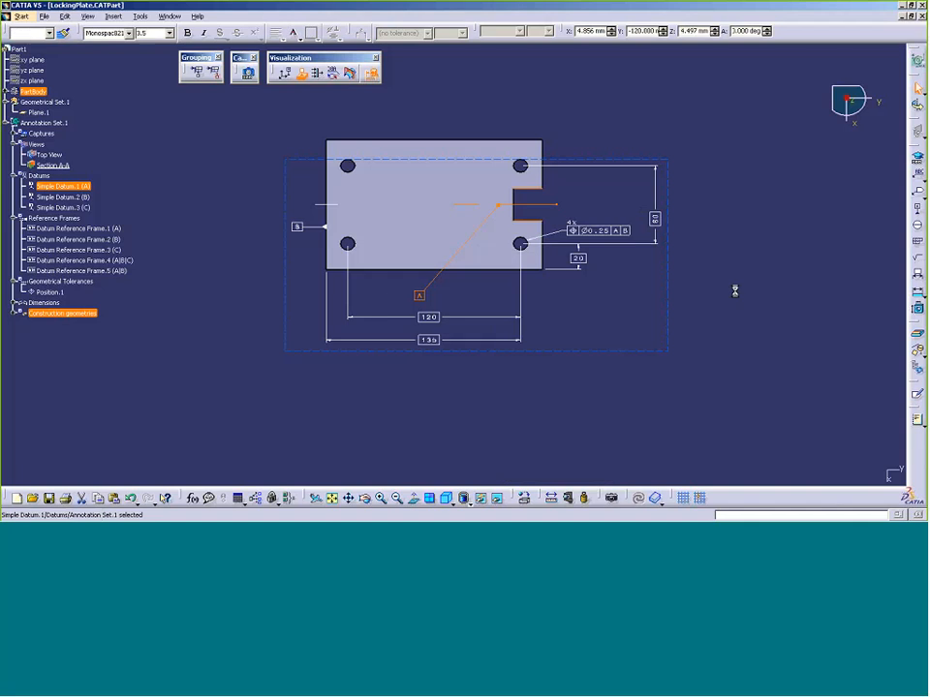
{"action": "right_click", "coordinate": [500, 208]}
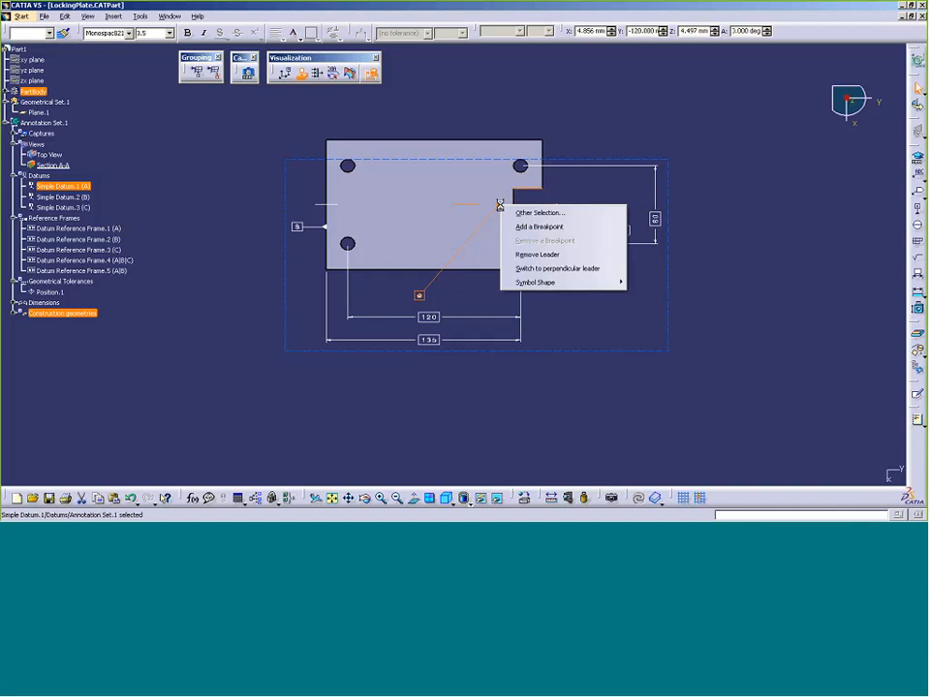
{"action": "left_click", "coordinate": [553, 269]}
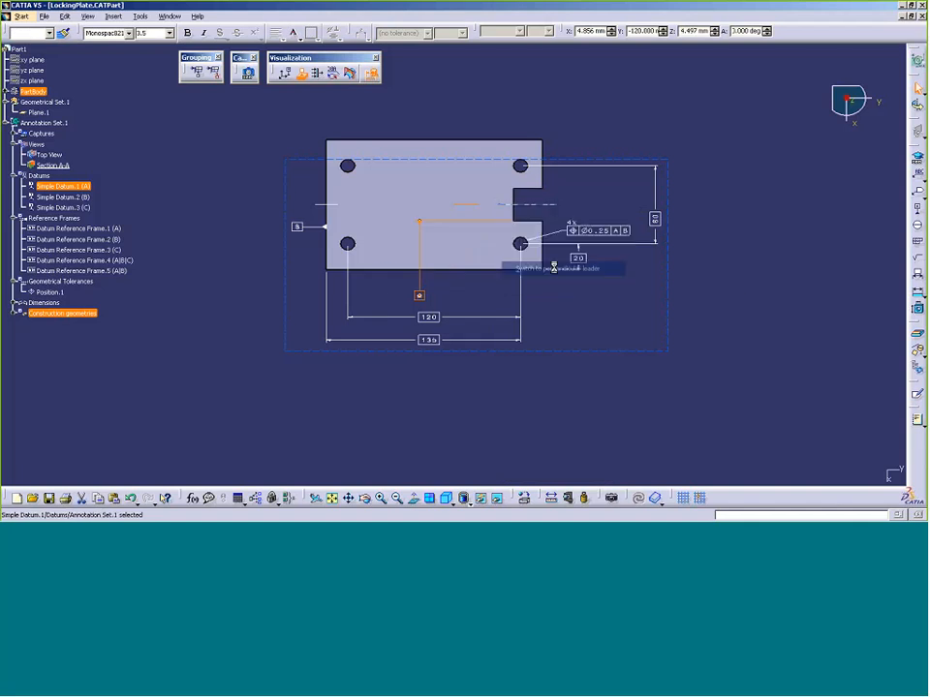
{"action": "left_click", "coordinate": [424, 285]}
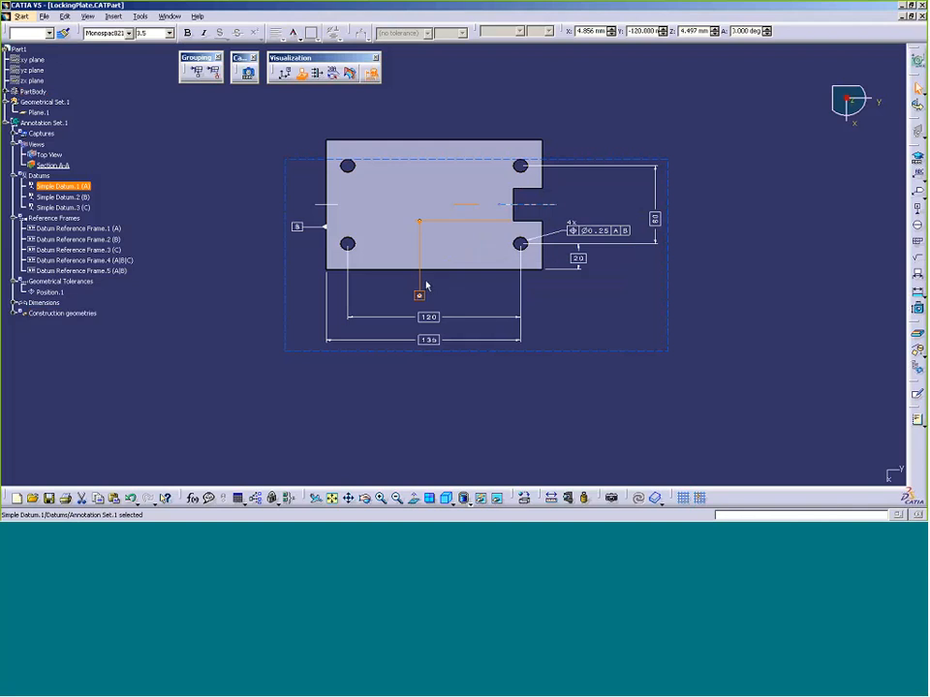
{"action": "left_click_drag", "start_coordinate": [422, 294], "coordinate": [595, 184]}
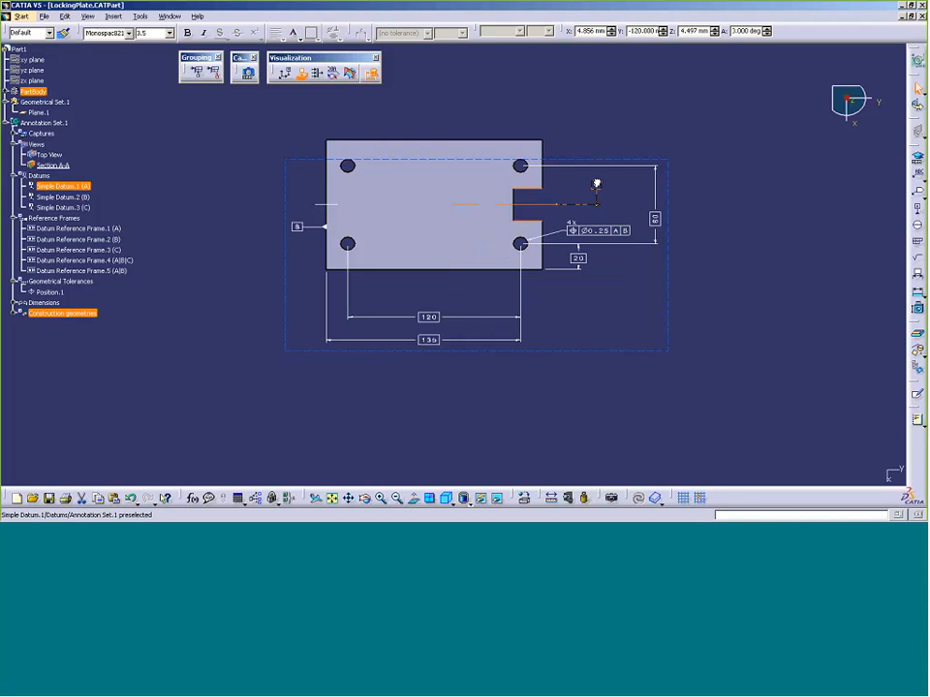
{"action": "left_click", "coordinate": [772, 182]}
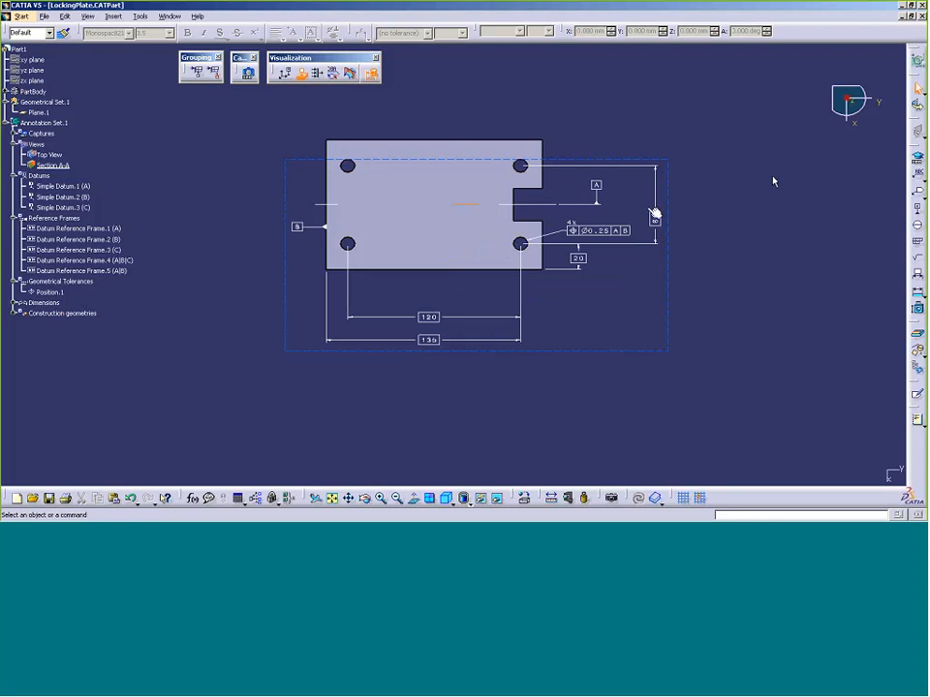
{"action": "key", "text": "alt+Tab"}
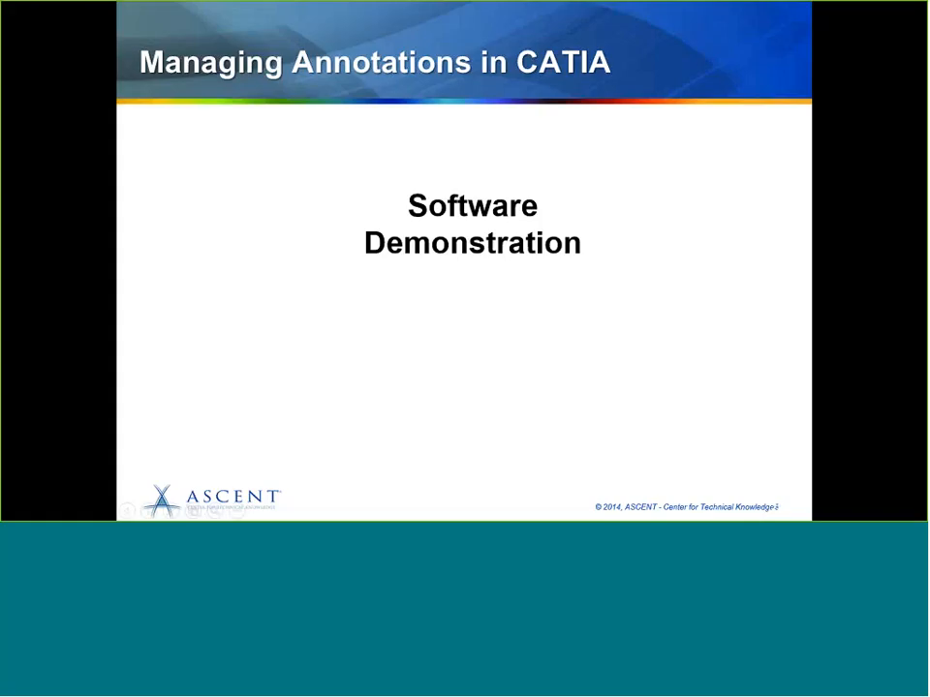
{"action": "left_click", "coordinate": [459, 255]}
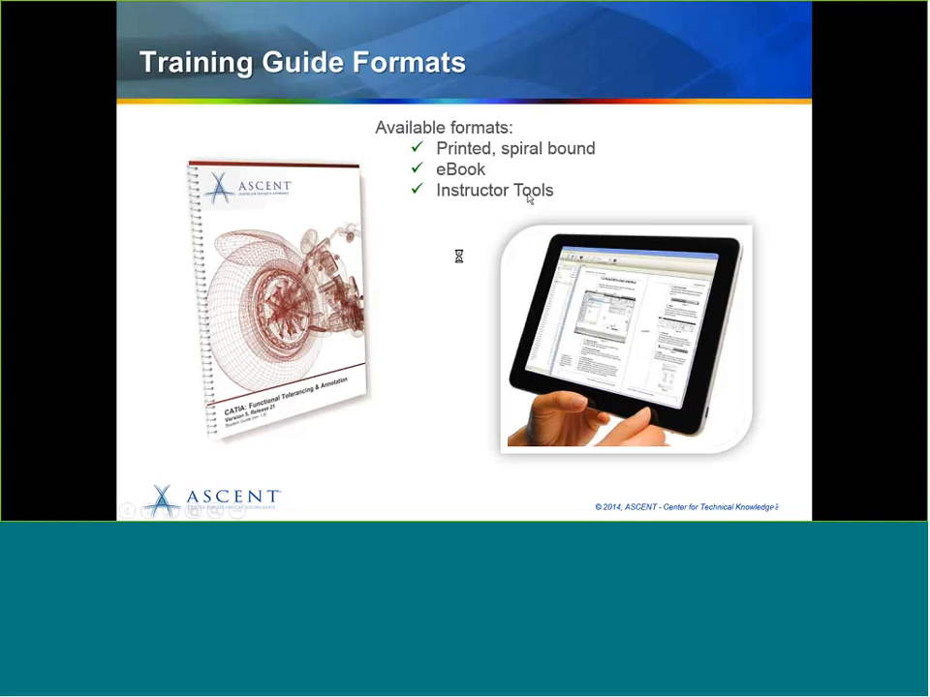